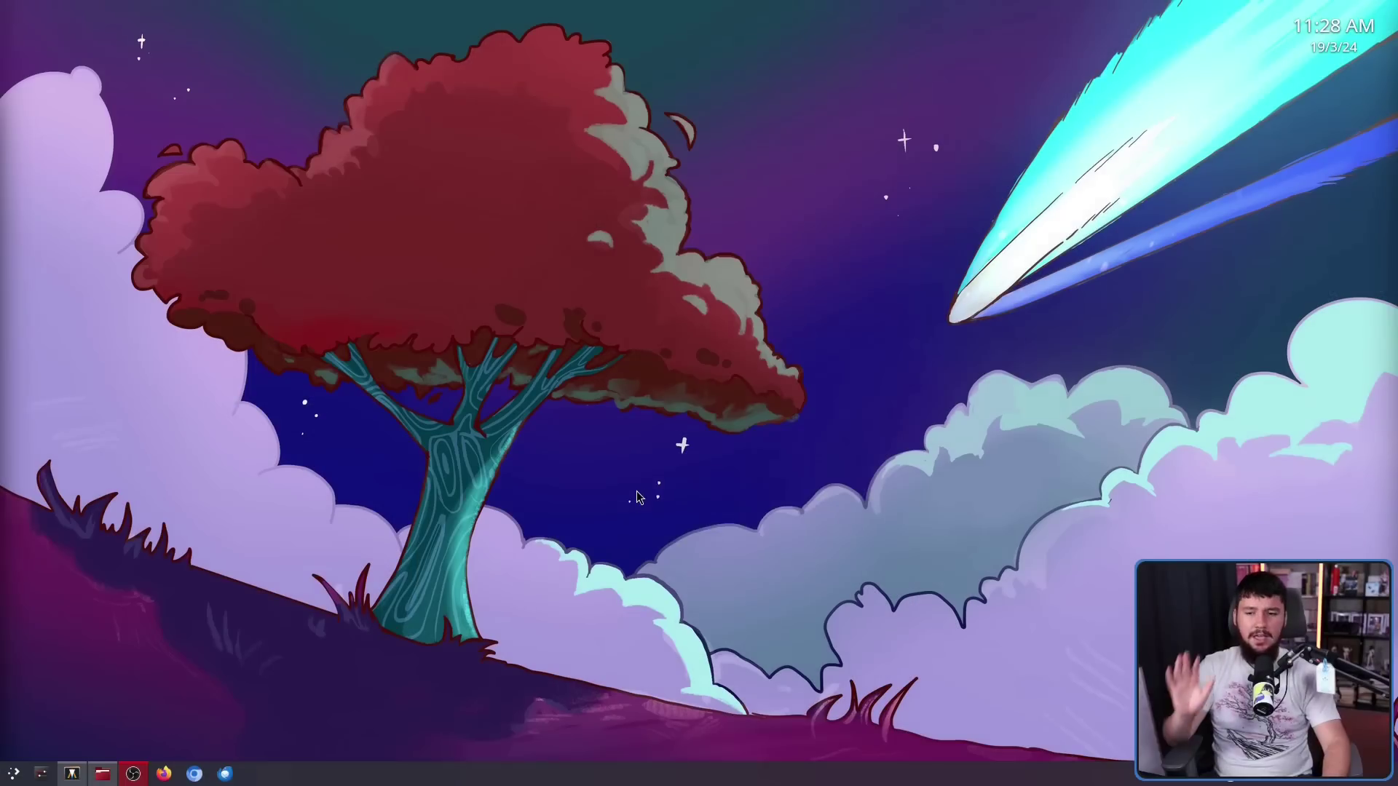
Enter desktop edit mode and nudge the clock widget slightly down and right.
{"action": "right_click", "coordinate": [636, 498]}
{"action": "left_click", "coordinate": [701, 543]}
{"action": "mouse_move", "coordinate": [1318, 45]}
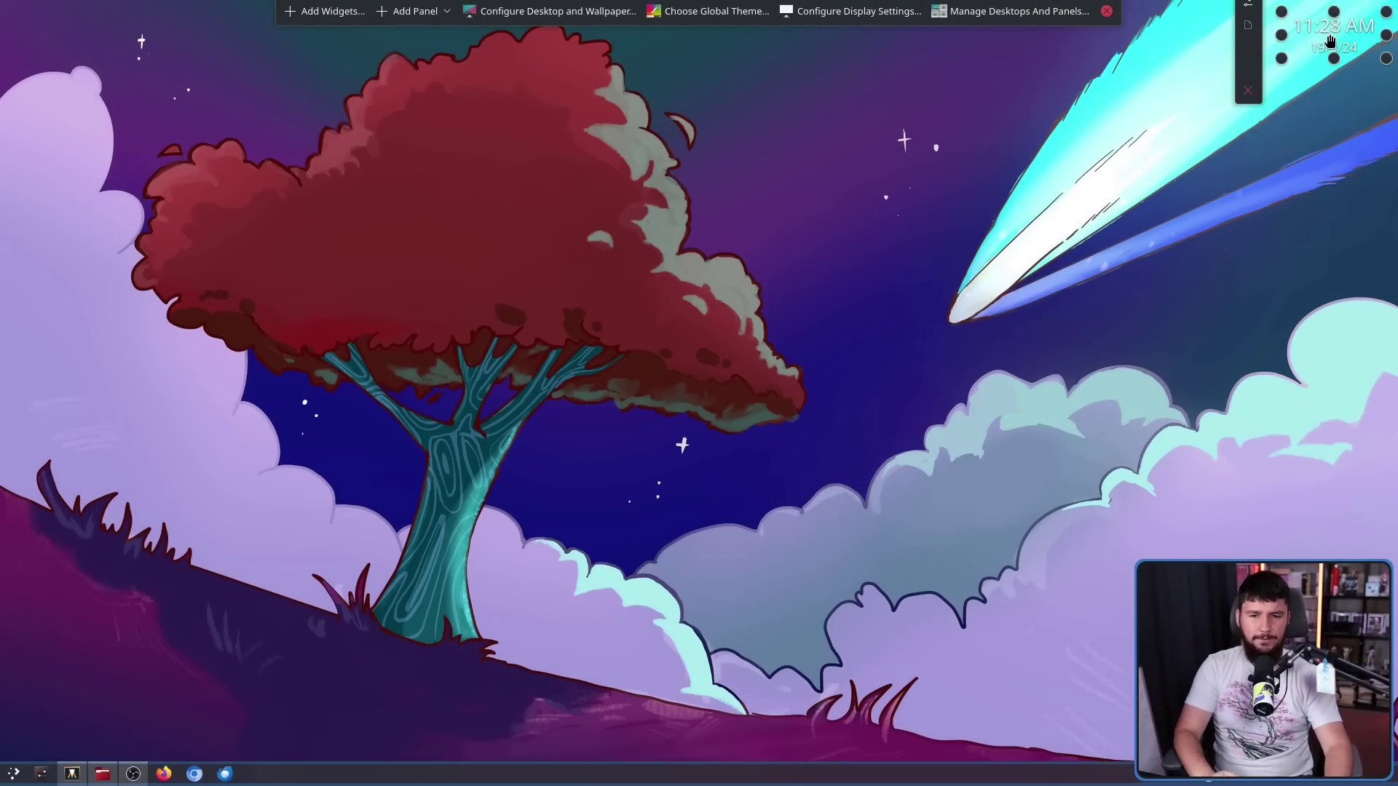
{"action": "mouse_move", "coordinate": [1319, 45]}
{"action": "left_mouse_down"}
{"action": "mouse_move", "coordinate": [1324, 64]}
{"action": "mouse_move", "coordinate": [1319, 48]}
{"action": "left_mouse_up"}
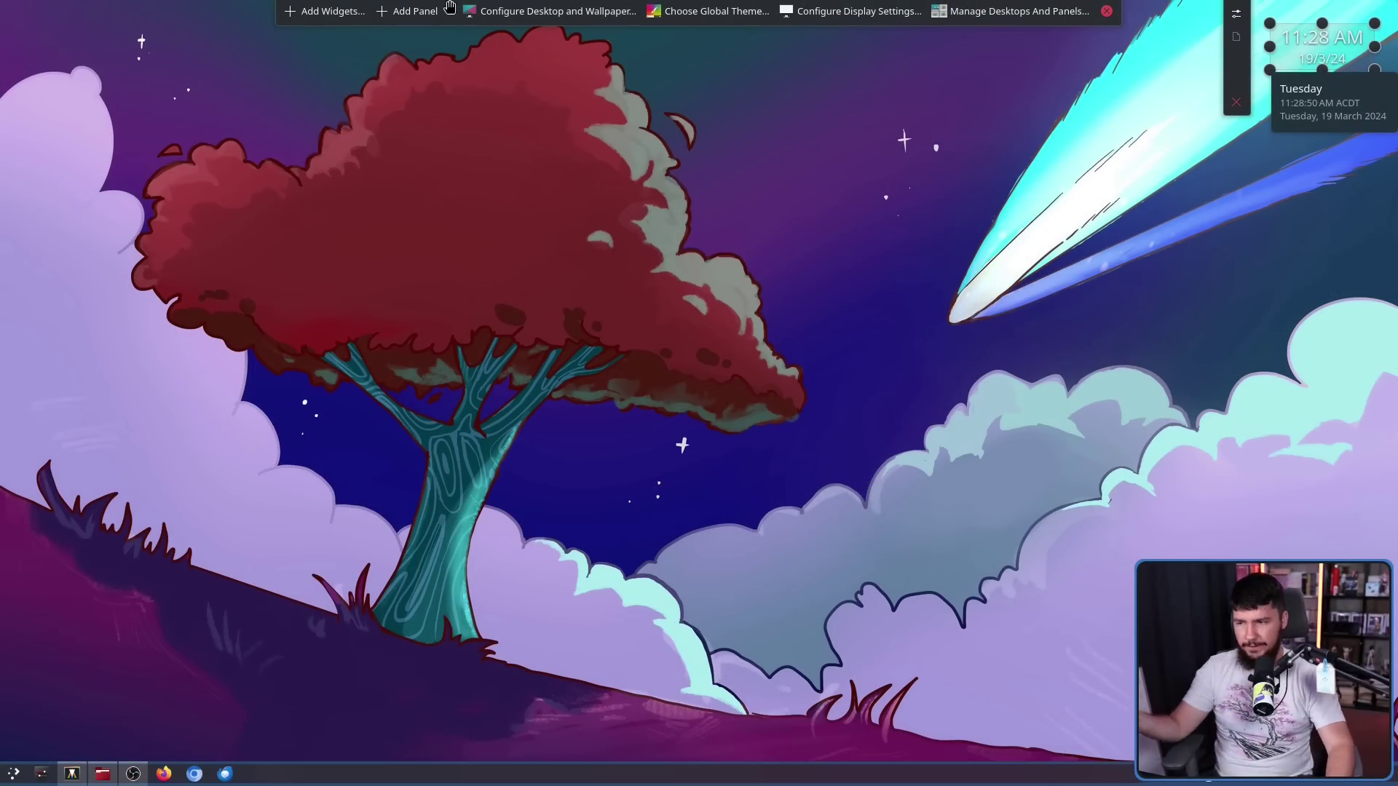
Bring up the Add Widgets list, then view and dismiss the Add Panel choices.
{"action": "left_click", "coordinate": [349, 13]}
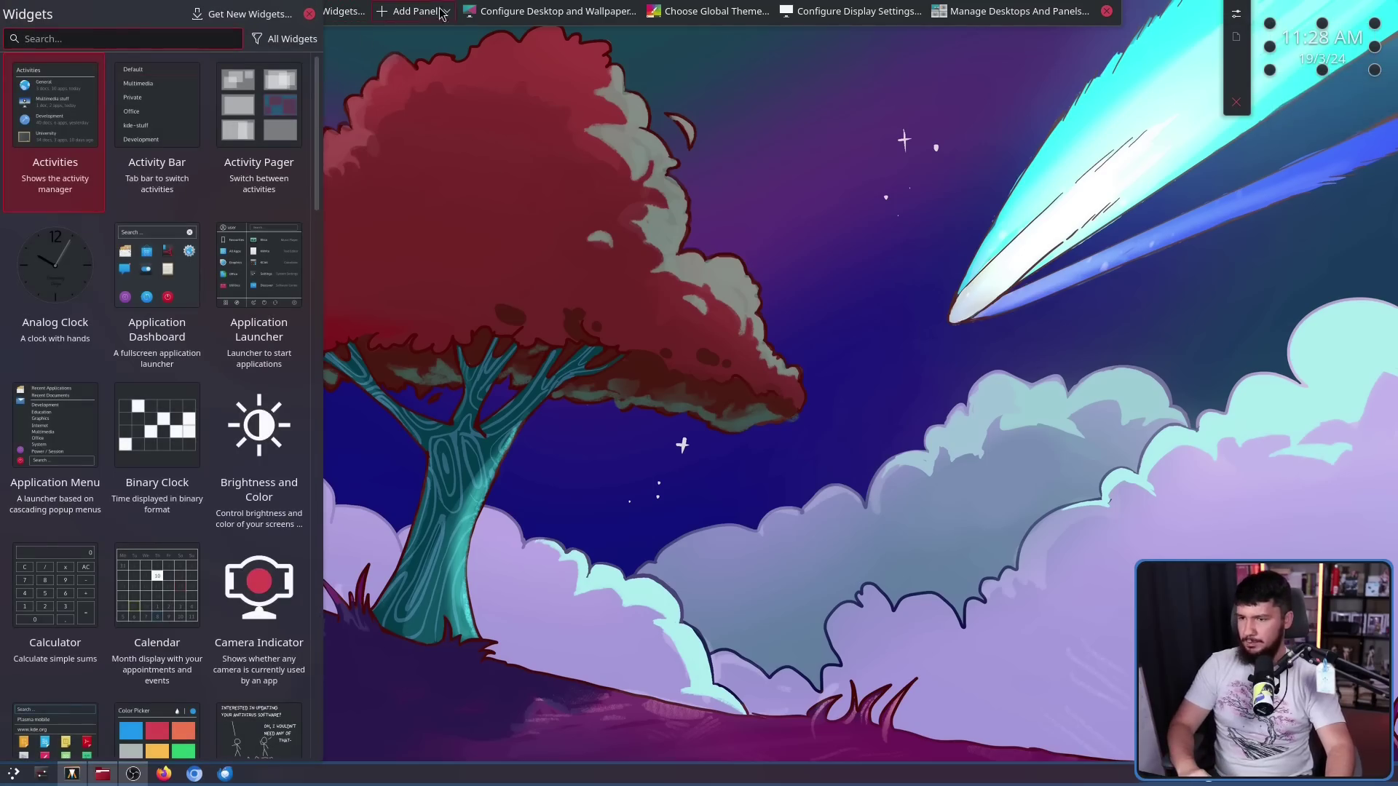
{"action": "left_click", "coordinate": [413, 11]}
{"action": "scroll", "coordinate": [259, 641], "scroll_direction": "down", "scroll_amount": 2}
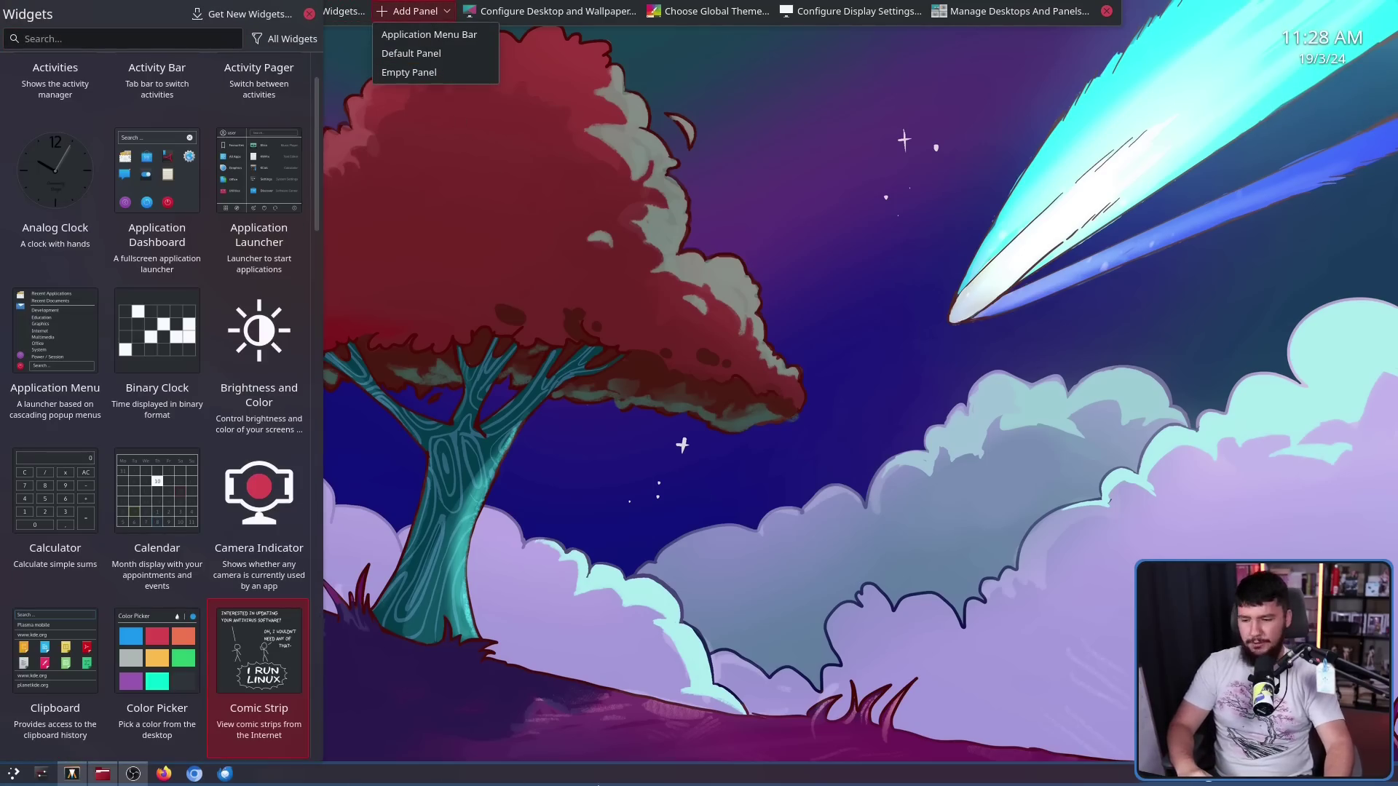
{"action": "left_click", "coordinate": [917, 404]}
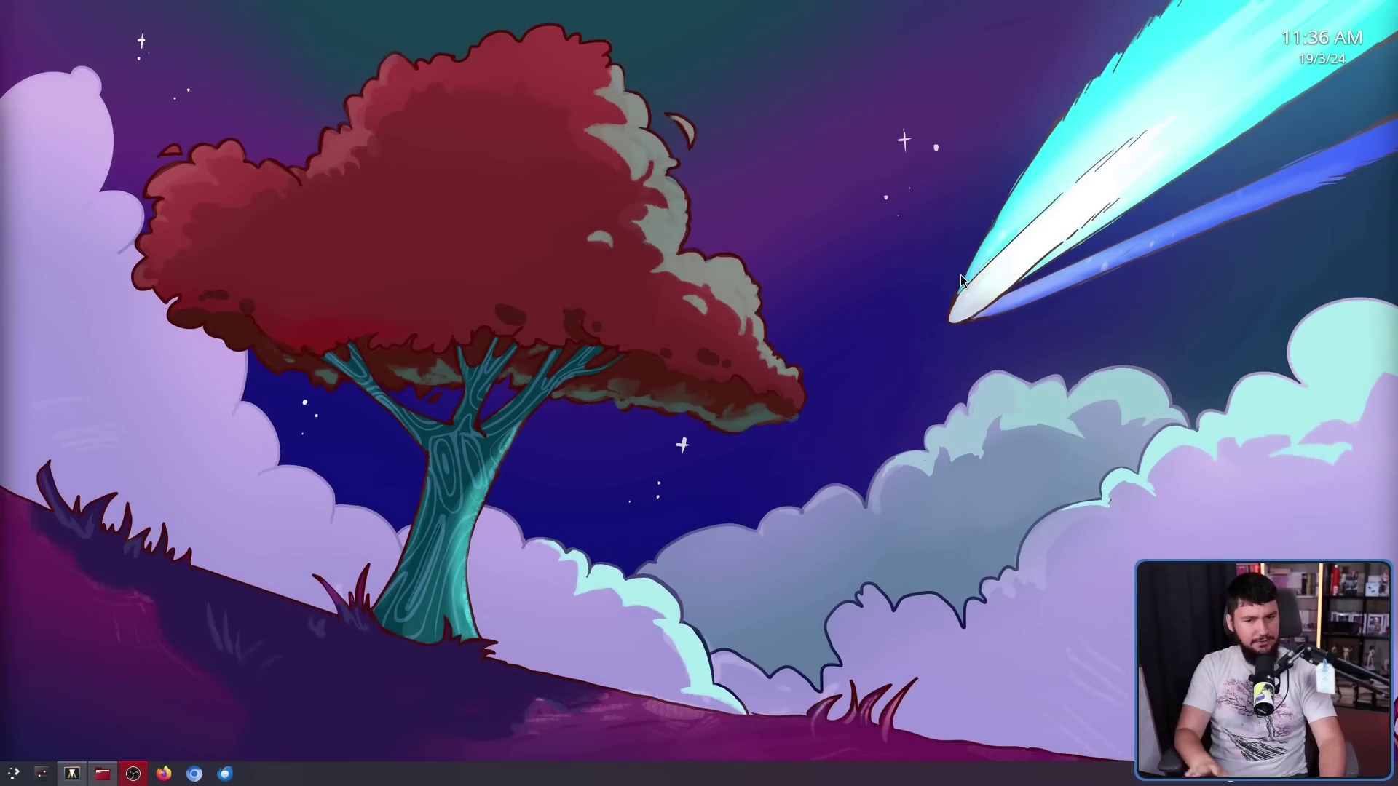
View and close the clock's calendar, then drag the clock widget slightly left and down.
{"action": "mouse_move", "coordinate": [1317, 43]}
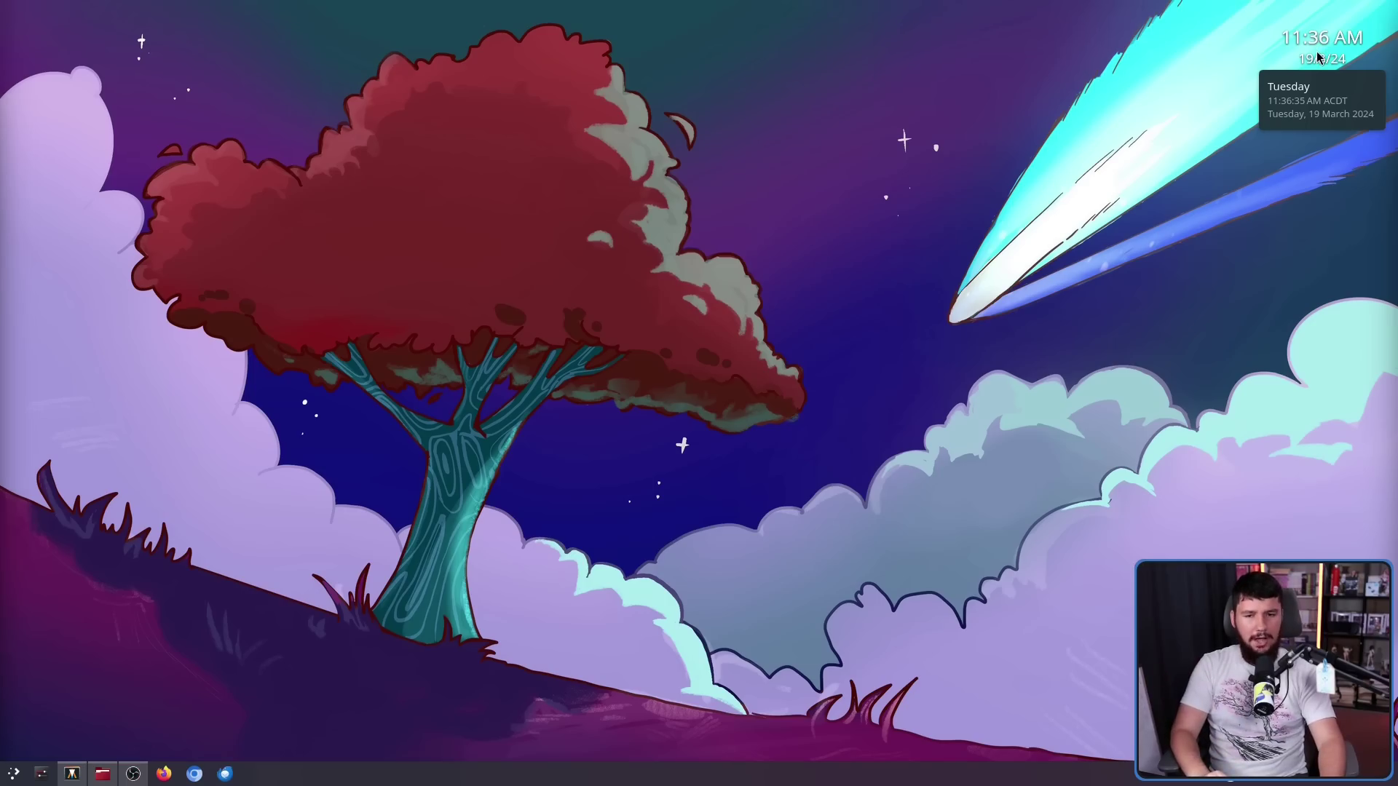
{"action": "left_click", "coordinate": [1318, 56]}
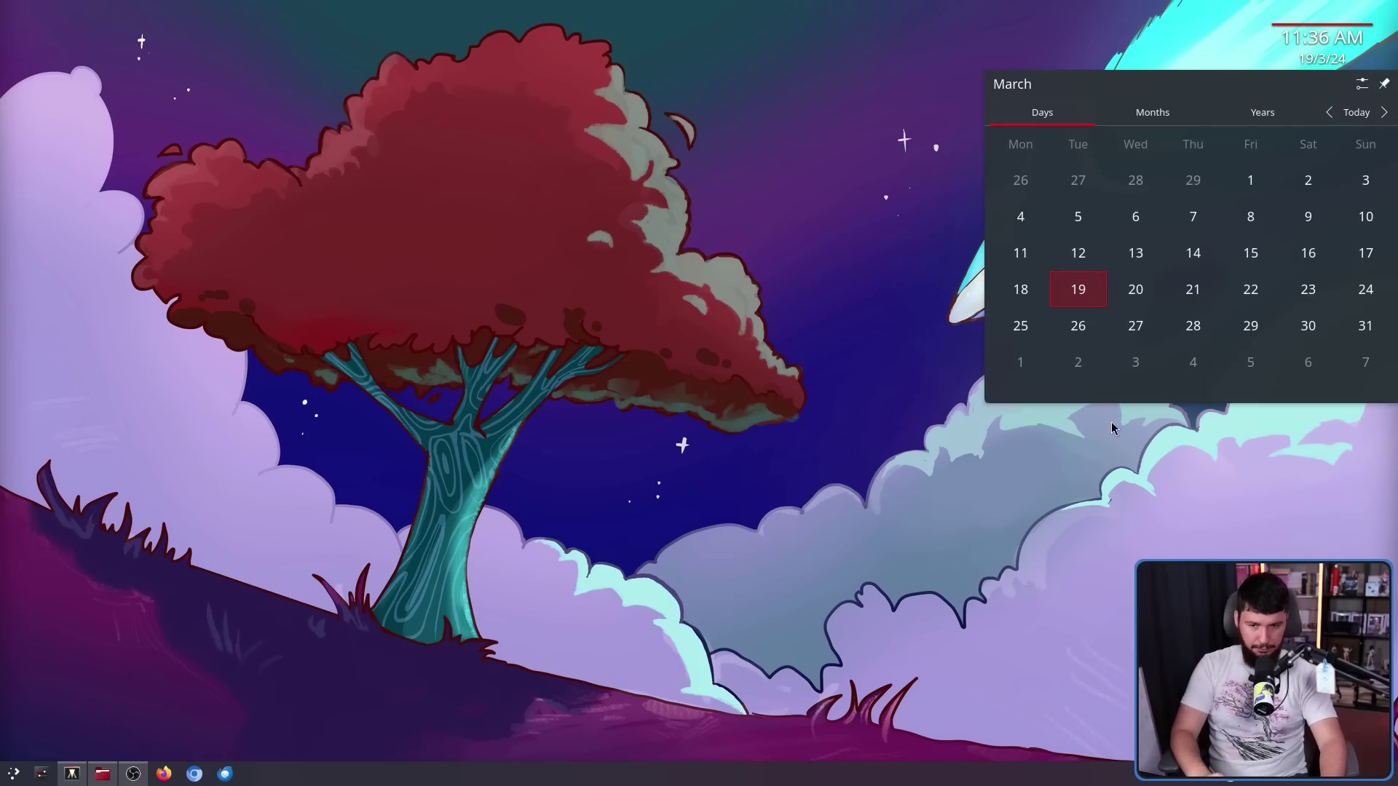
{"action": "left_click", "coordinate": [1316, 45]}
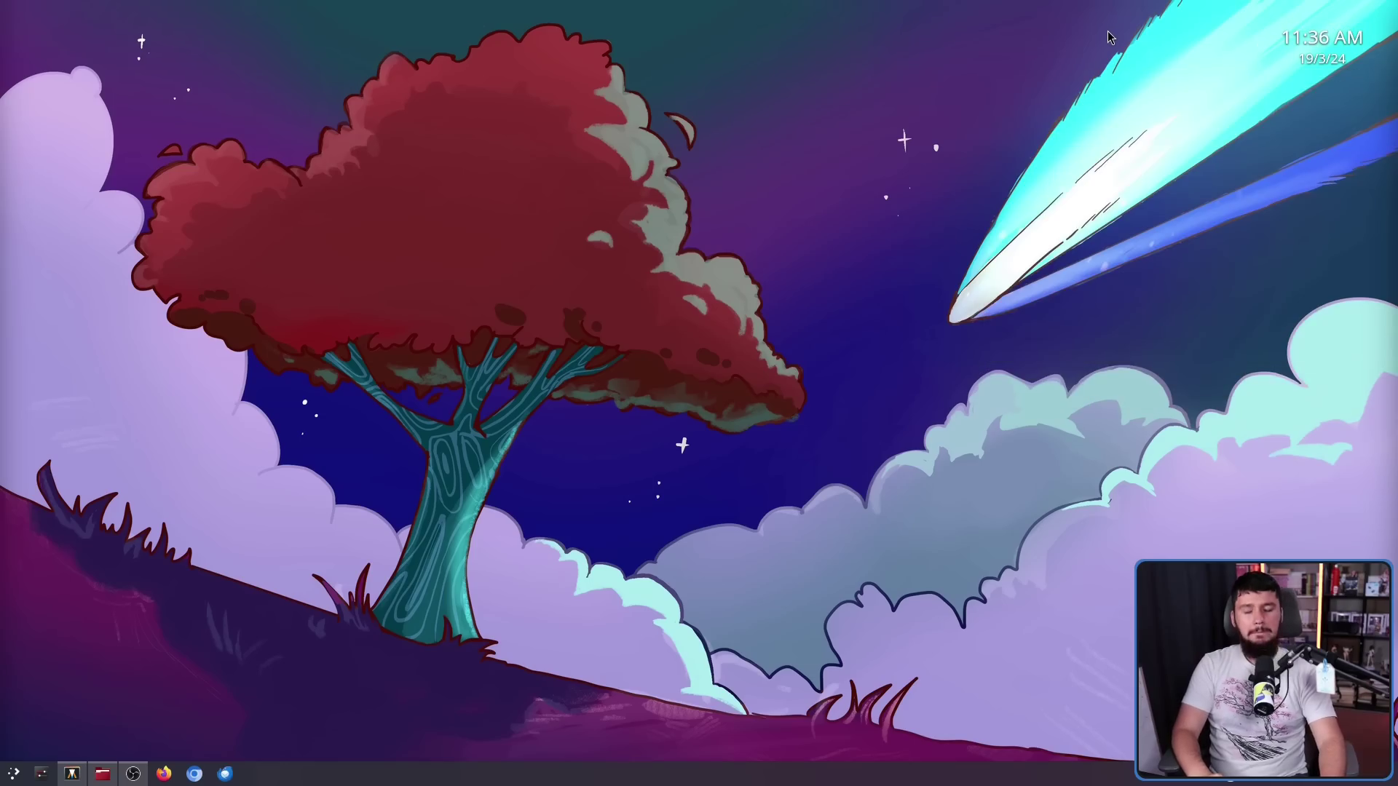
{"action": "left_click", "coordinate": [1317, 40]}
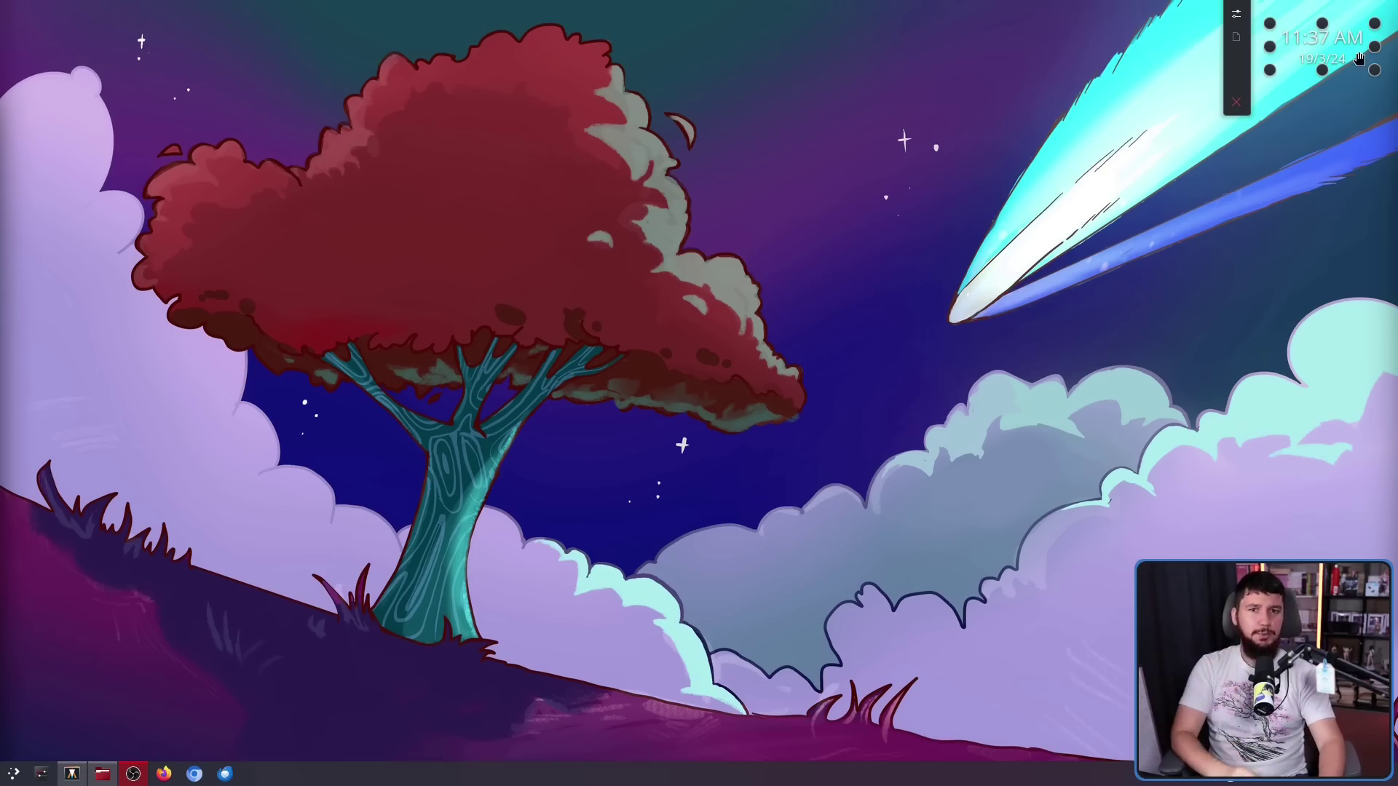
{"action": "left_click_drag", "start_coordinate": [1358, 59], "coordinate": [1281, 48]}
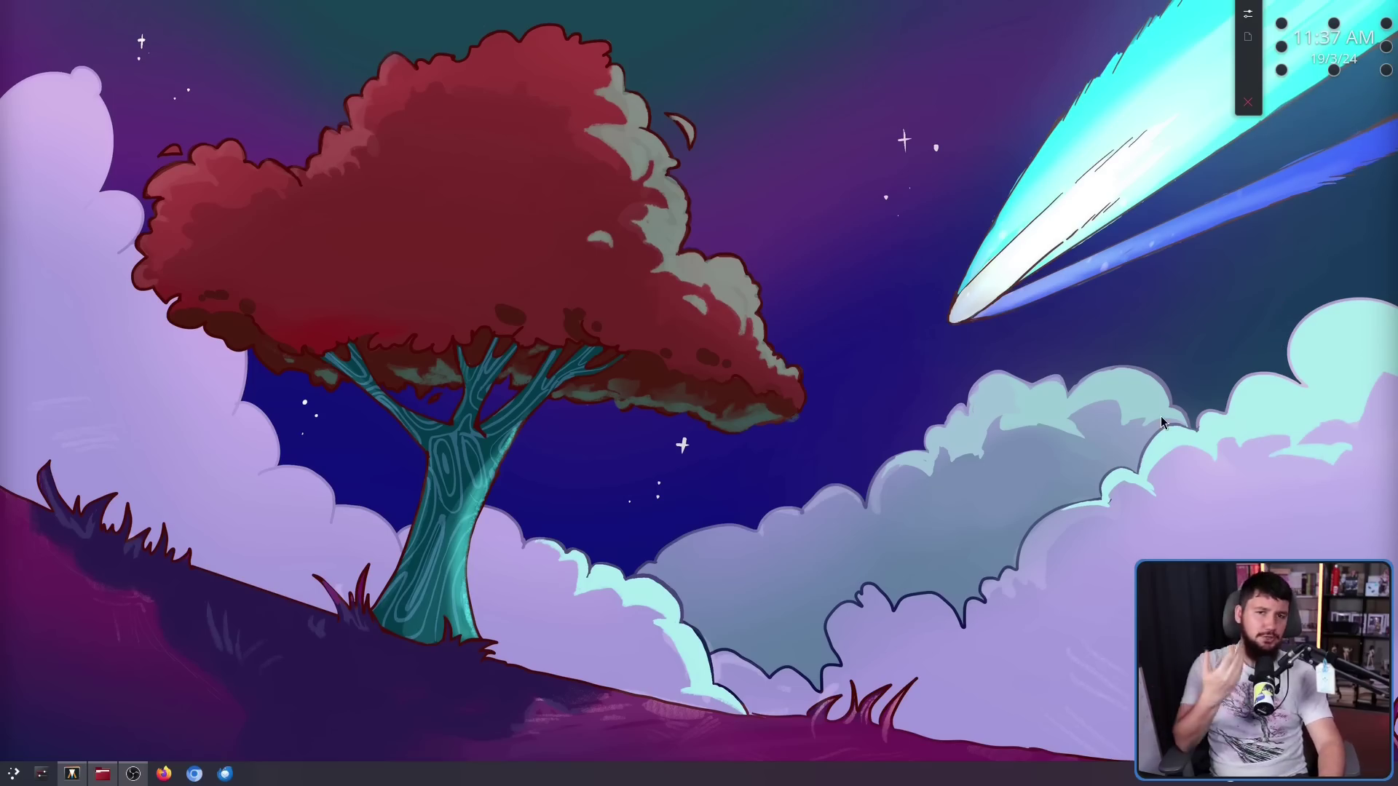
{"action": "right_click", "coordinate": [945, 225]}
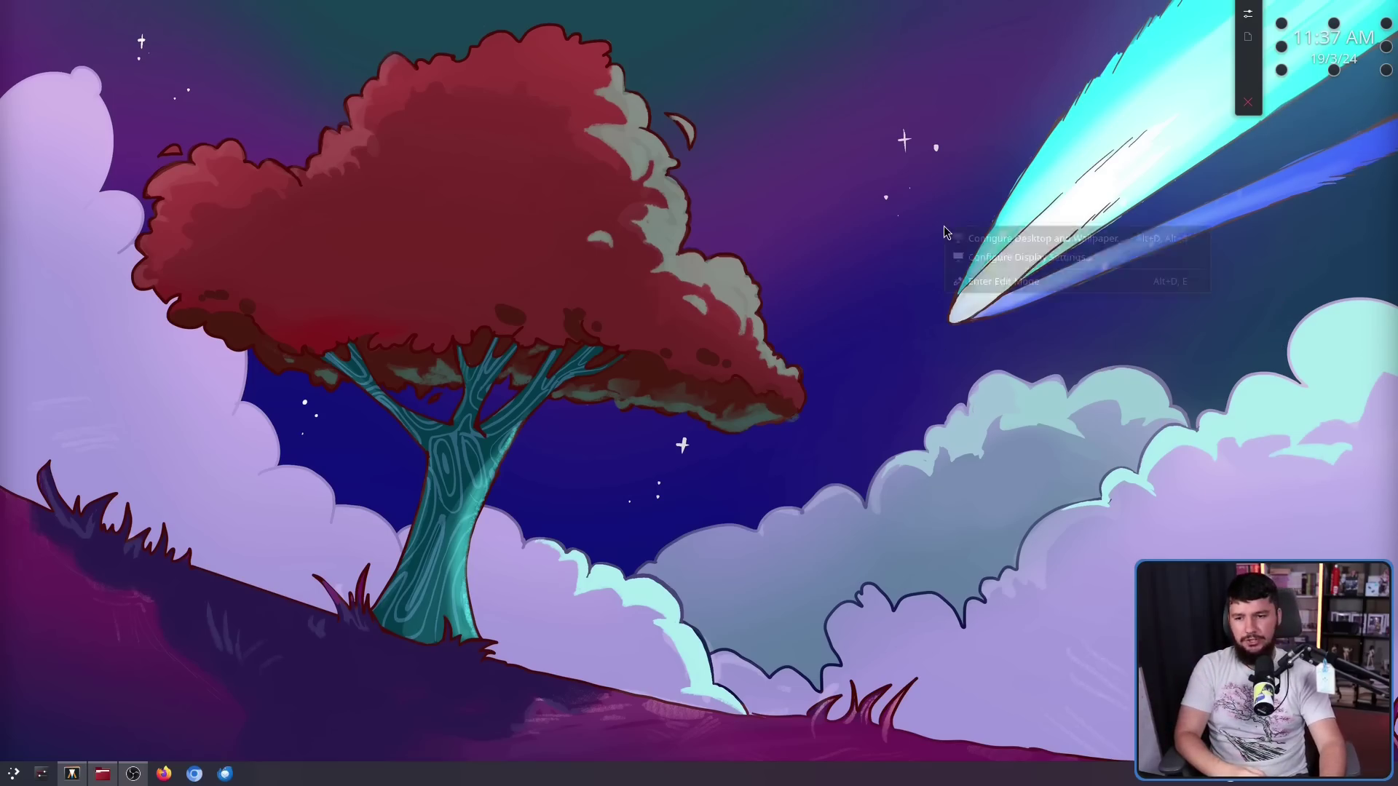
{"action": "left_click", "coordinate": [1009, 282]}
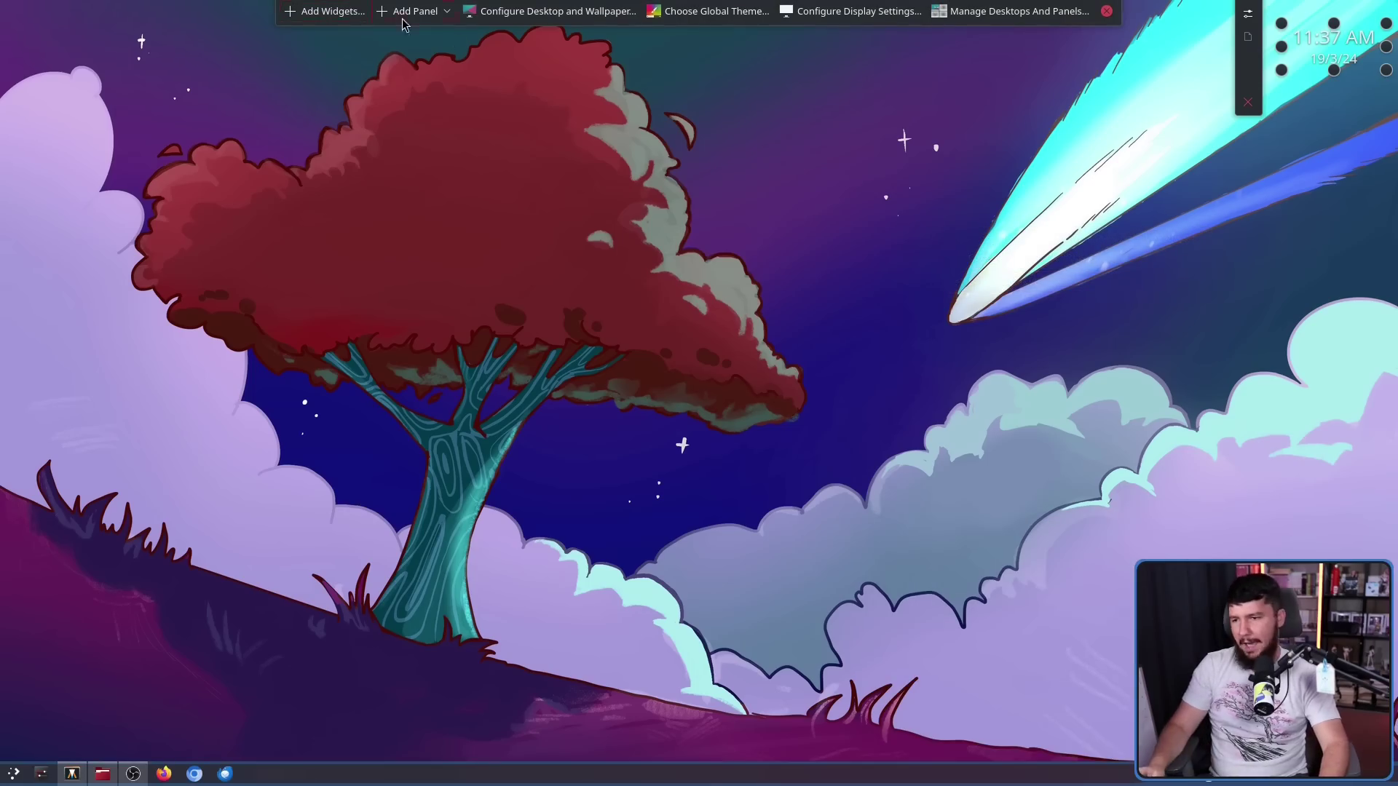
{"action": "left_click", "coordinate": [1106, 11]}
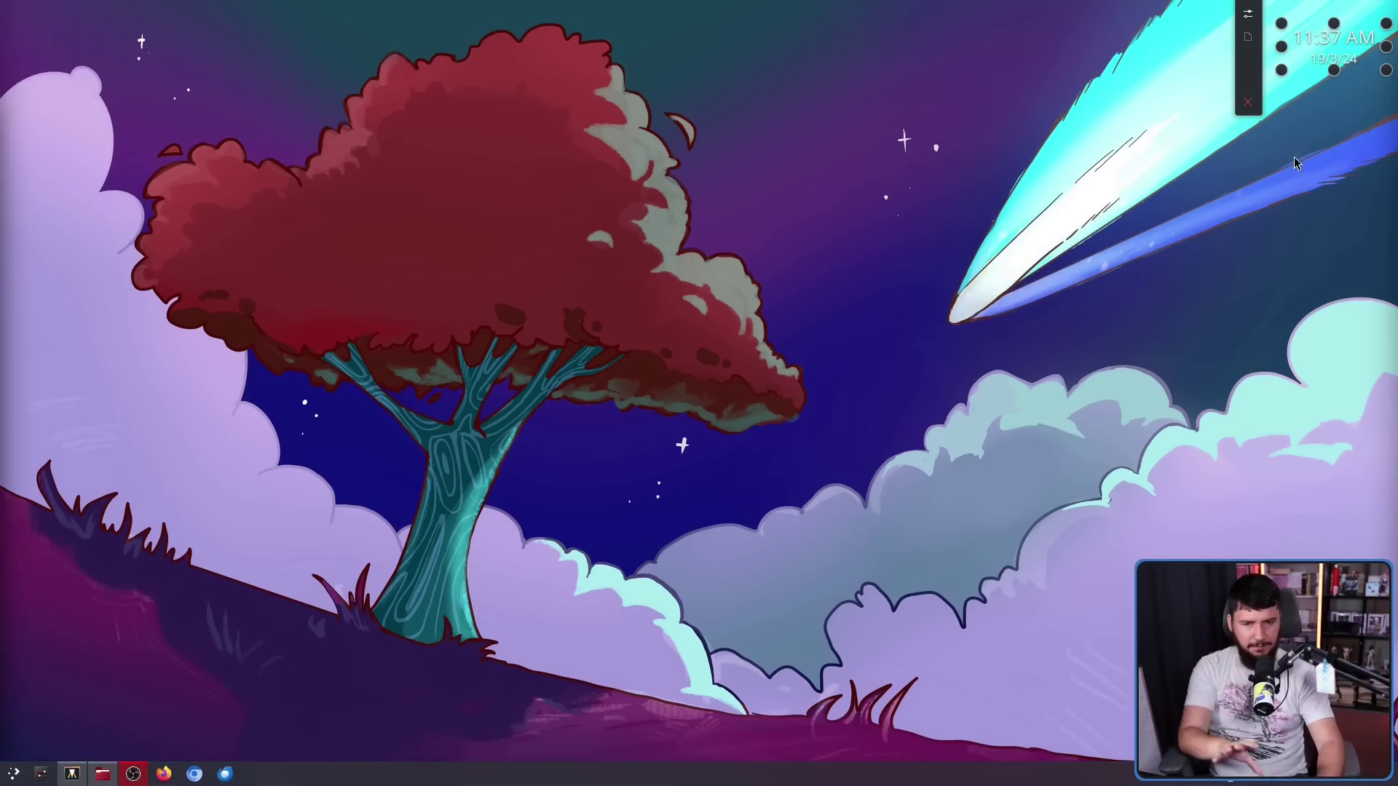
{"action": "mouse_move", "coordinate": [1341, 50]}
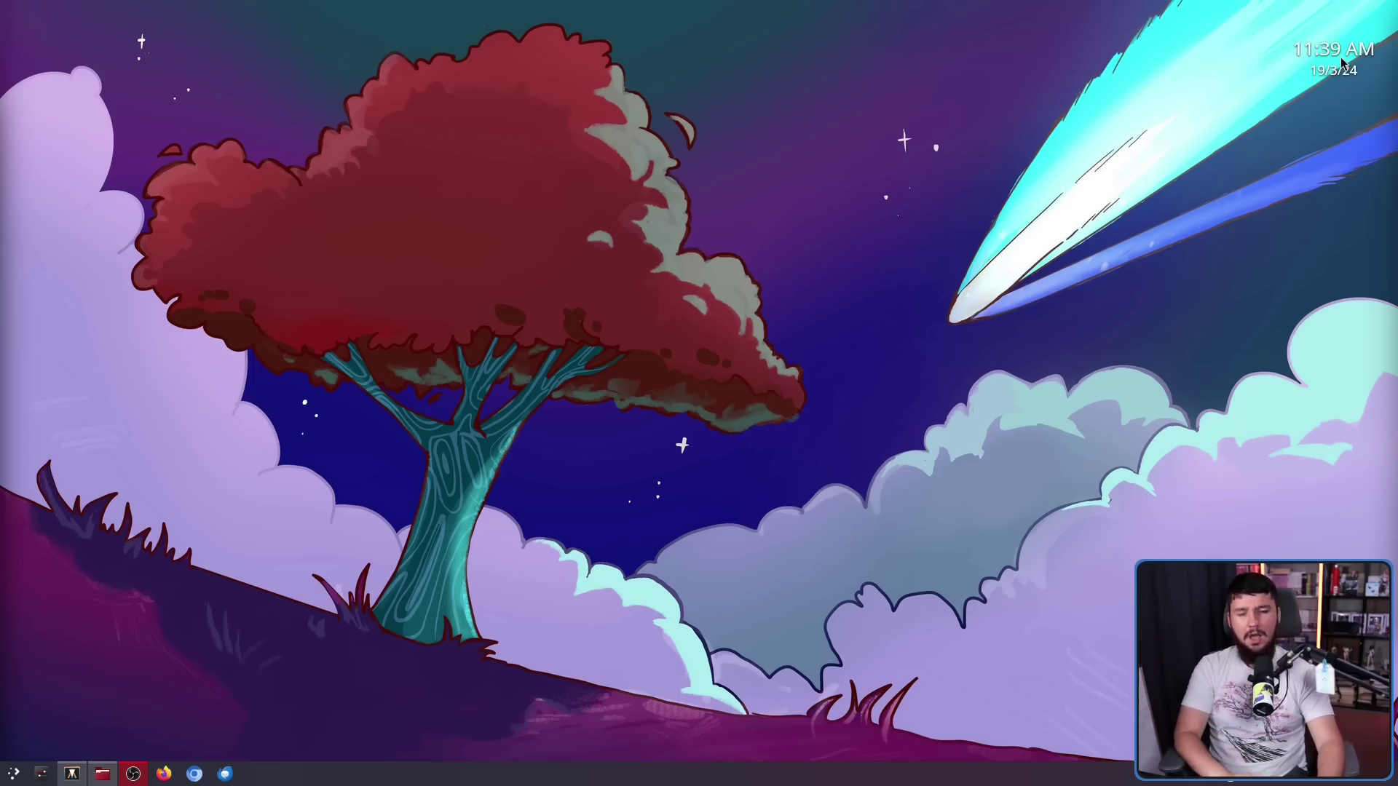
Drag the clock widget down-left, then back into the top-right corner.
{"action": "mouse_move", "coordinate": [1339, 57]}
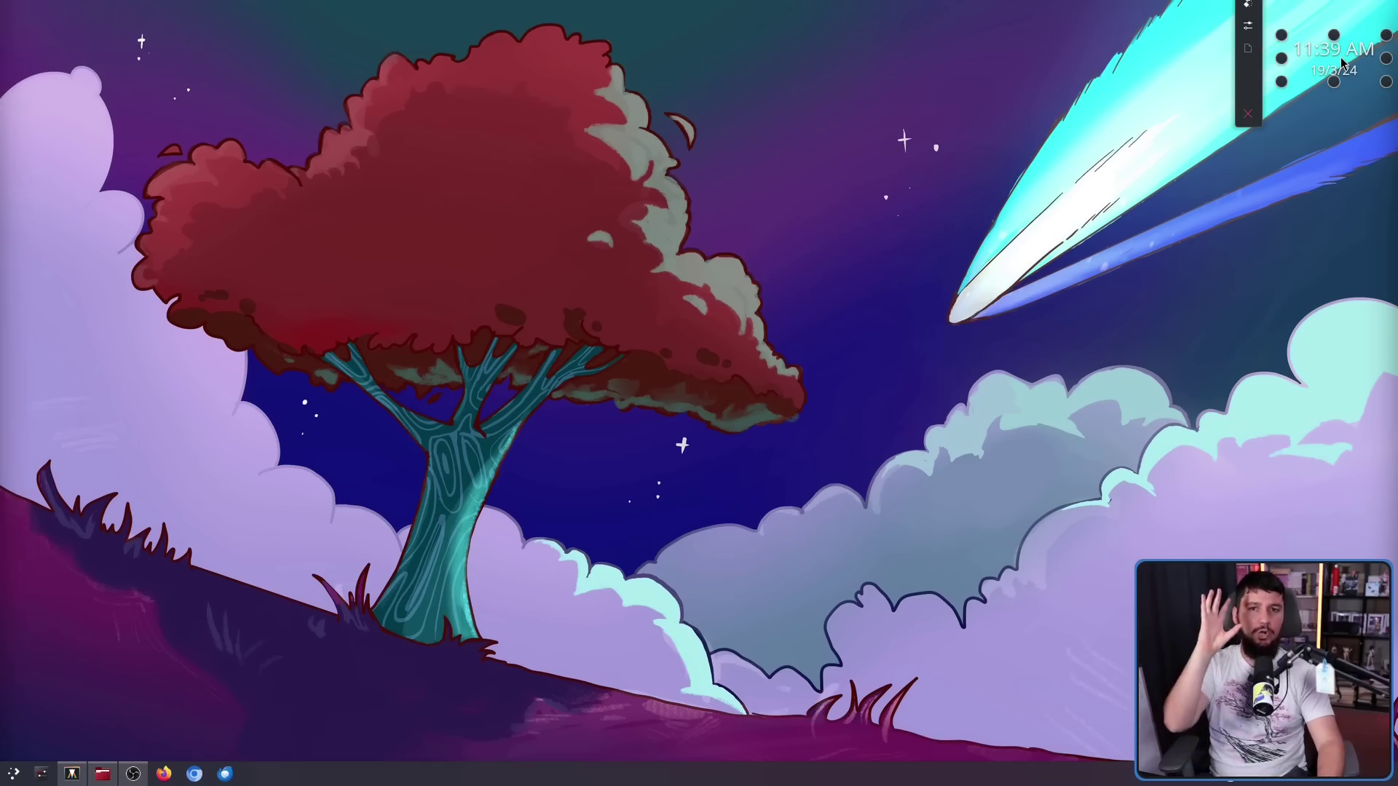
{"action": "left_click_drag", "start_coordinate": [1343, 64], "coordinate": [1070, 141]}
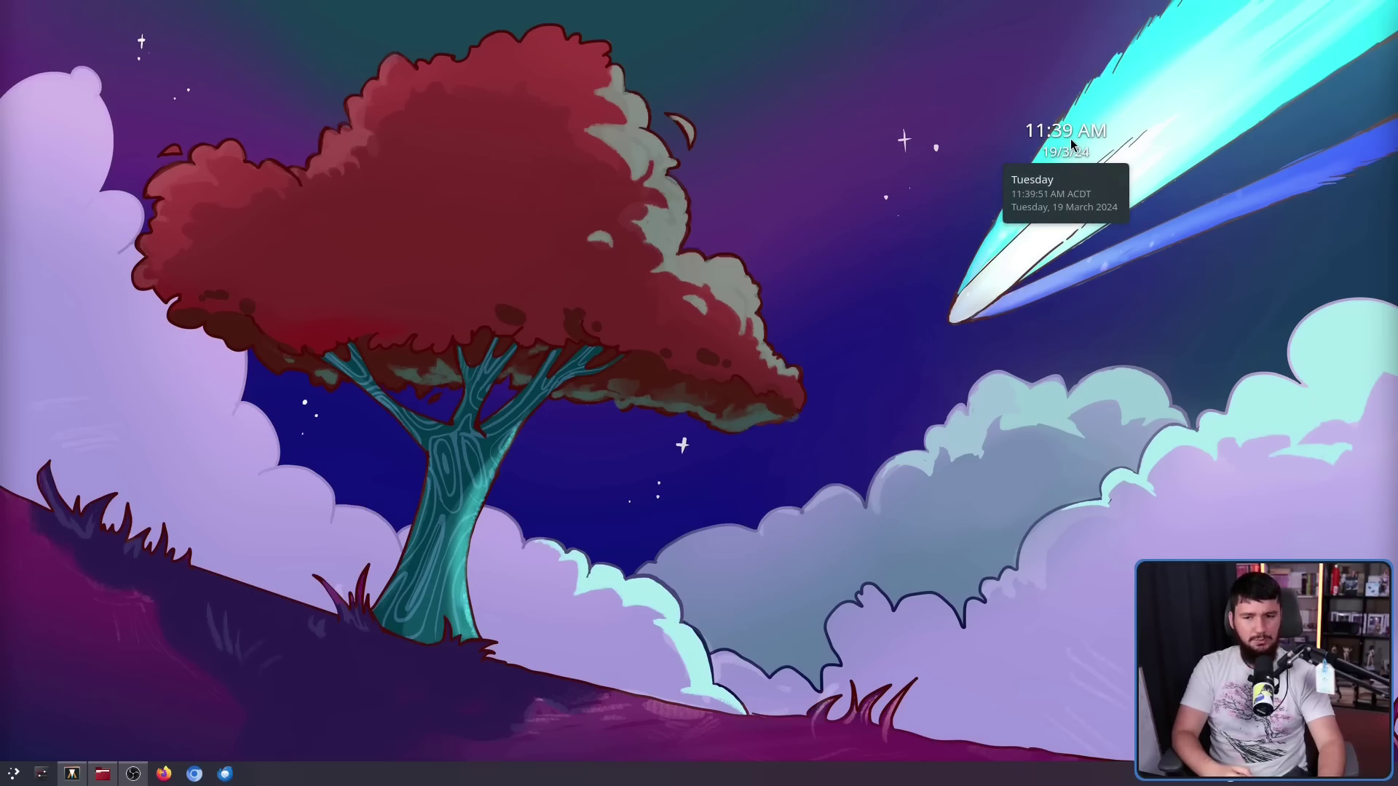
{"action": "left_click", "coordinate": [1068, 142]}
{"action": "left_click_drag", "start_coordinate": [1068, 141], "coordinate": [1336, 33]}
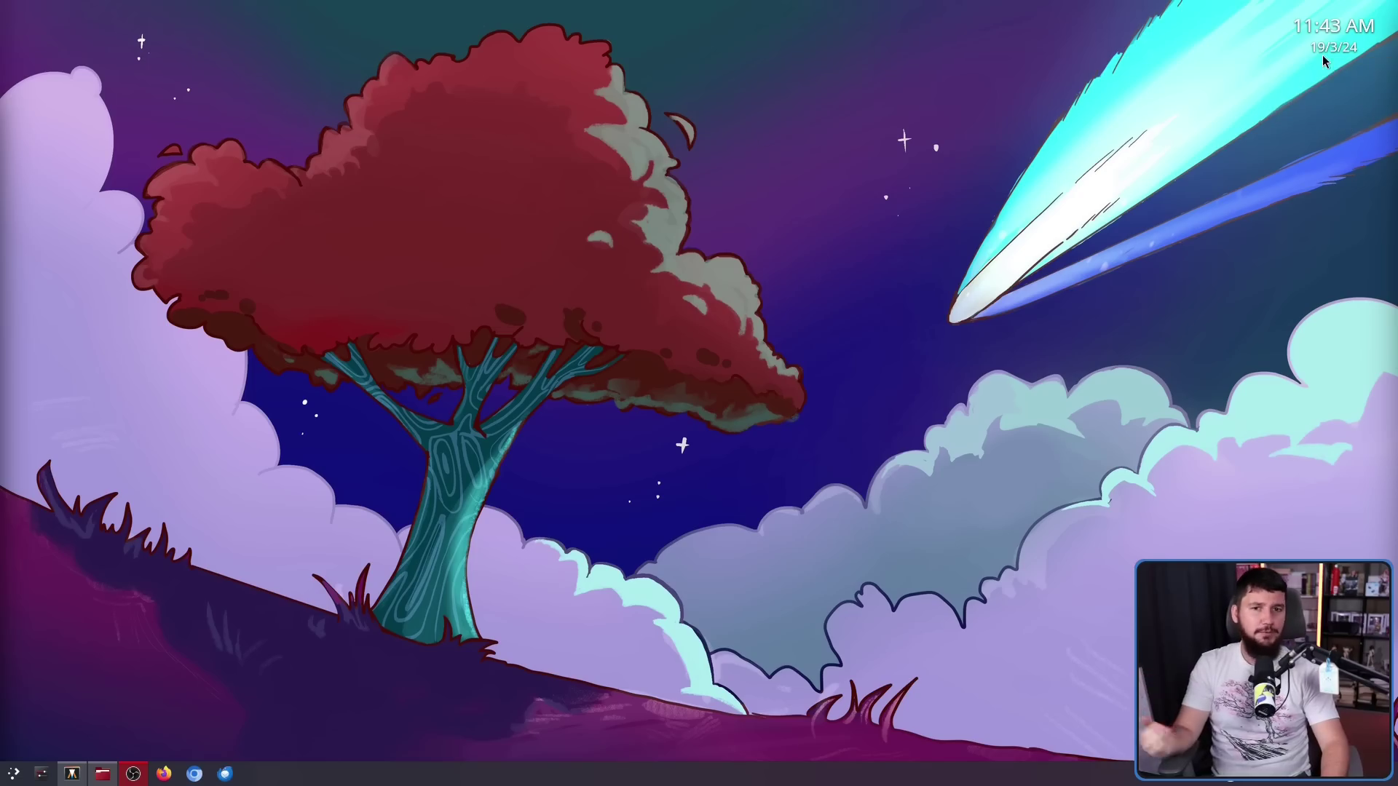
Toggle the clock's calendar open and closed several times, then select and deselect the widget.
{"action": "mouse_move", "coordinate": [1335, 35]}
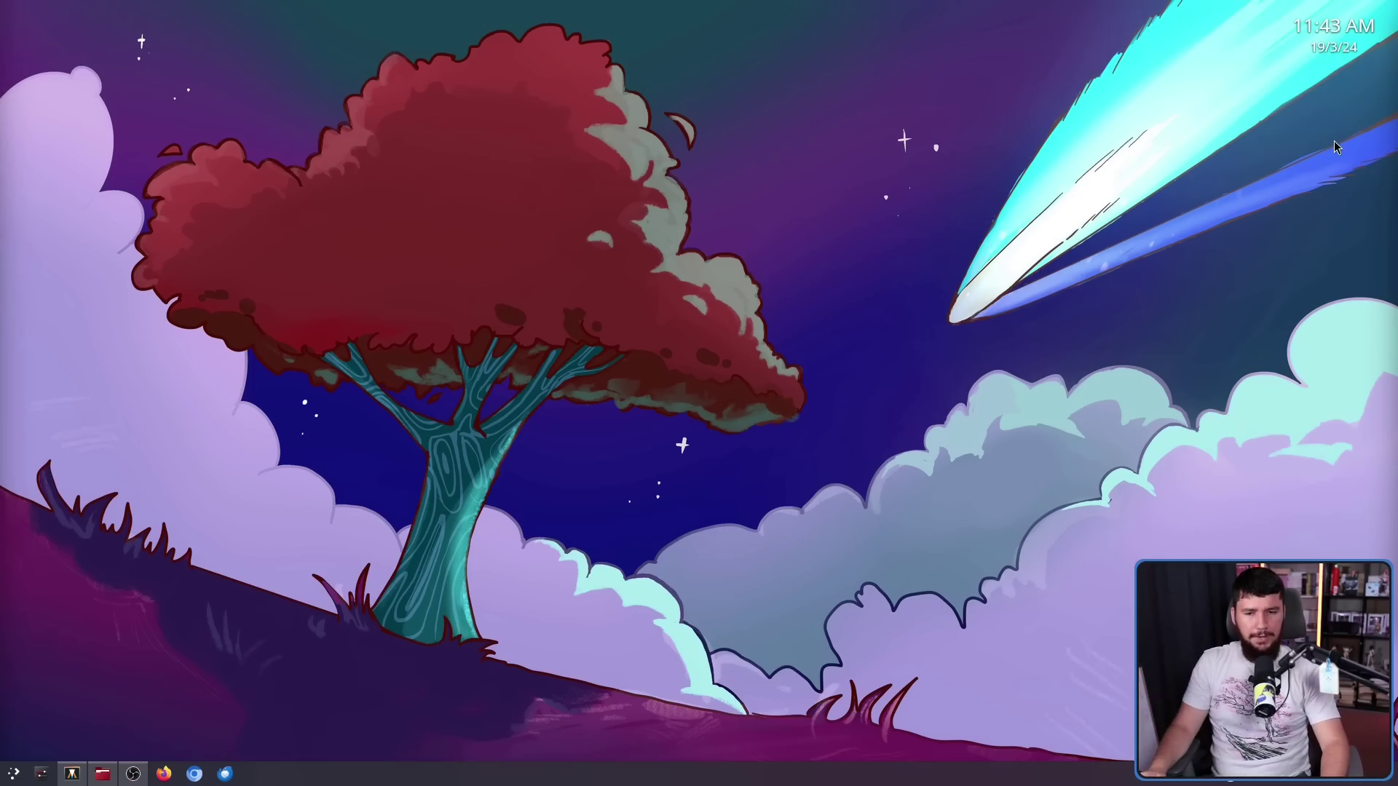
{"action": "left_click", "coordinate": [1327, 38]}
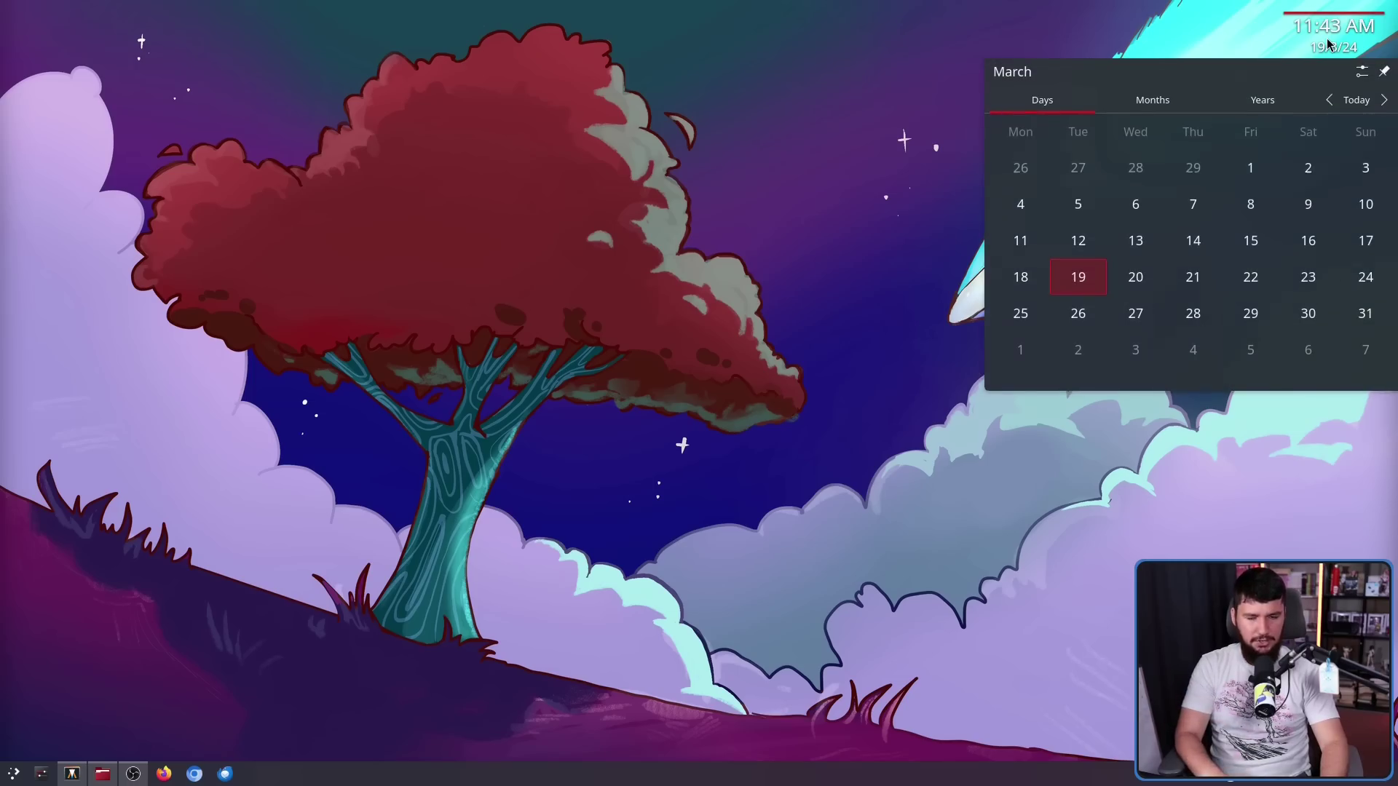
{"action": "left_click", "coordinate": [1325, 31]}
{"action": "mouse_move", "coordinate": [1325, 30]}
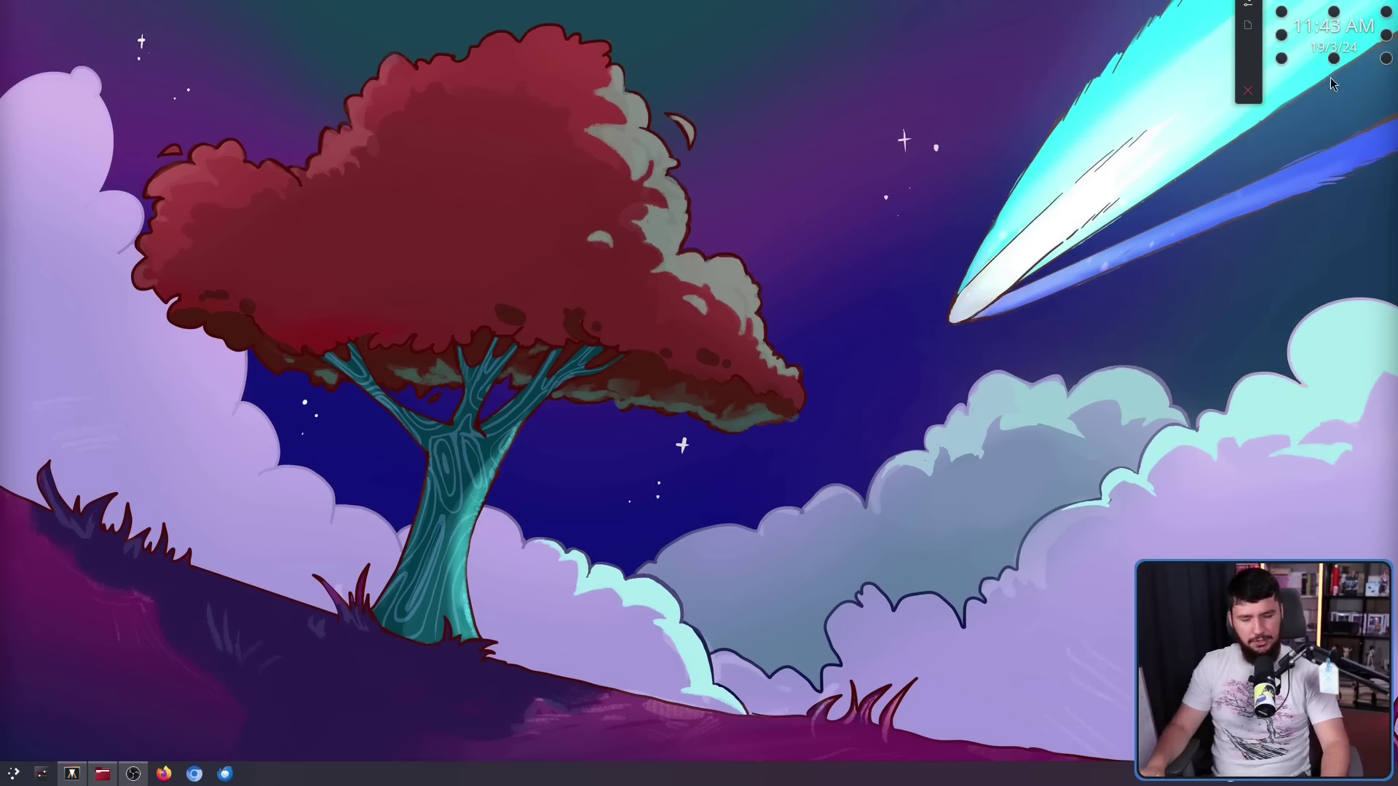
{"action": "left_click", "coordinate": [1329, 38]}
{"action": "left_click", "coordinate": [1325, 37]}
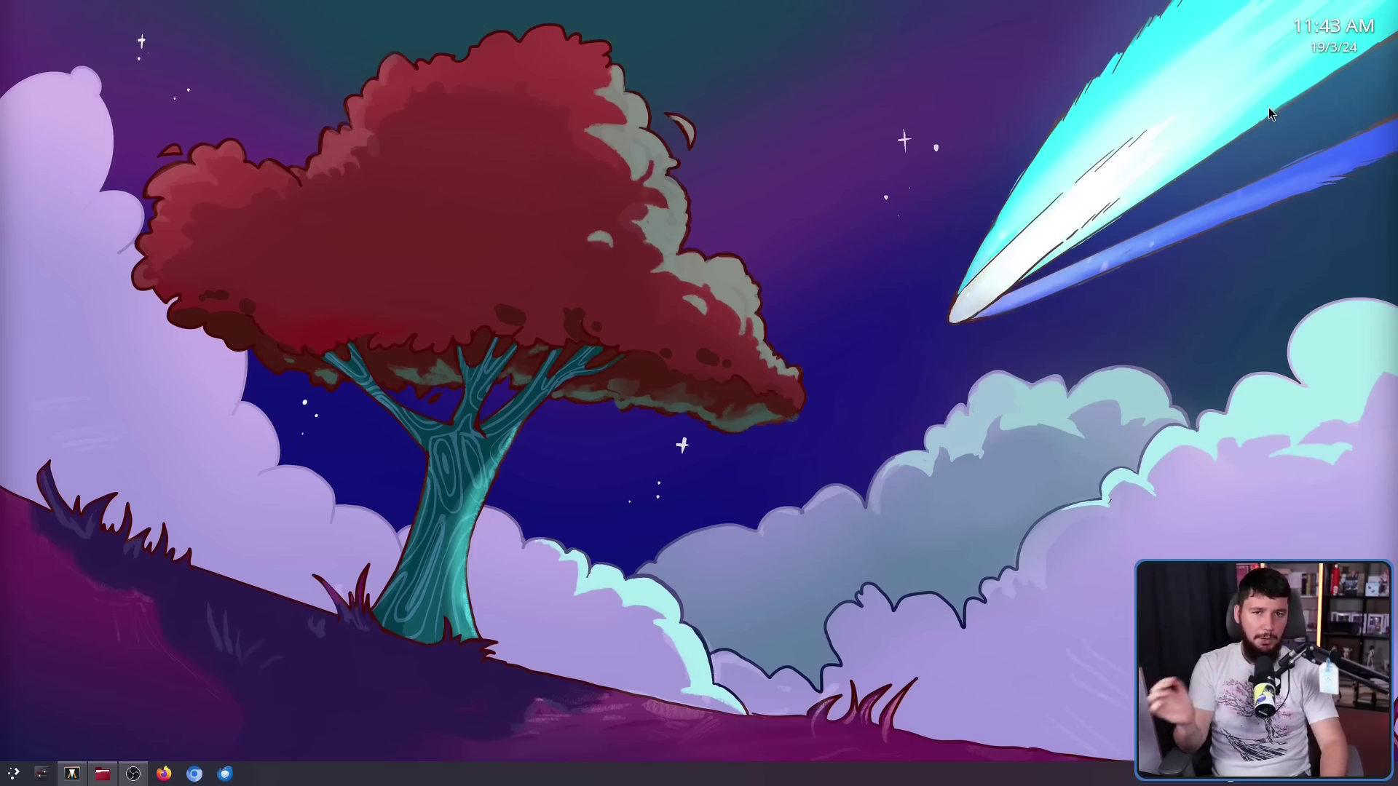
{"action": "left_click", "coordinate": [1339, 32]}
{"action": "left_click", "coordinate": [1321, 32]}
{"action": "left_click", "coordinate": [1303, 32]}
{"action": "left_click", "coordinate": [1316, 31]}
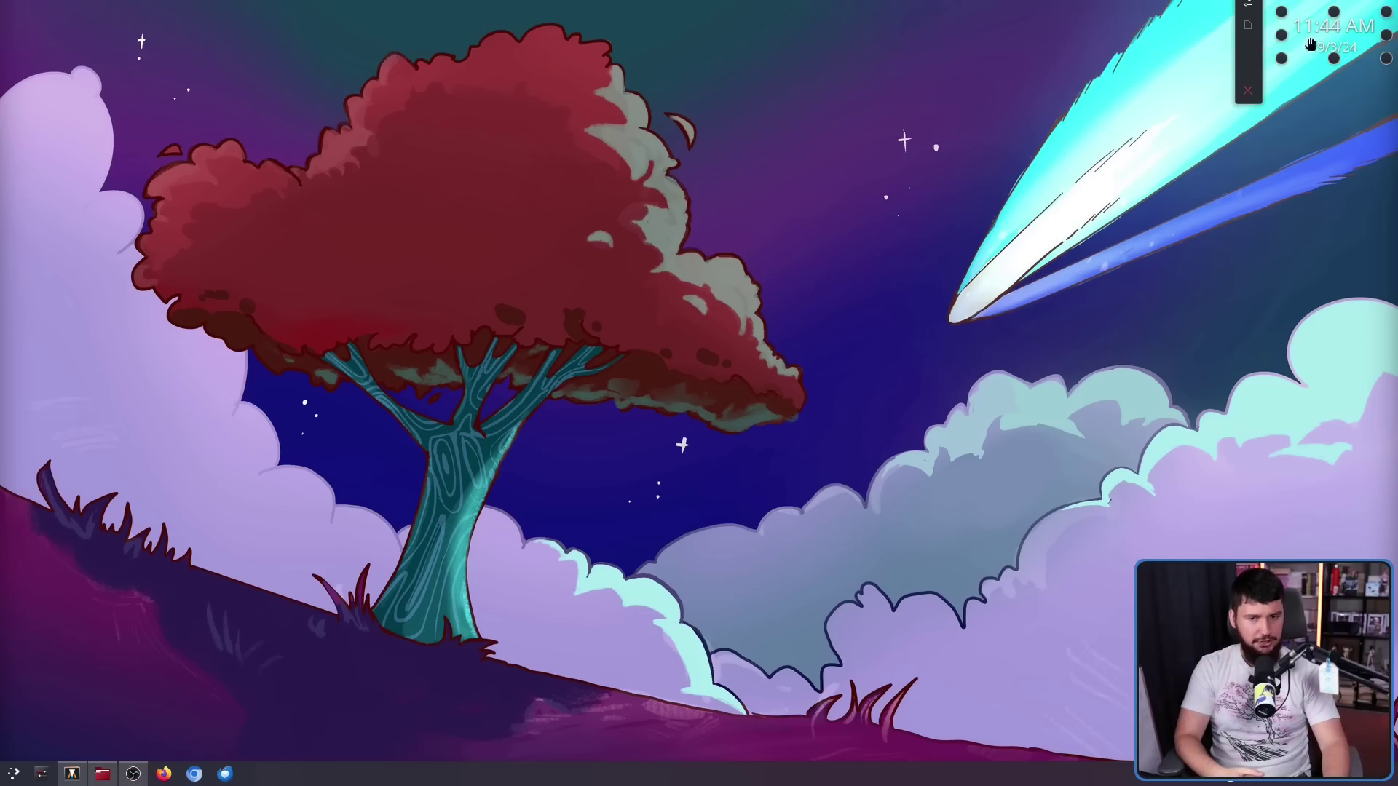
{"action": "left_click", "coordinate": [932, 129]}
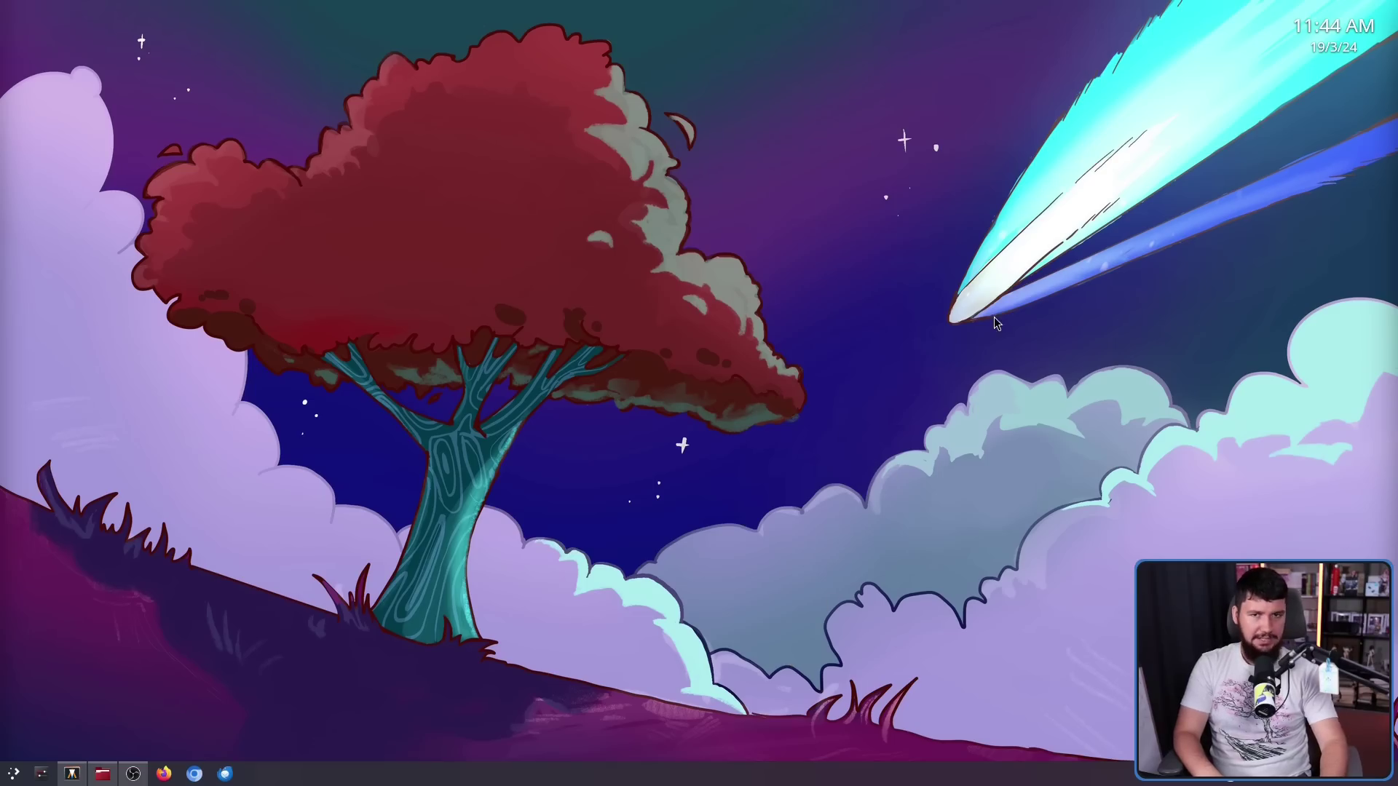
{"action": "mouse_move", "coordinate": [1327, 30]}
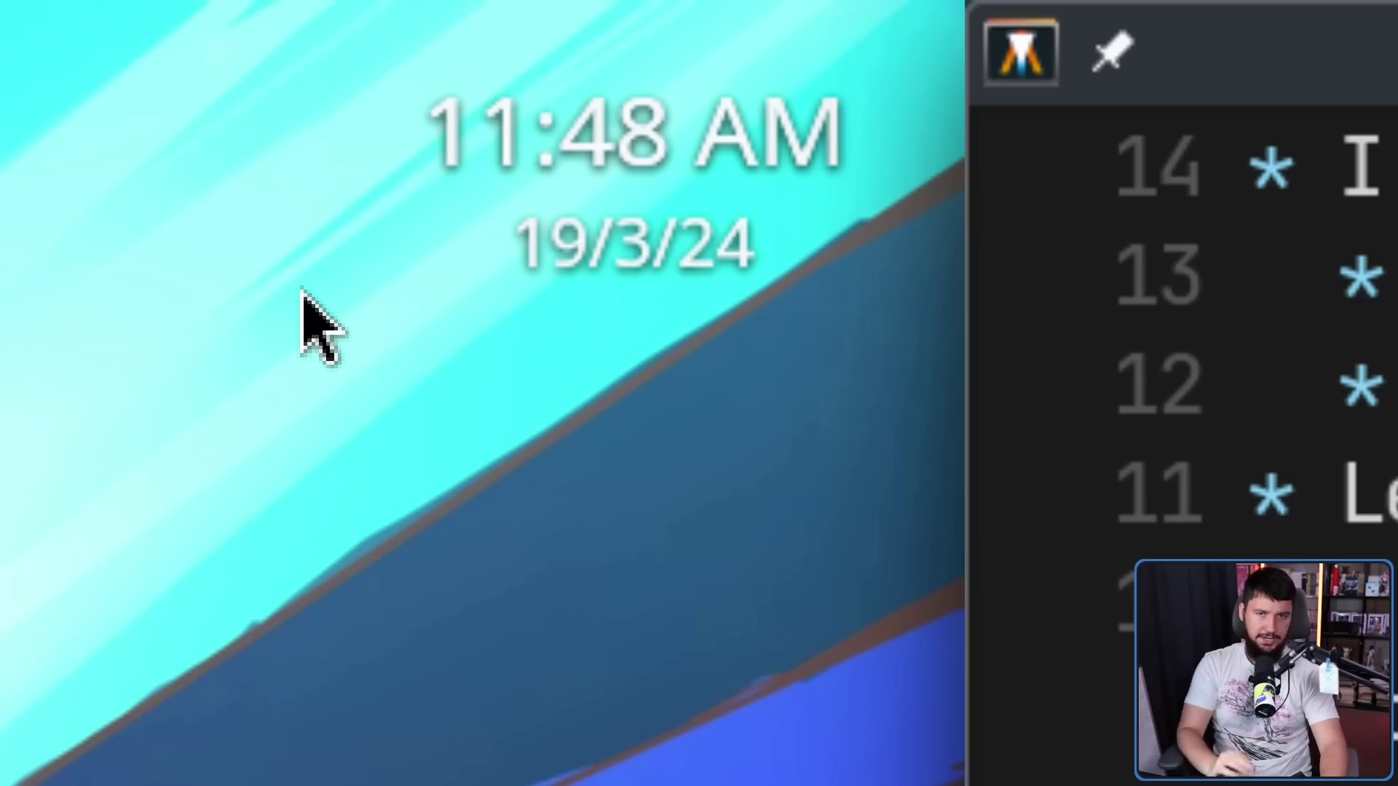
{"action": "mouse_move", "coordinate": [712, 106]}
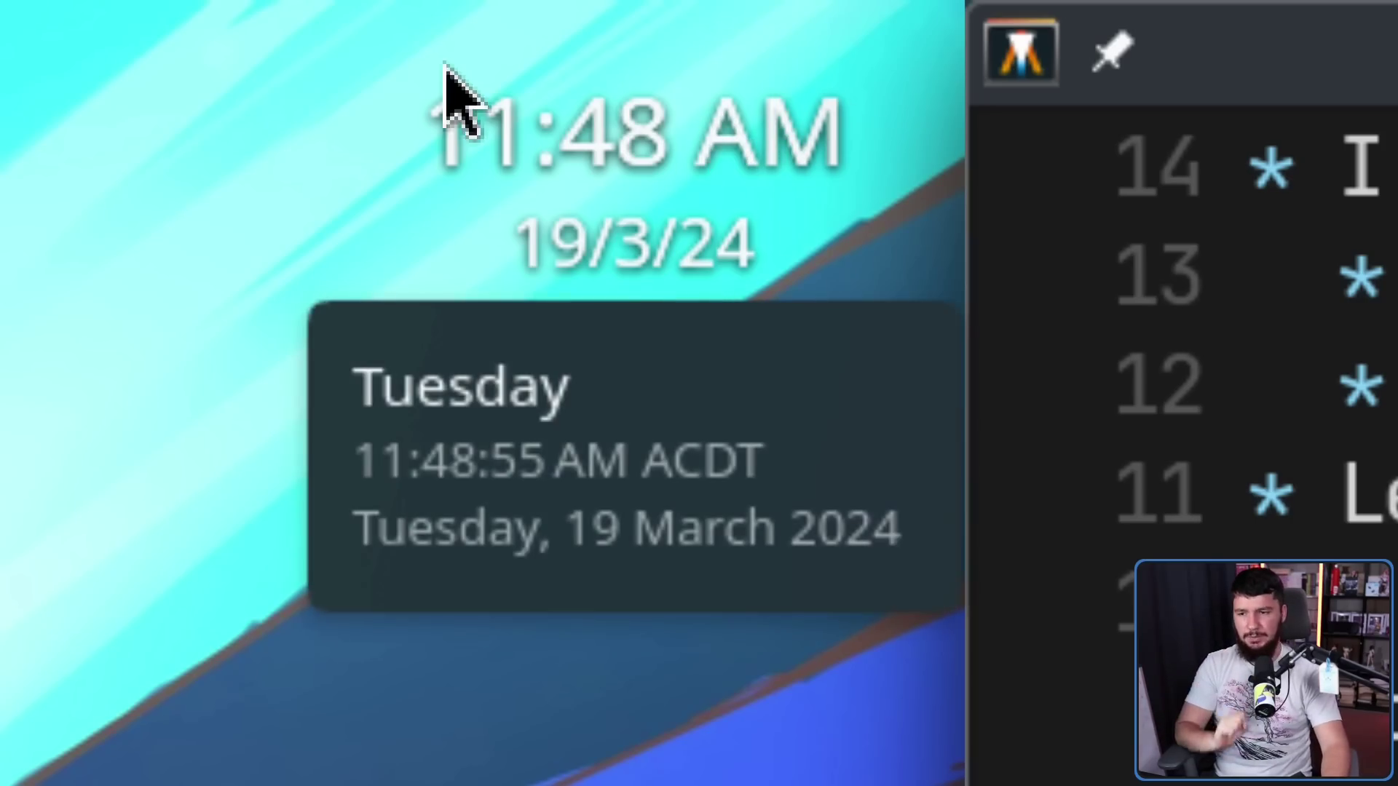
{"action": "left_click", "coordinate": [622, 178]}
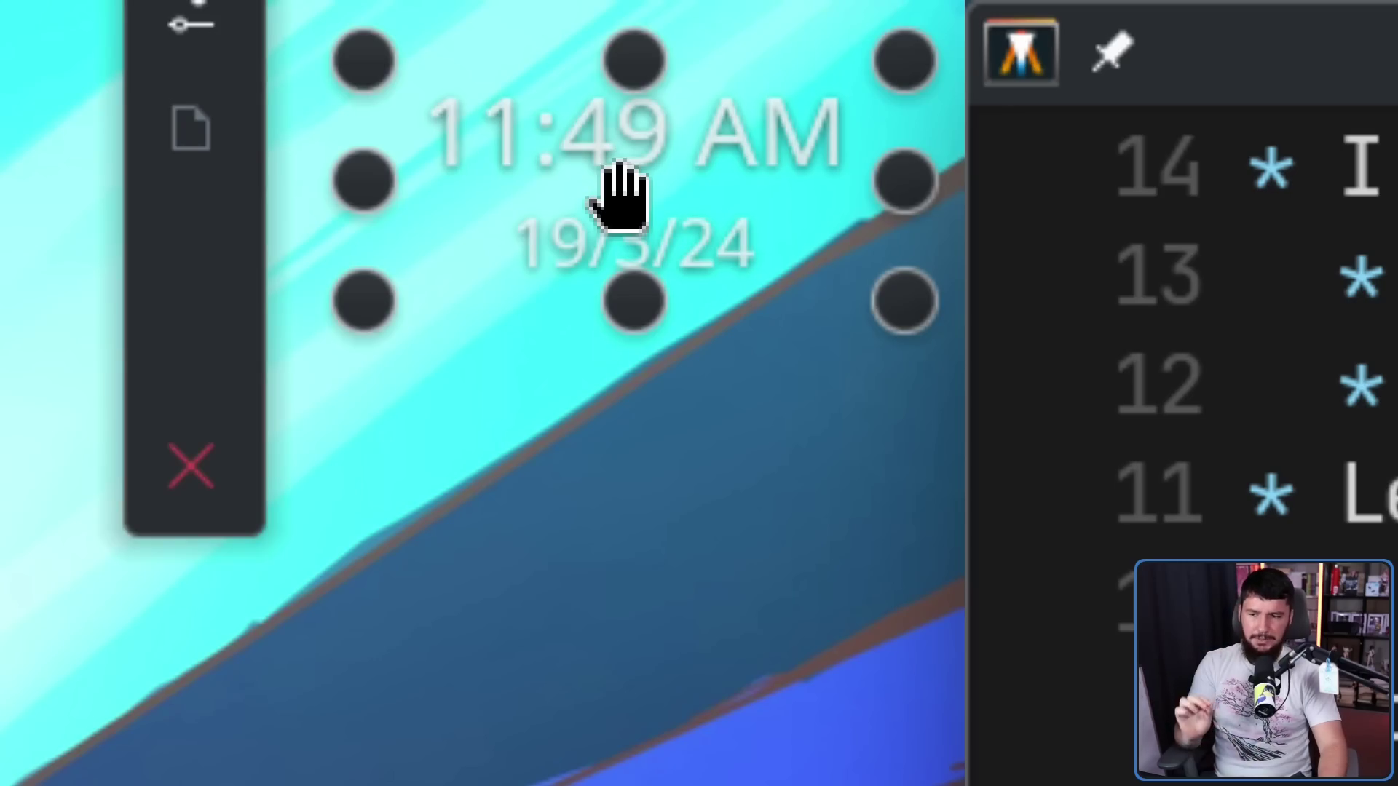
{"action": "left_click", "coordinate": [680, 412]}
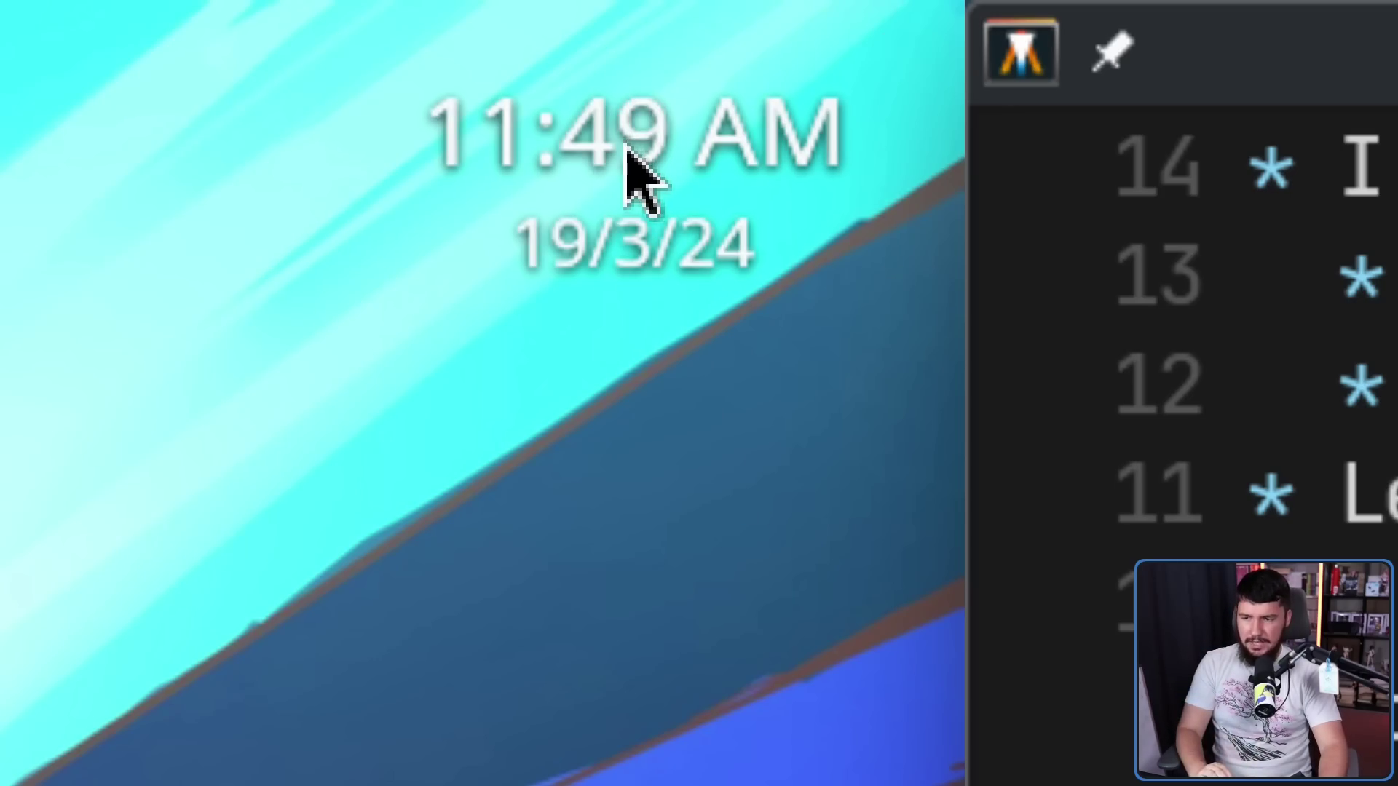
{"action": "left_click", "coordinate": [644, 173]}
{"action": "left_click", "coordinate": [805, 758]}
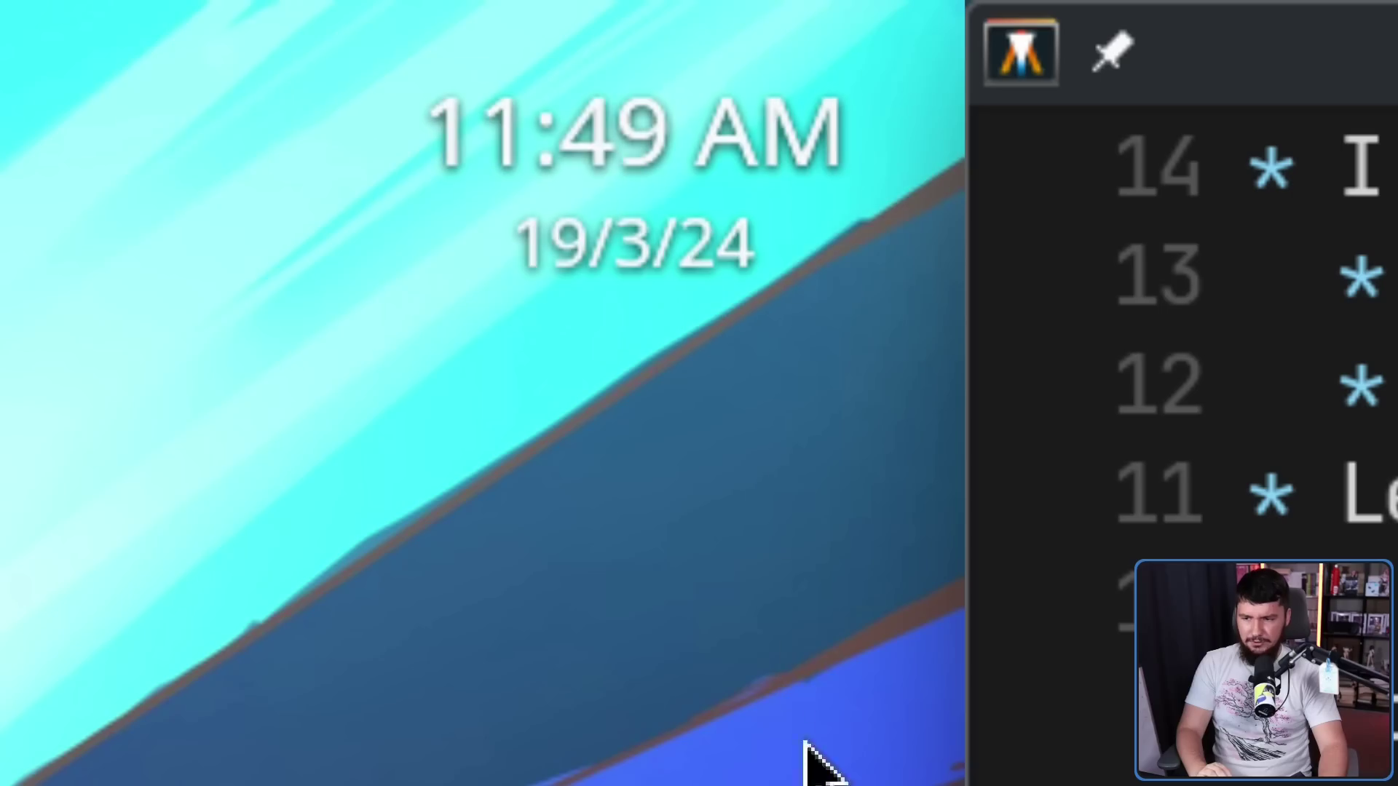
{"action": "left_click", "coordinate": [621, 173]}
{"action": "left_click", "coordinate": [620, 173]}
{"action": "left_click", "coordinate": [620, 173]}
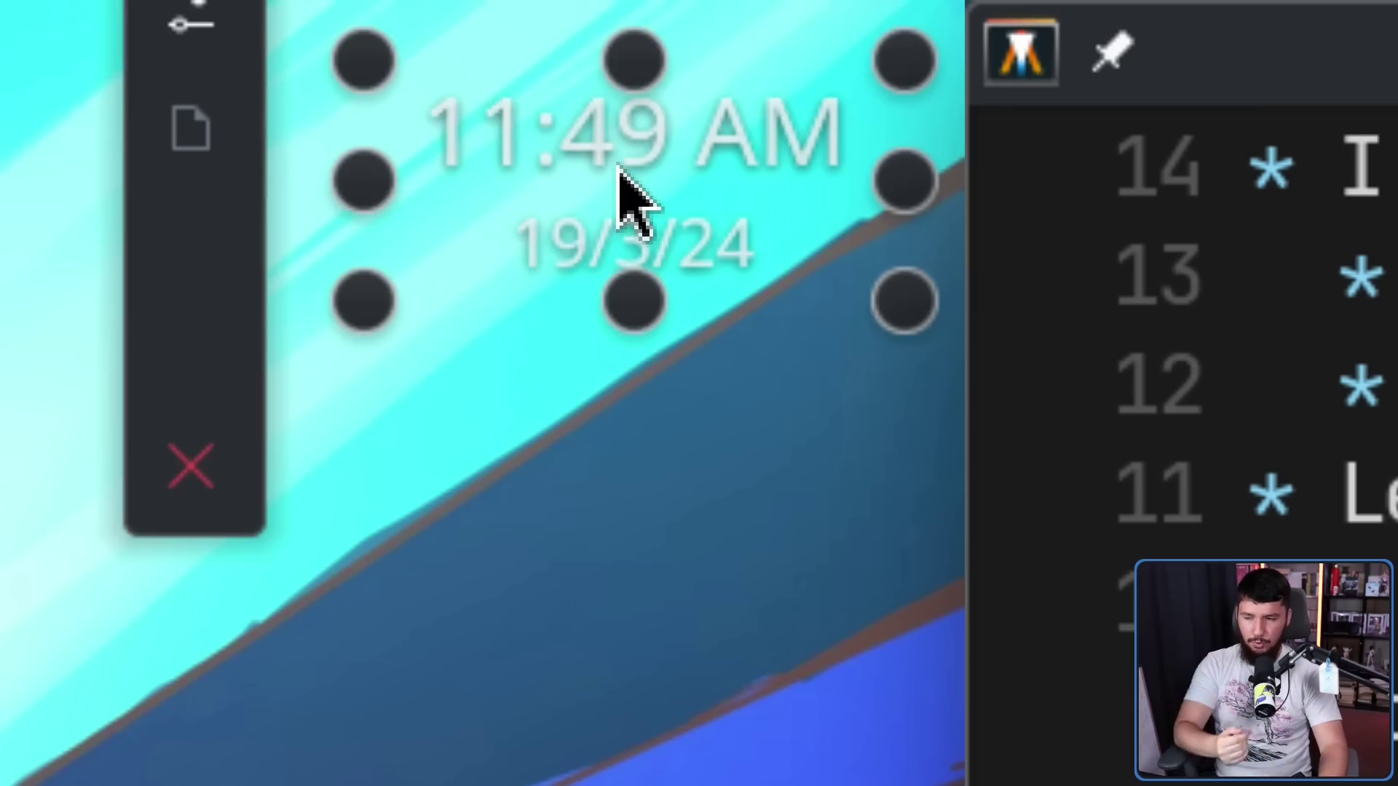
{"action": "left_click", "coordinate": [680, 468]}
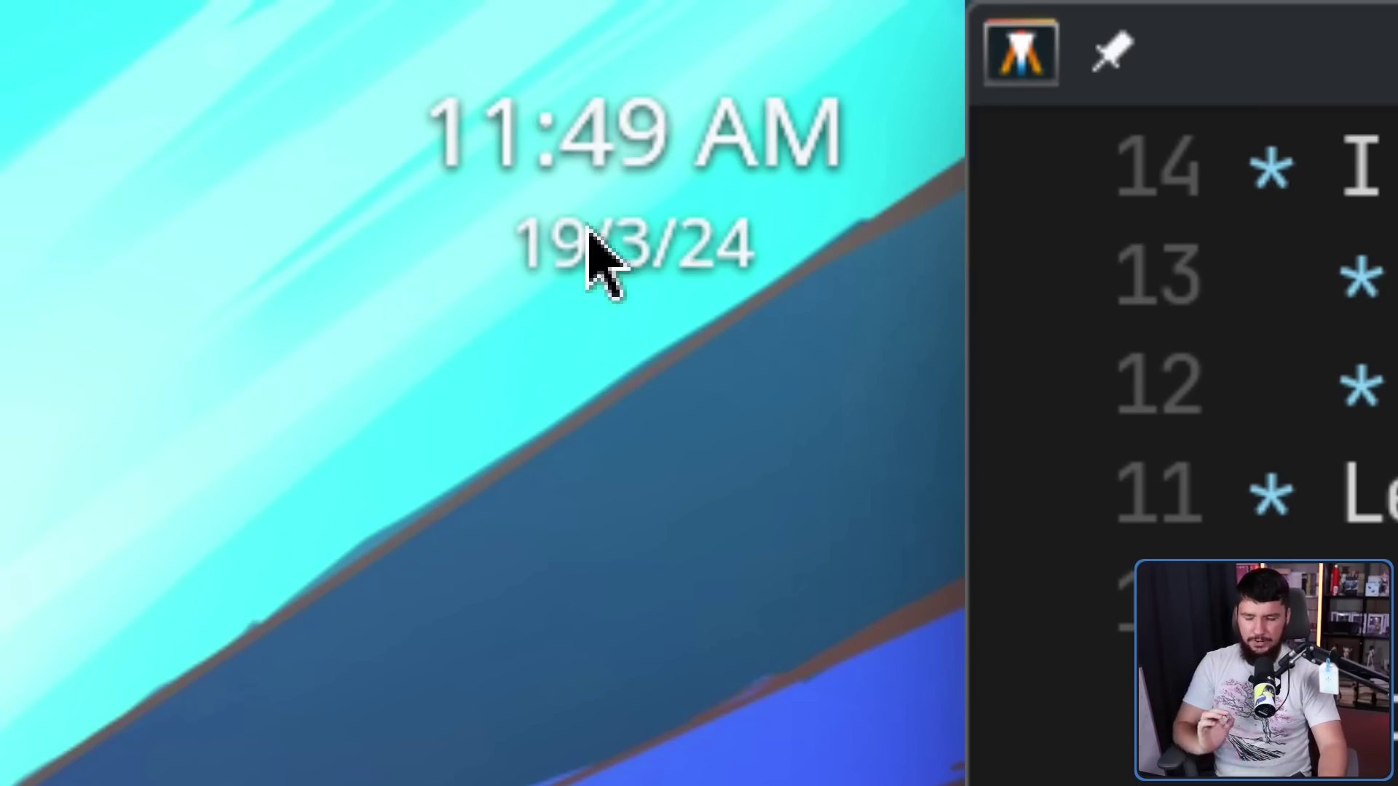
{"action": "mouse_move", "coordinate": [618, 226]}
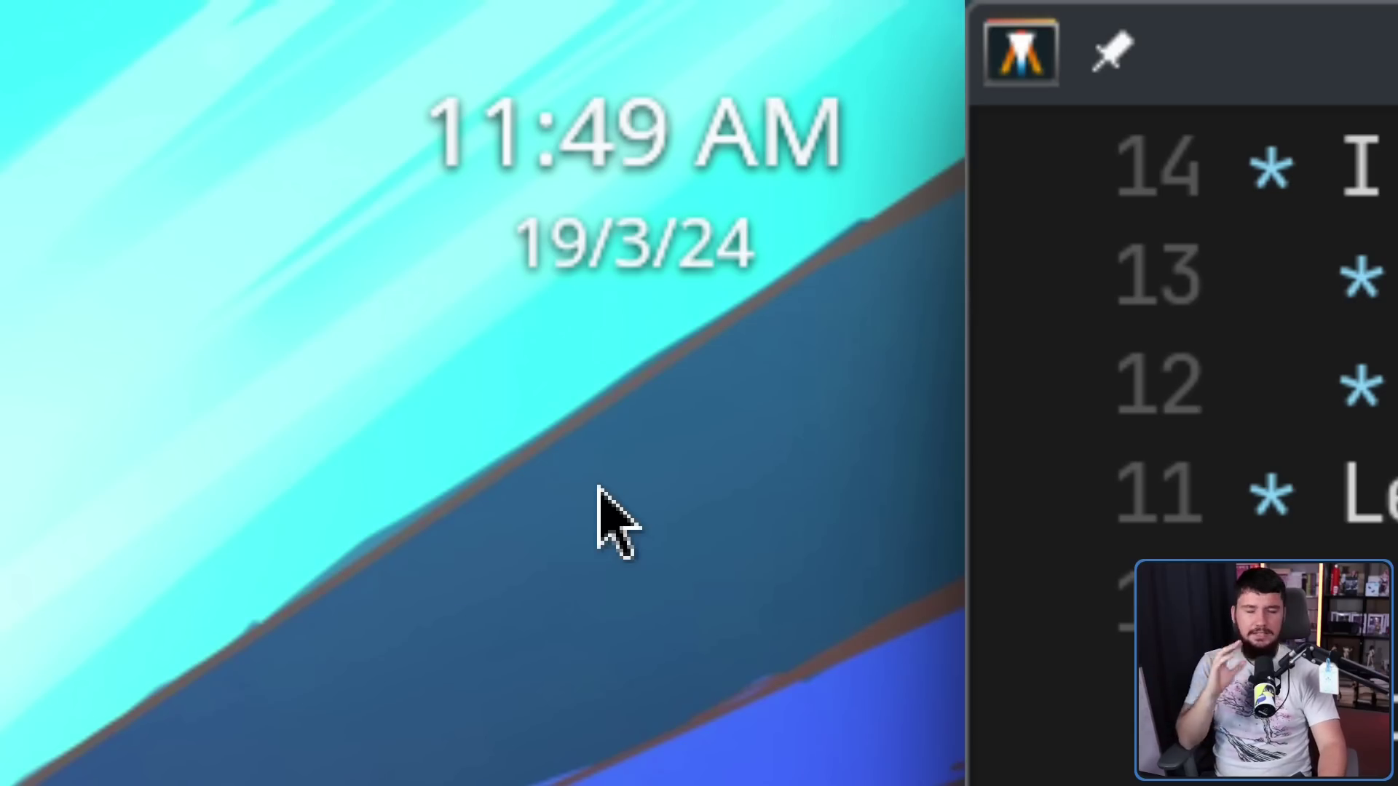
{"action": "left_click", "coordinate": [693, 246]}
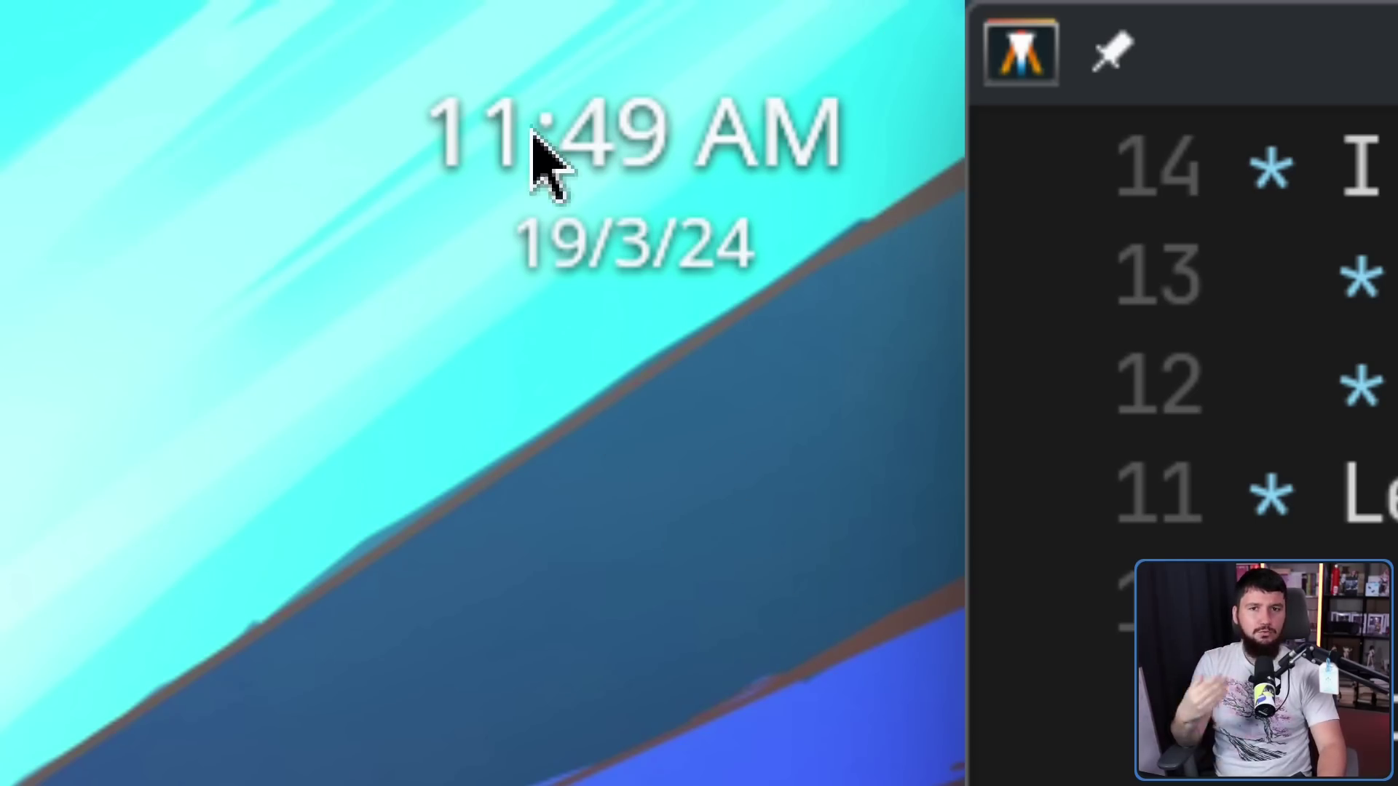
{"action": "left_click_drag", "start_coordinate": [626, 191], "coordinate": [640, 187]}
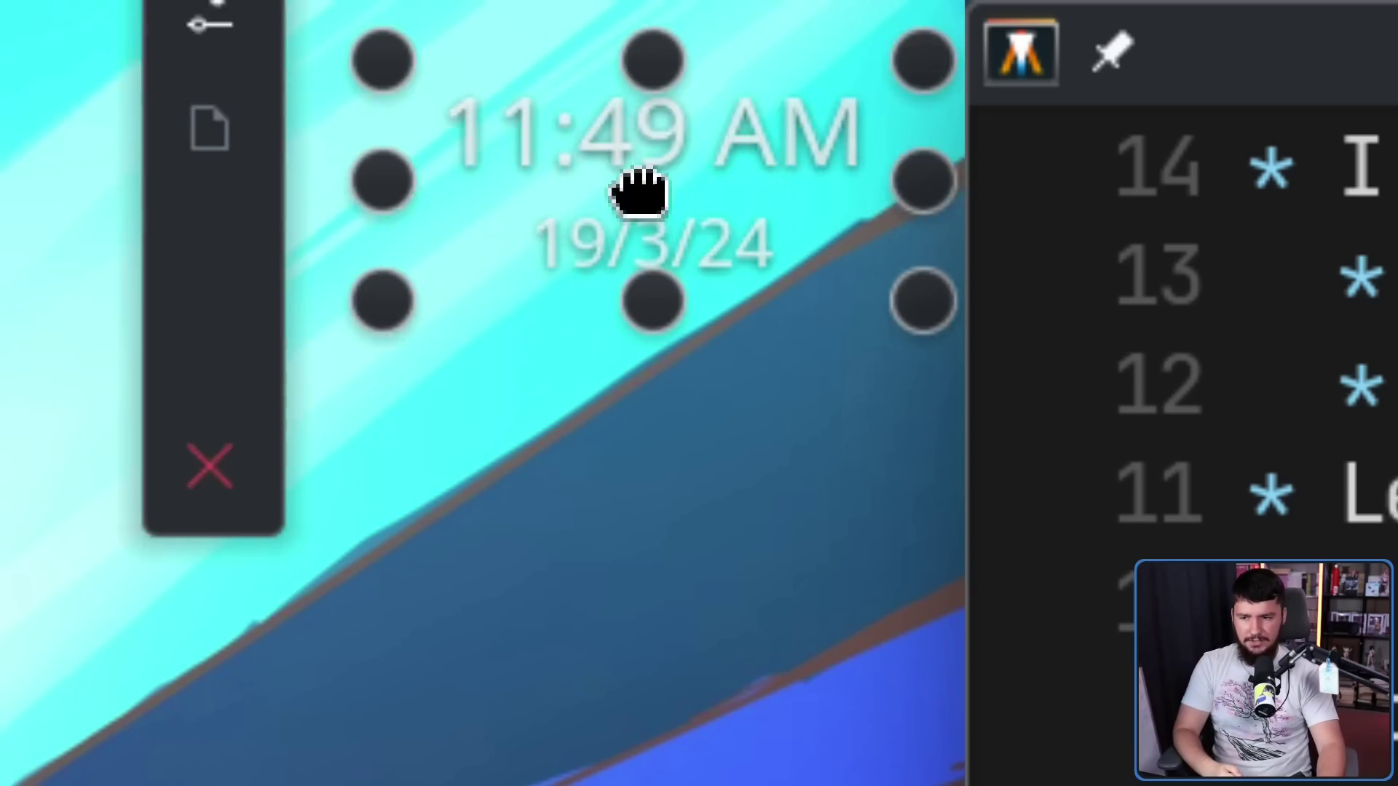
{"action": "left_click", "coordinate": [630, 175]}
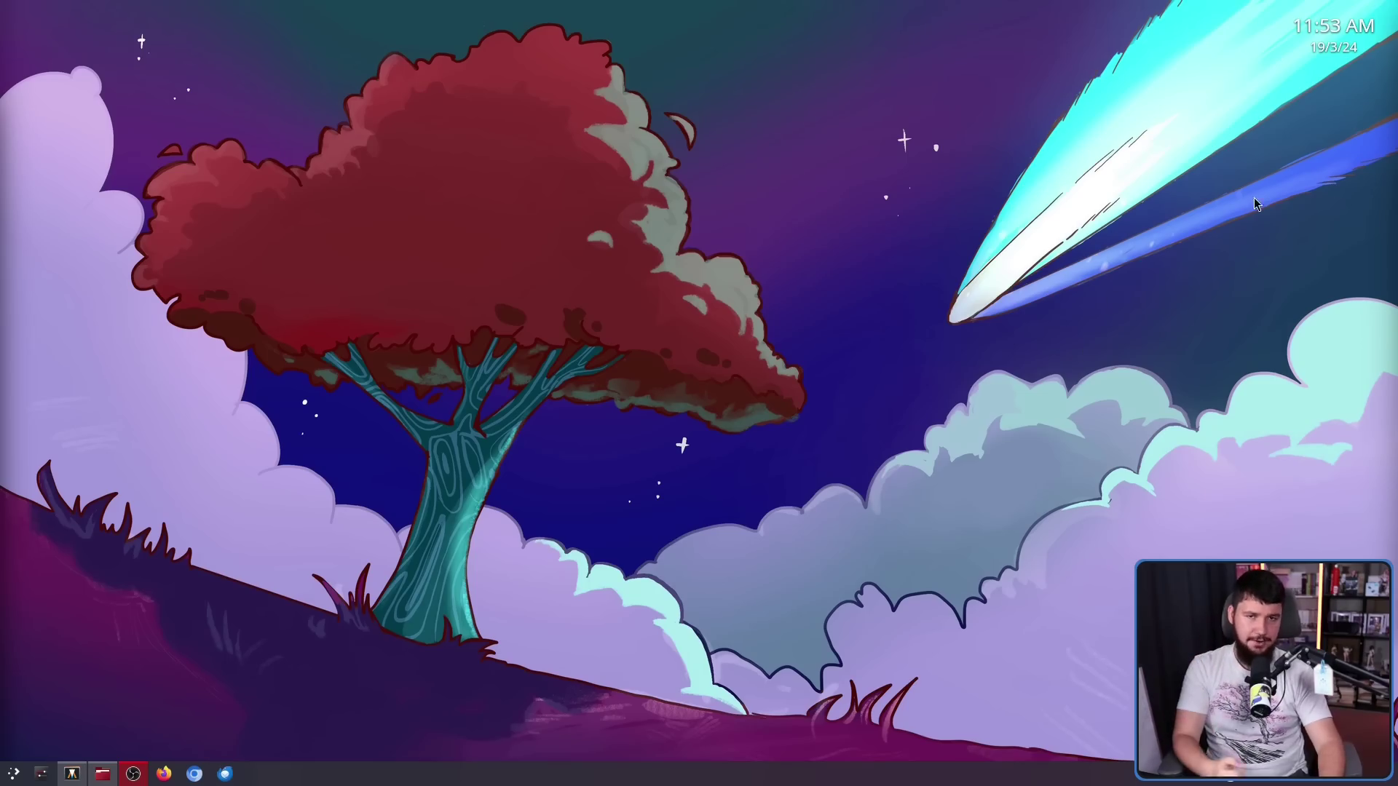
{"action": "right_click", "coordinate": [1319, 29]}
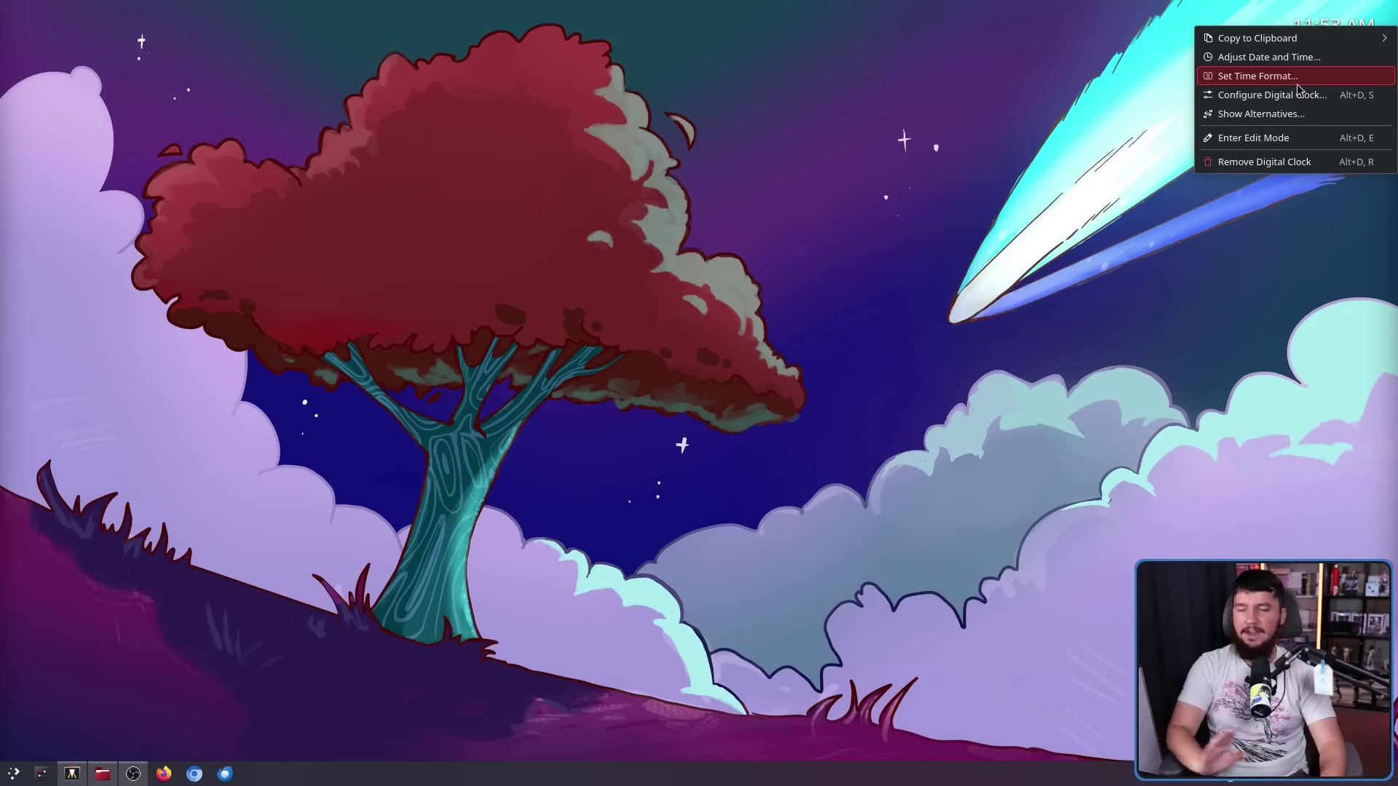
{"action": "left_click", "coordinate": [1303, 139]}
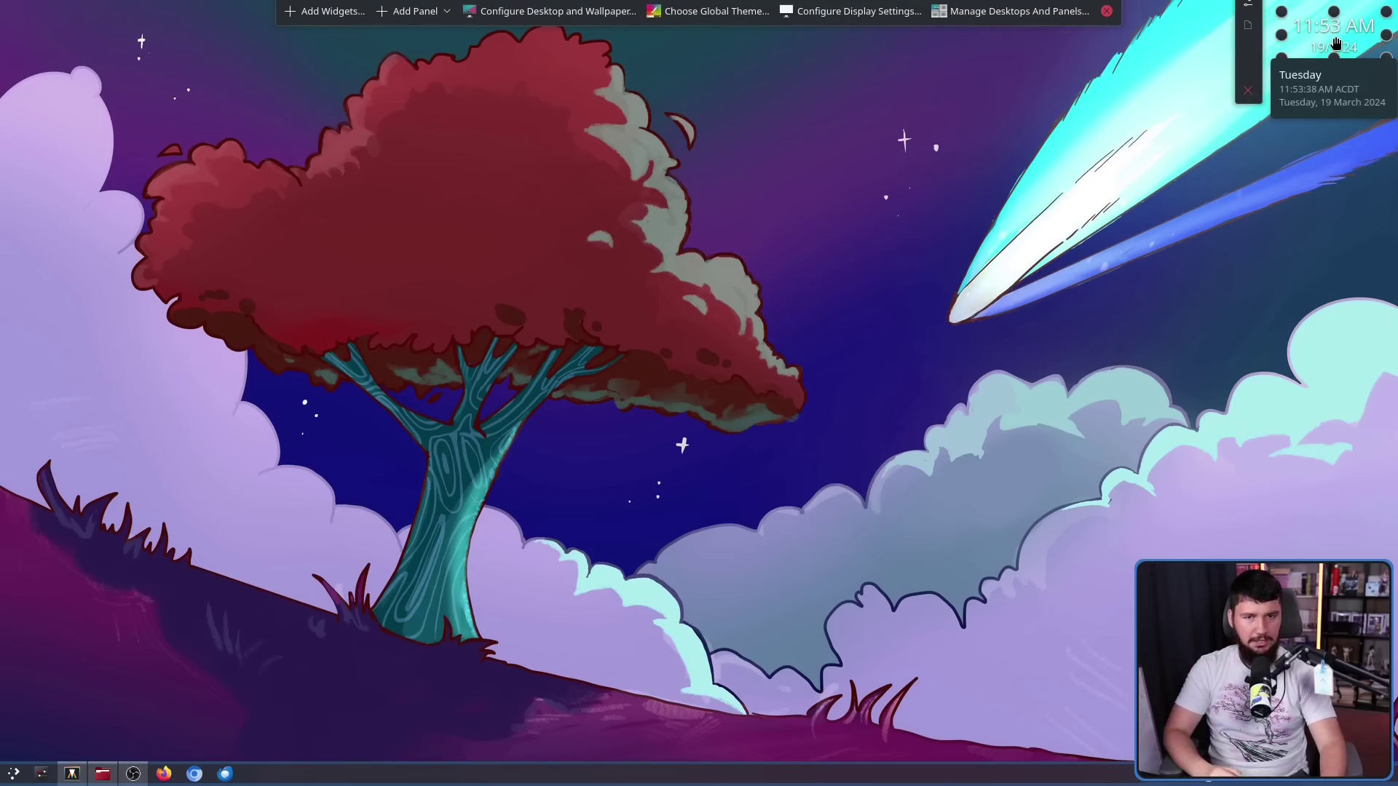
{"action": "left_click", "coordinate": [1285, 184]}
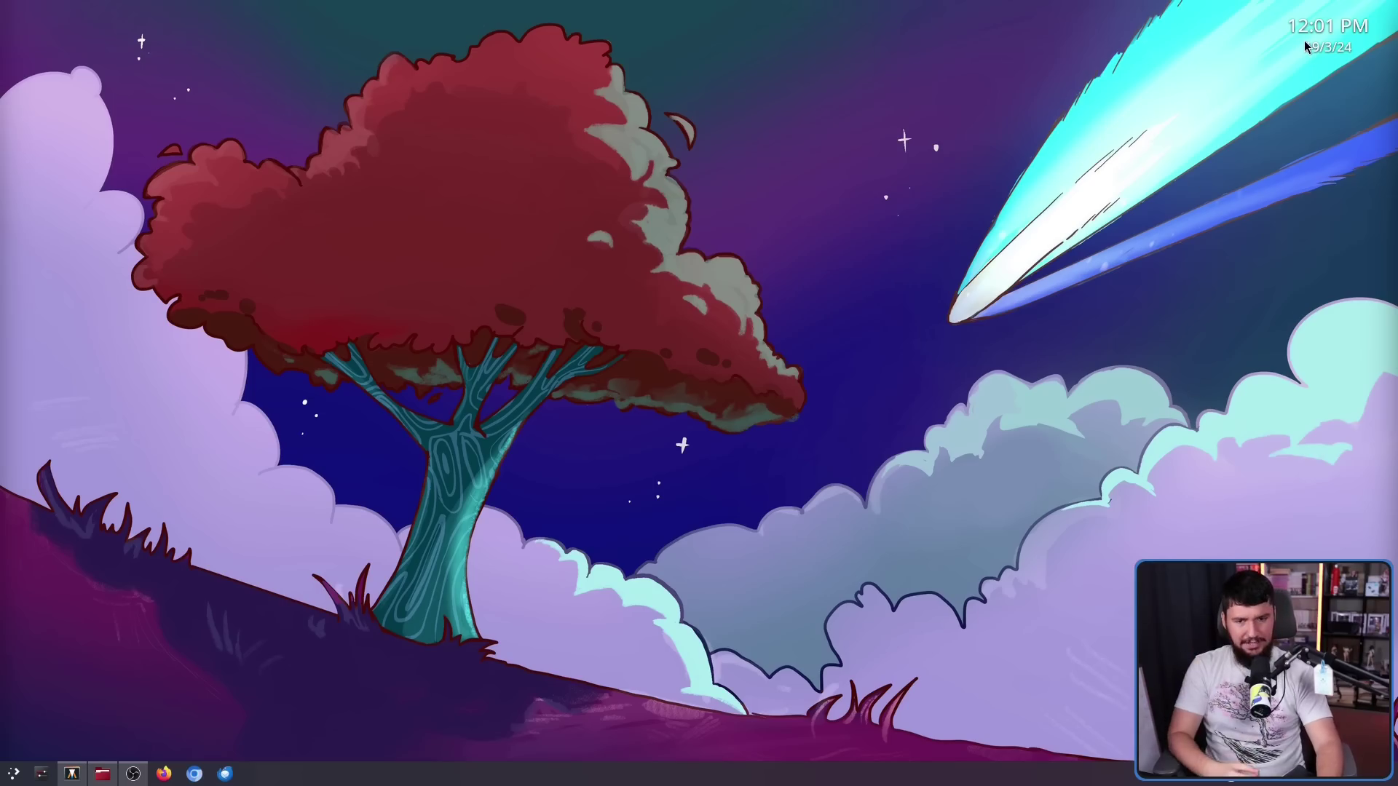
Shift the clock slightly left, hide its background, and settle it back in the top-right corner.
{"action": "mouse_move", "coordinate": [1341, 34]}
{"action": "left_mouse_down"}
{"action": "mouse_move", "coordinate": [1341, 93]}
{"action": "mouse_move", "coordinate": [1323, 28]}
{"action": "left_mouse_up"}
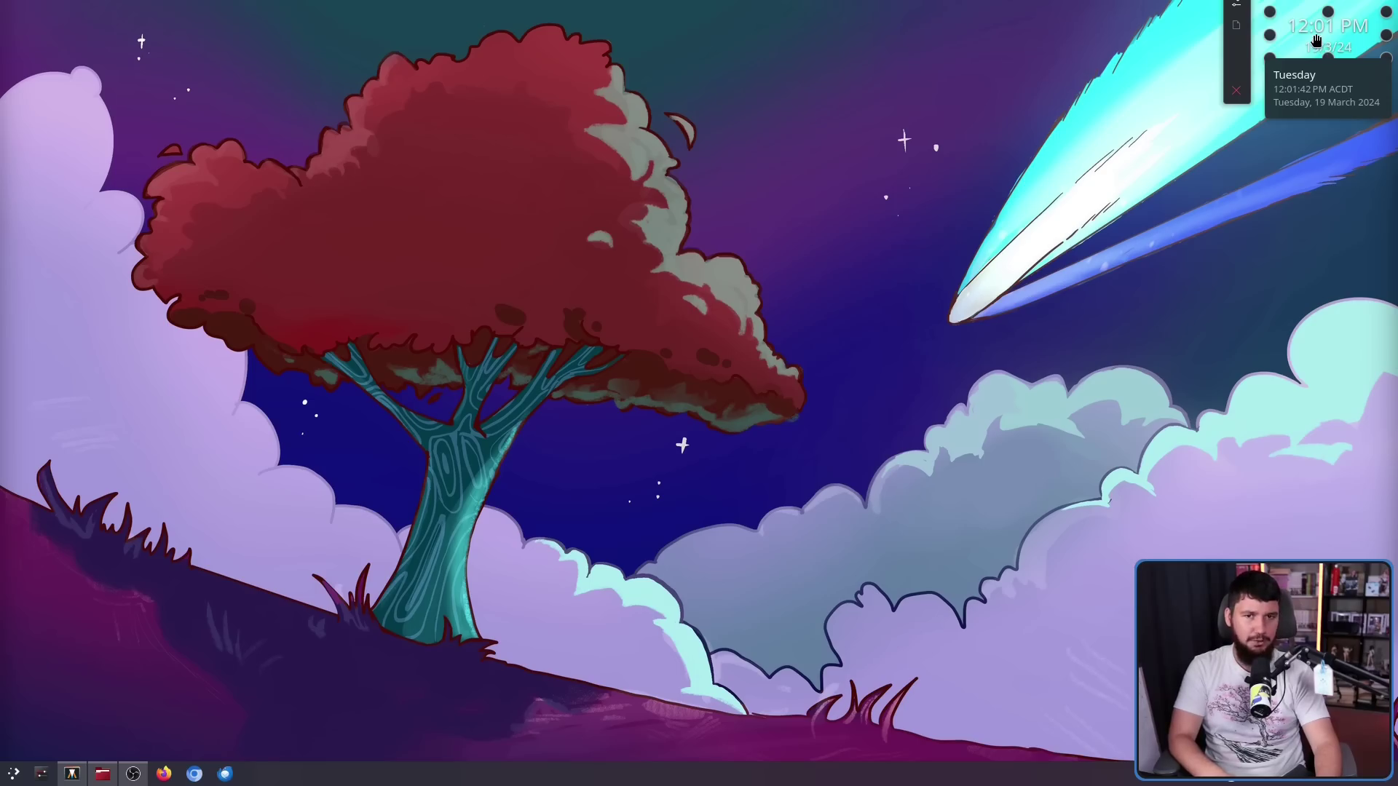
{"action": "mouse_move", "coordinate": [1324, 45]}
{"action": "left_mouse_down"}
{"action": "mouse_move", "coordinate": [1253, 35]}
{"action": "mouse_move", "coordinate": [1255, 53]}
{"action": "mouse_move", "coordinate": [1314, 34]}
{"action": "left_mouse_up"}
{"action": "left_click", "coordinate": [1239, 58]}
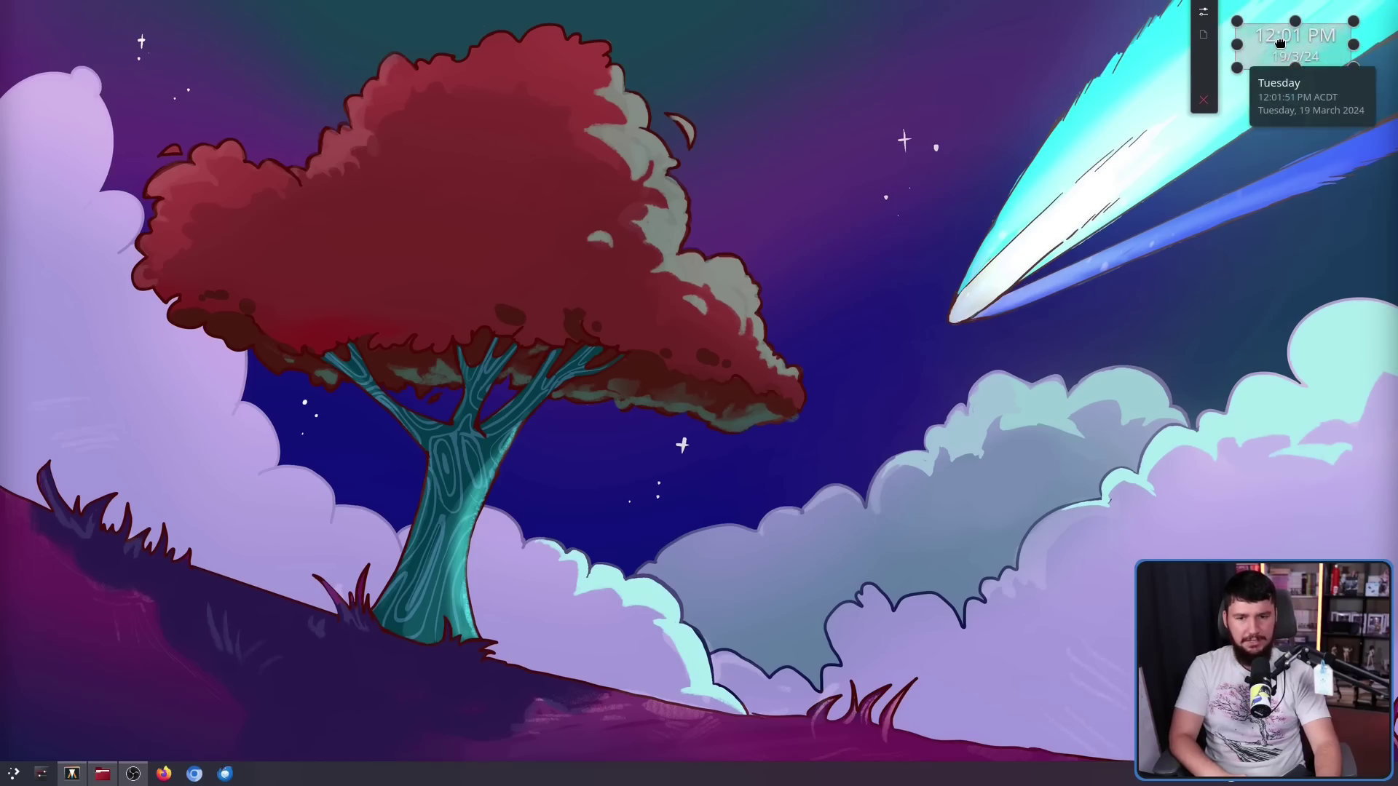
{"action": "left_click_drag", "start_coordinate": [1300, 32], "coordinate": [1299, 64]}
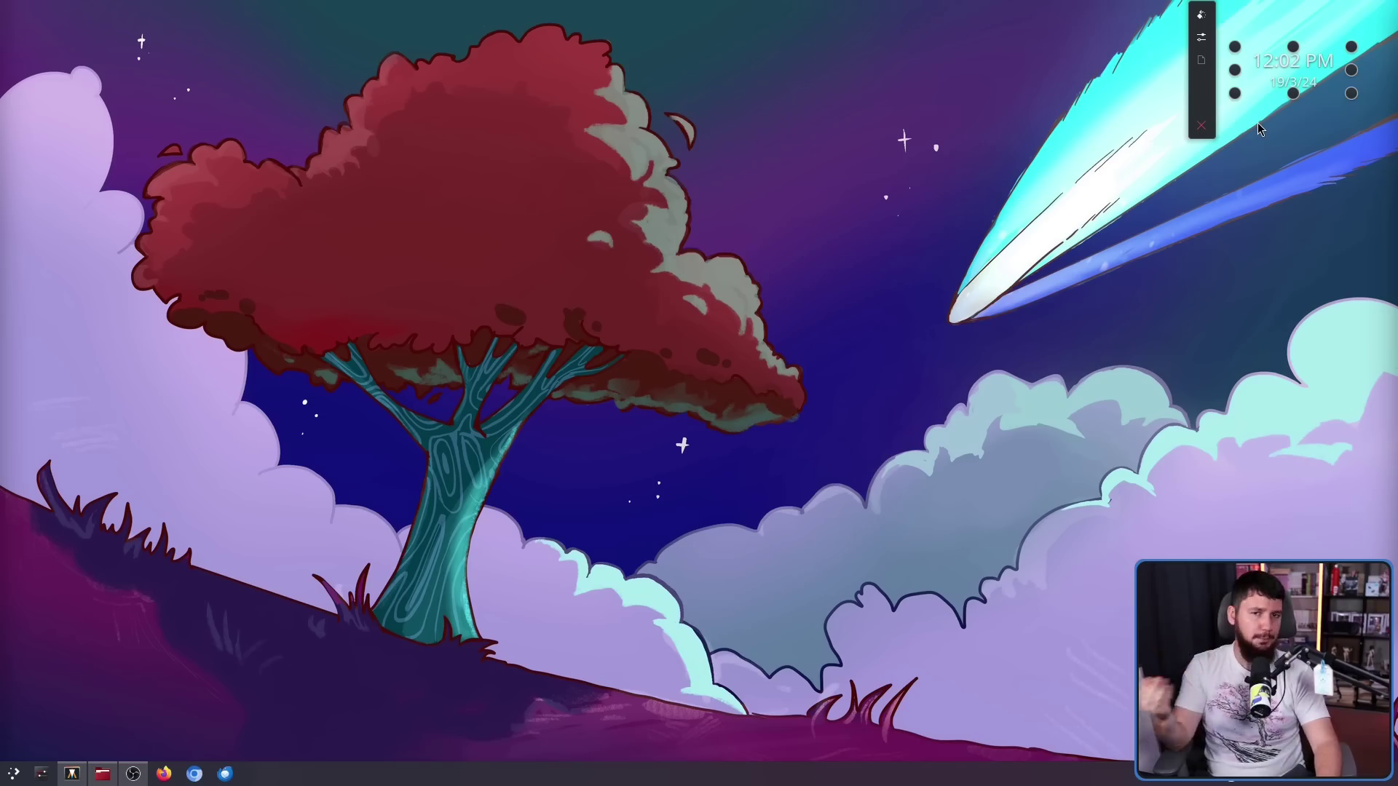
{"action": "left_click_drag", "start_coordinate": [1303, 70], "coordinate": [1326, 35]}
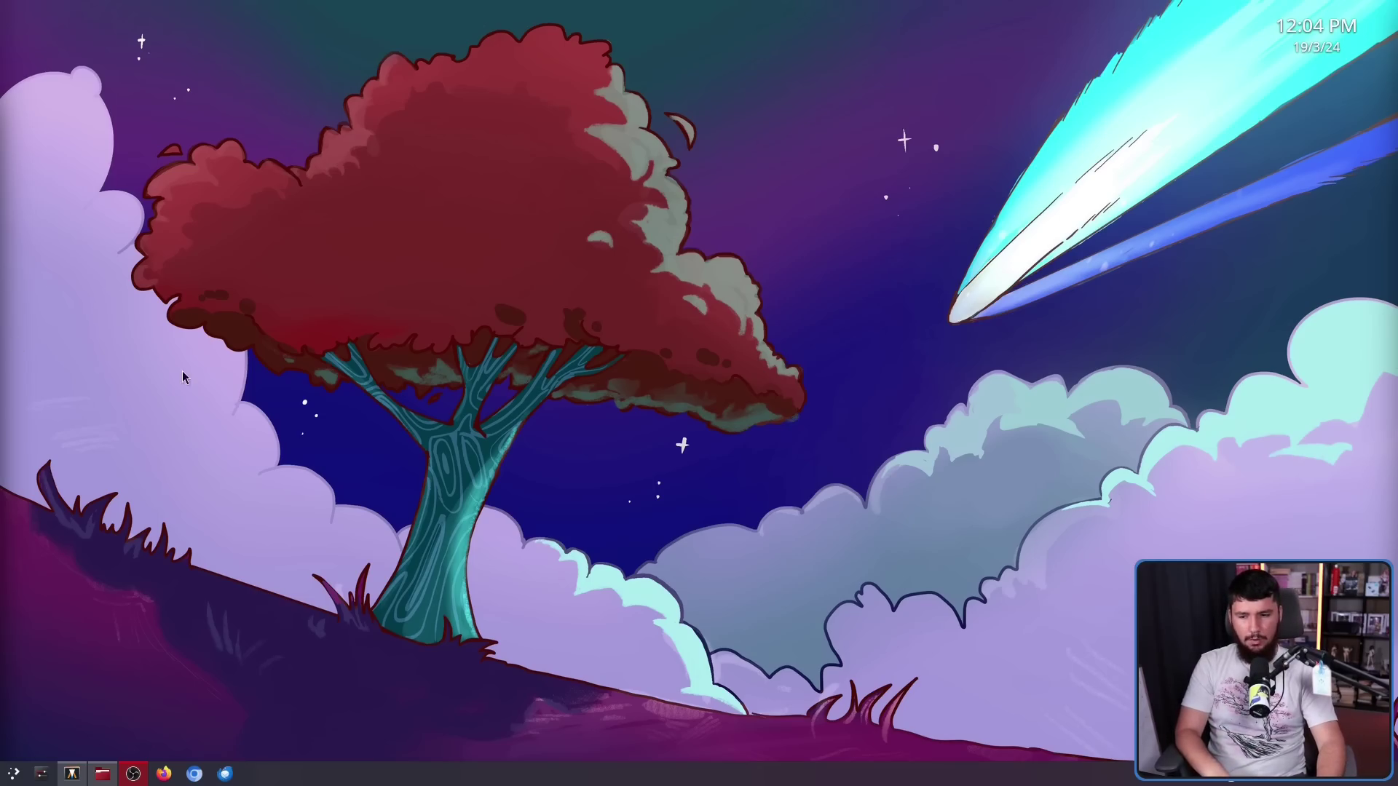
Enter desktop edit mode from the desktop menu, then leave it with Escape.
{"action": "right_click", "coordinate": [527, 340]}
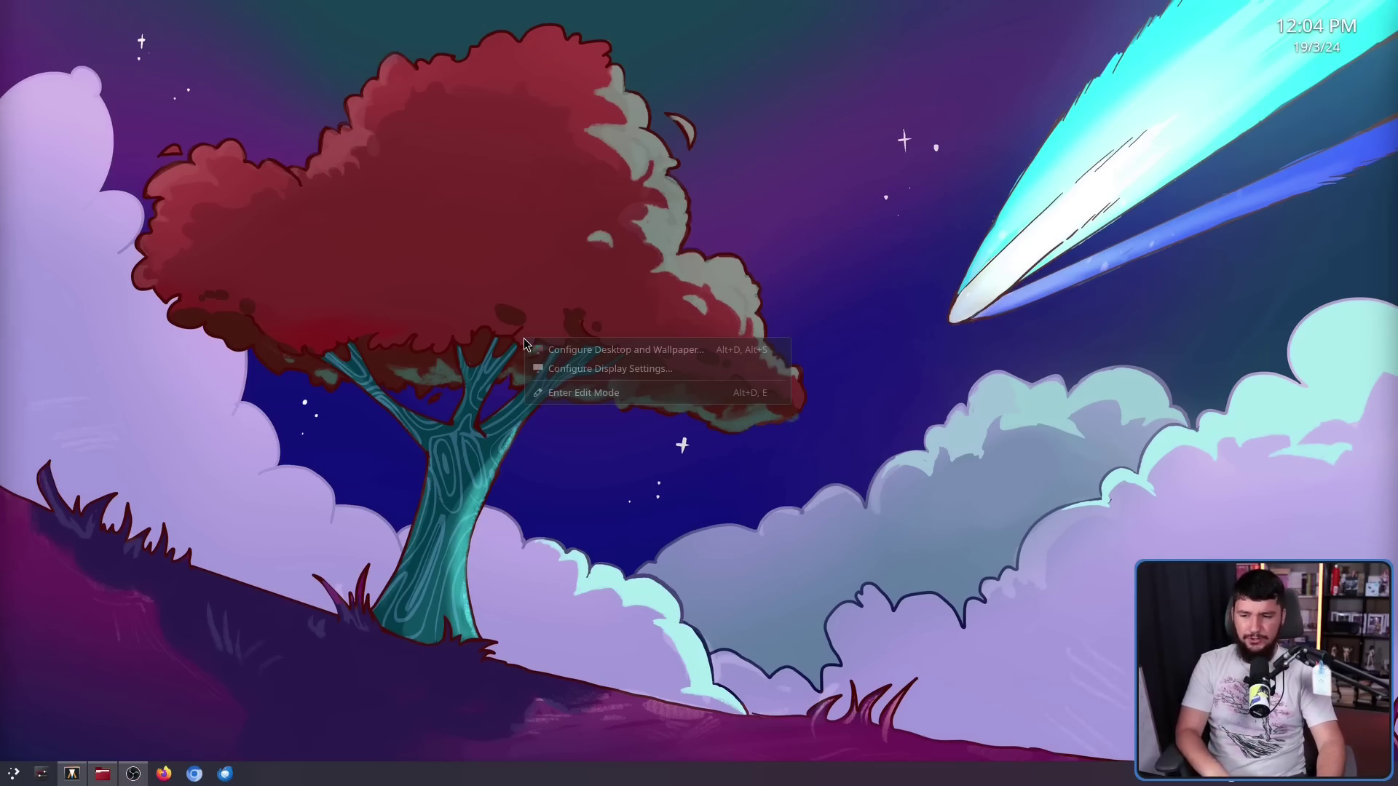
{"action": "left_click", "coordinate": [591, 397]}
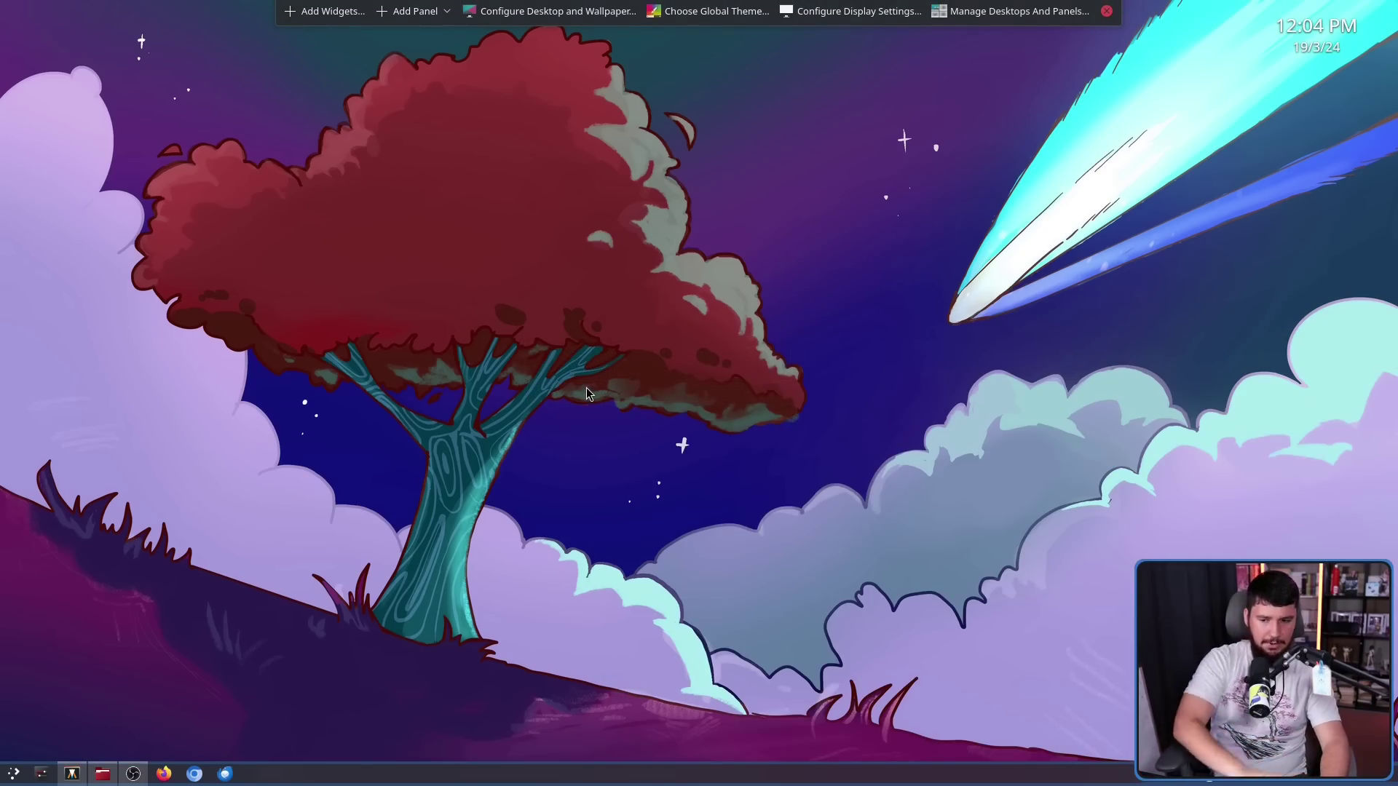
{"action": "key", "text": "Escape"}
Open and close the bottom panel's settings, then bring up the desktop menu again.
{"action": "right_click", "coordinate": [717, 775]}
{"action": "left_click", "coordinate": [773, 766]}
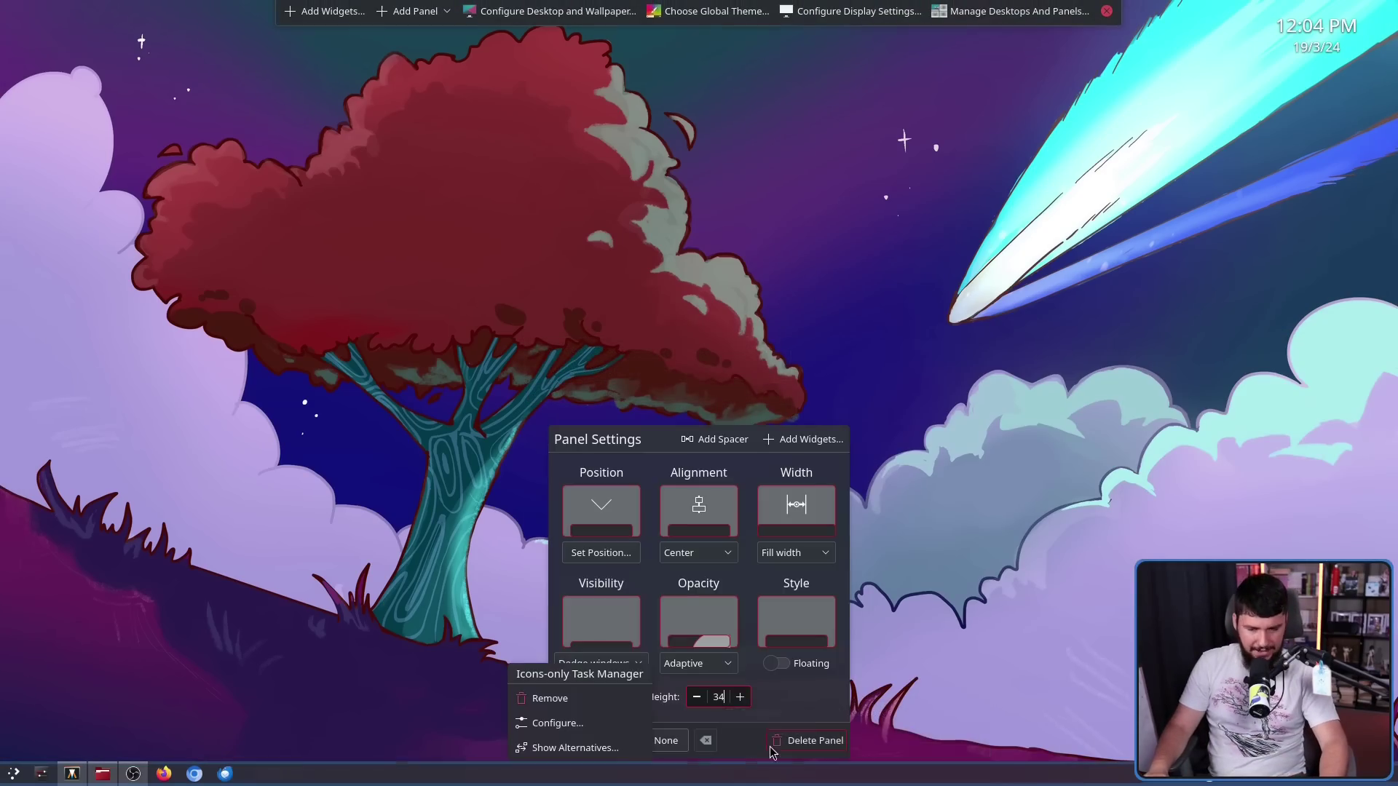
{"action": "key", "text": "Escape"}
{"action": "right_click", "coordinate": [621, 410]}
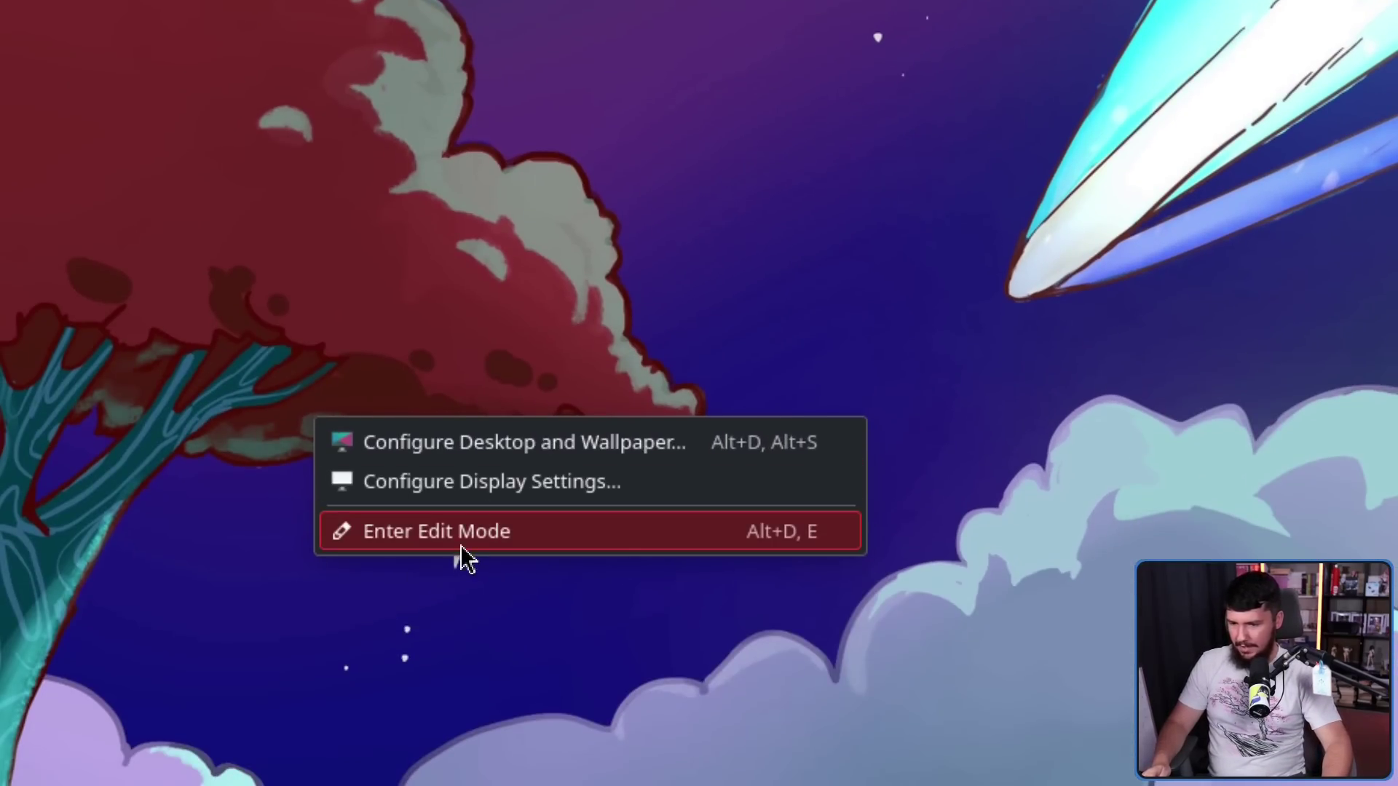
Compare the desktop and bottom panel context menus, finishing with the taskbar menu open.
{"action": "left_click", "coordinate": [517, 606]}
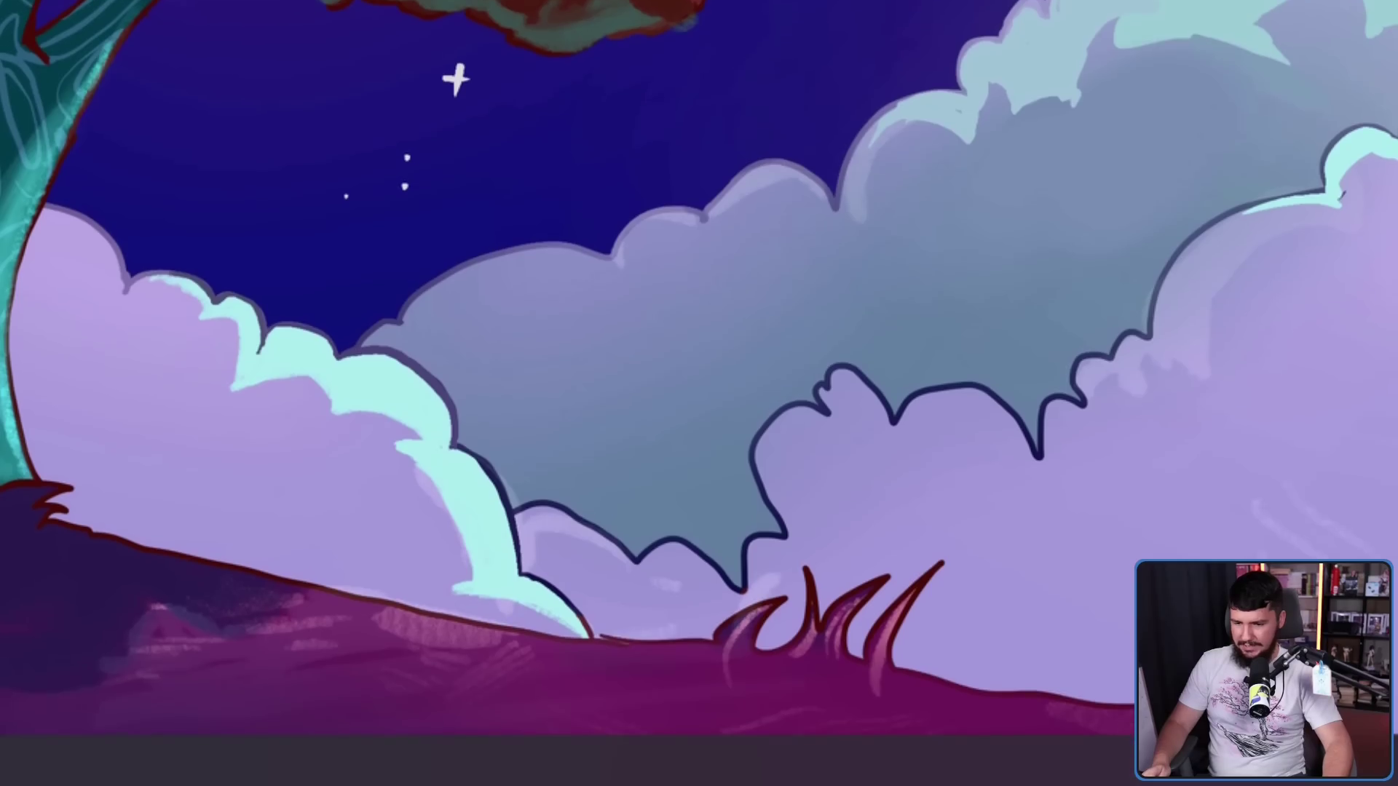
{"action": "right_click", "coordinate": [616, 770]}
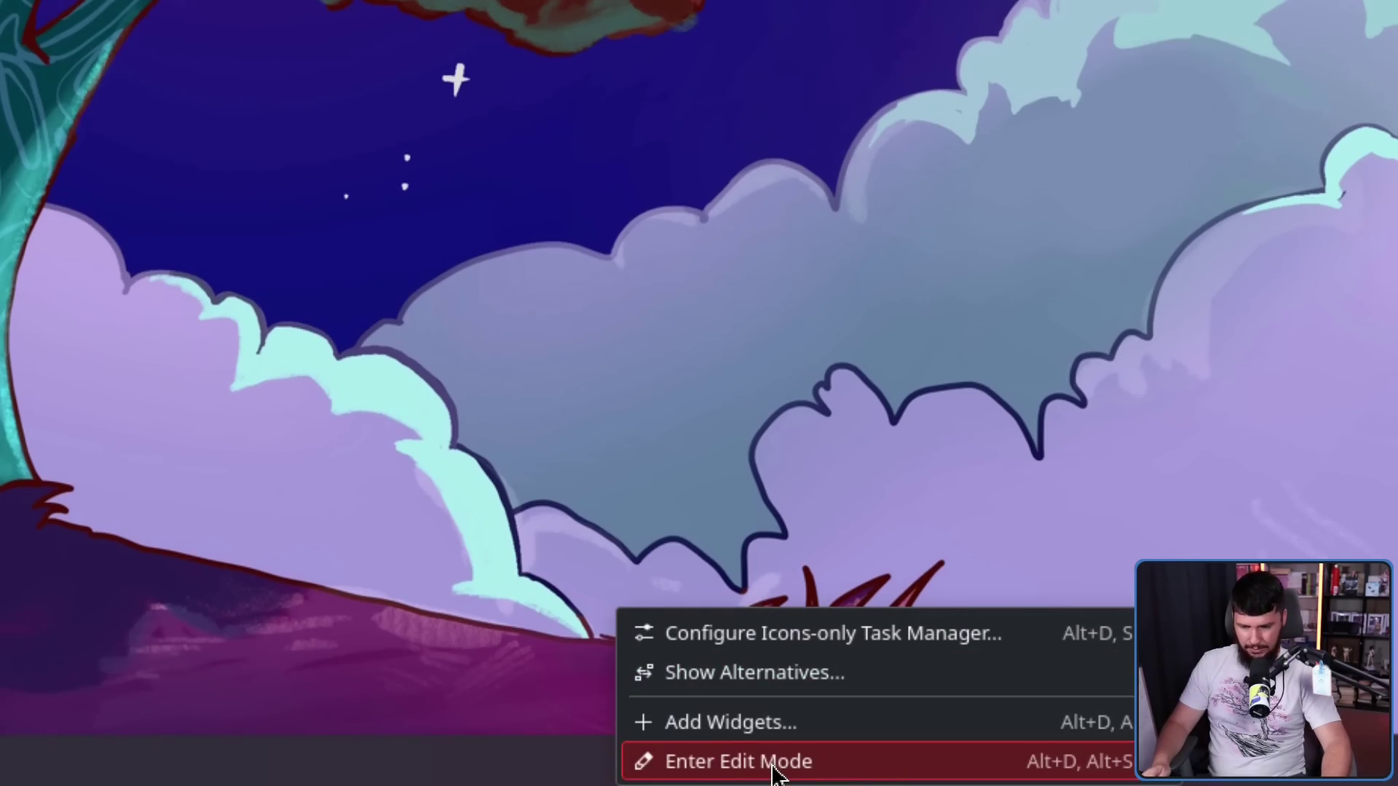
{"action": "right_click", "coordinate": [724, 321]}
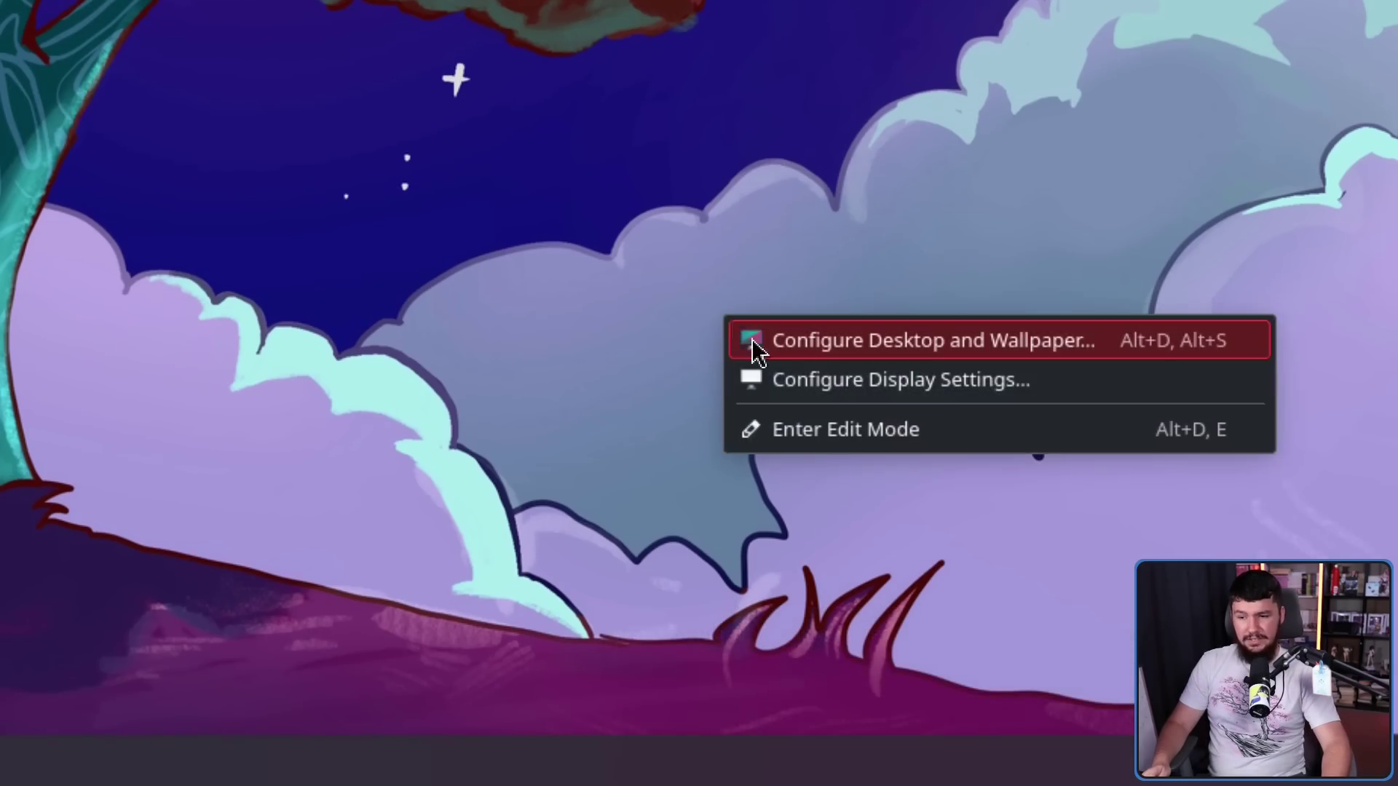
{"action": "left_click", "coordinate": [823, 488]}
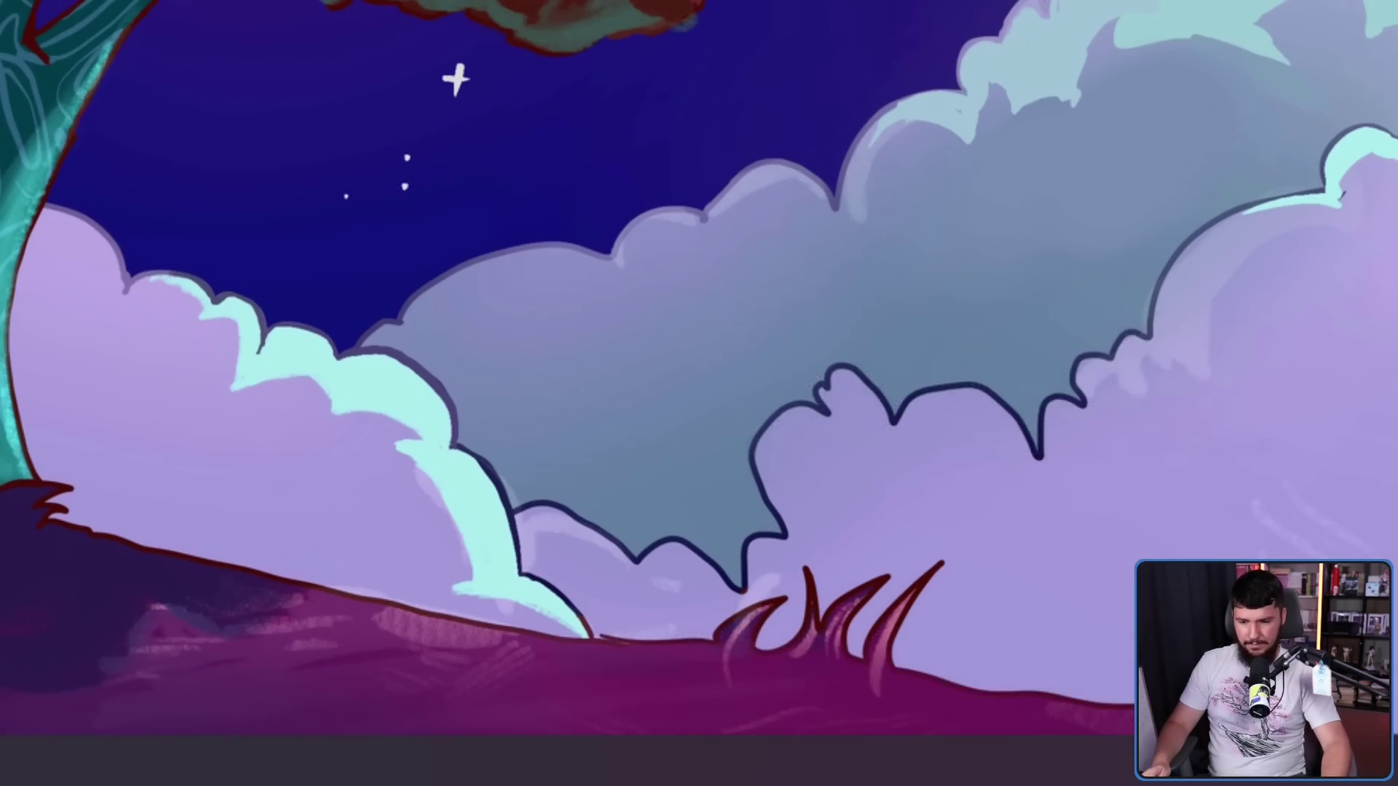
{"action": "right_click", "coordinate": [666, 296]}
{"action": "left_click", "coordinate": [793, 460]}
{"action": "right_click", "coordinate": [736, 765]}
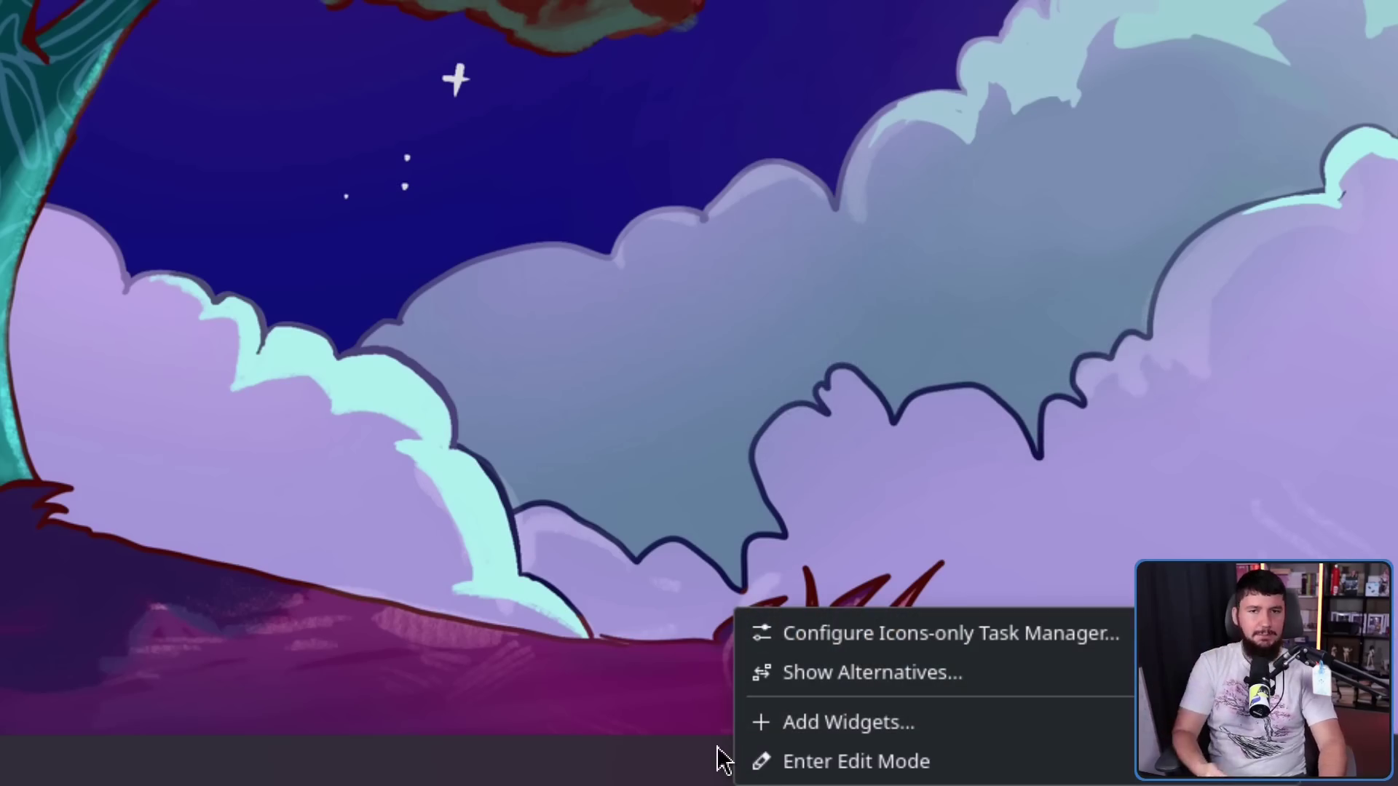
Enter desktop edit mode and briefly open then close the widget browser.
{"action": "left_click", "coordinate": [738, 467]}
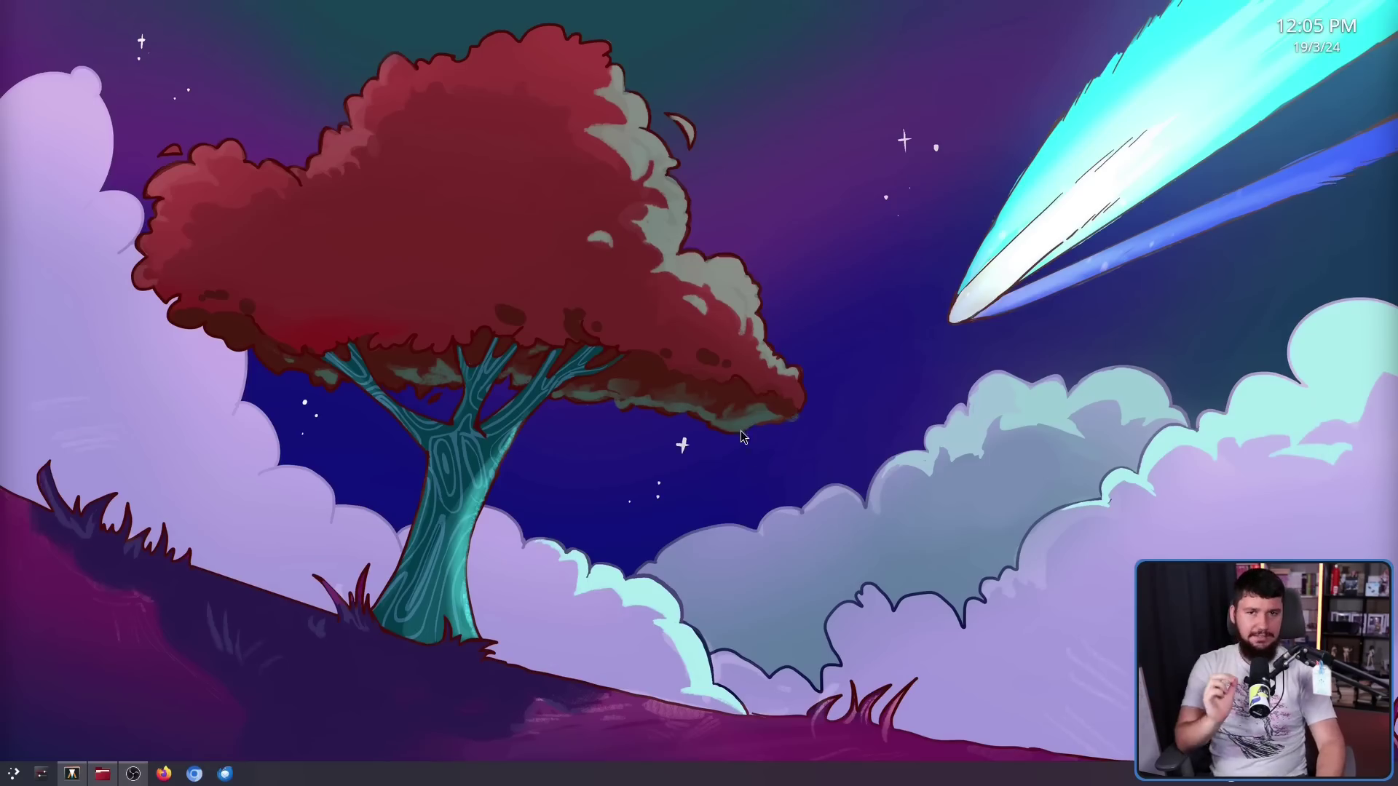
{"action": "right_click", "coordinate": [739, 395]}
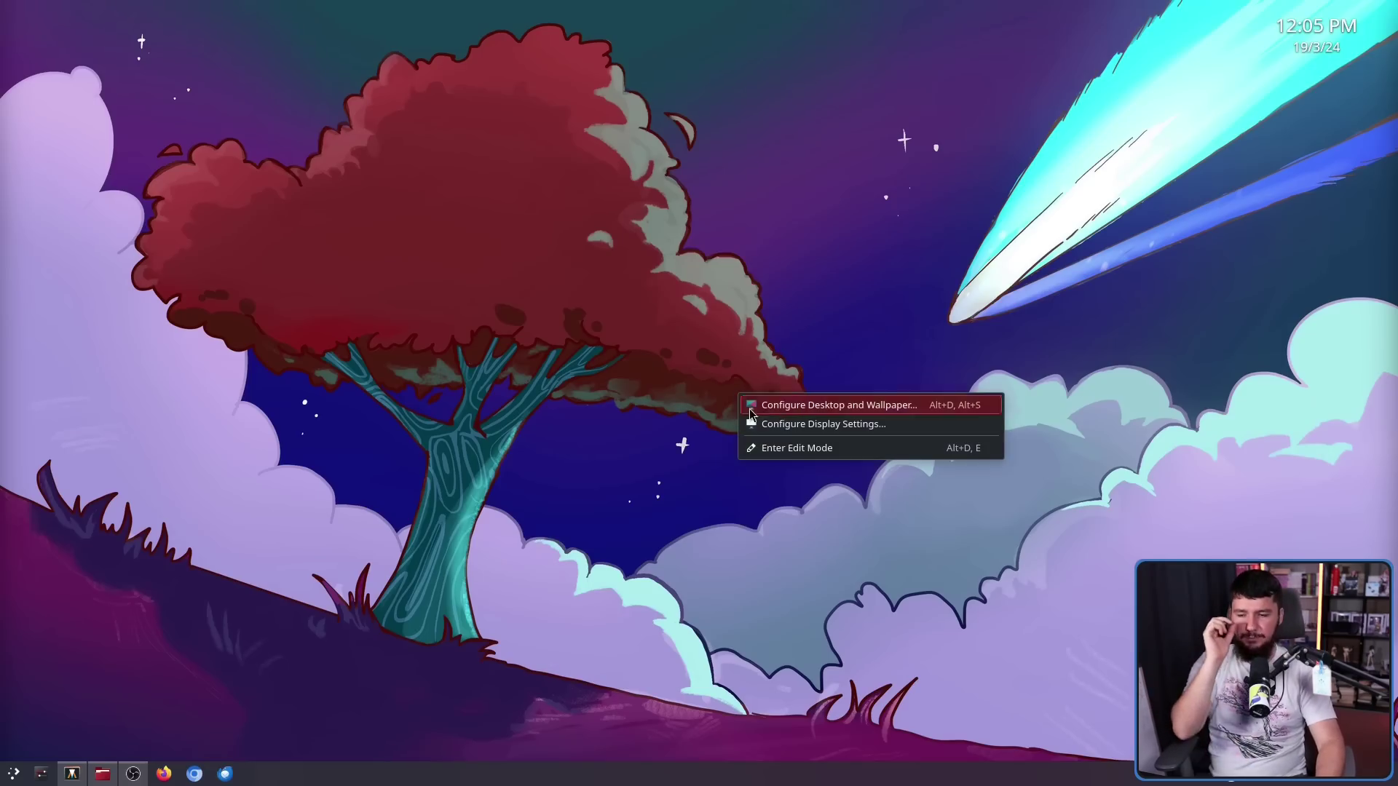
{"action": "left_click", "coordinate": [795, 448]}
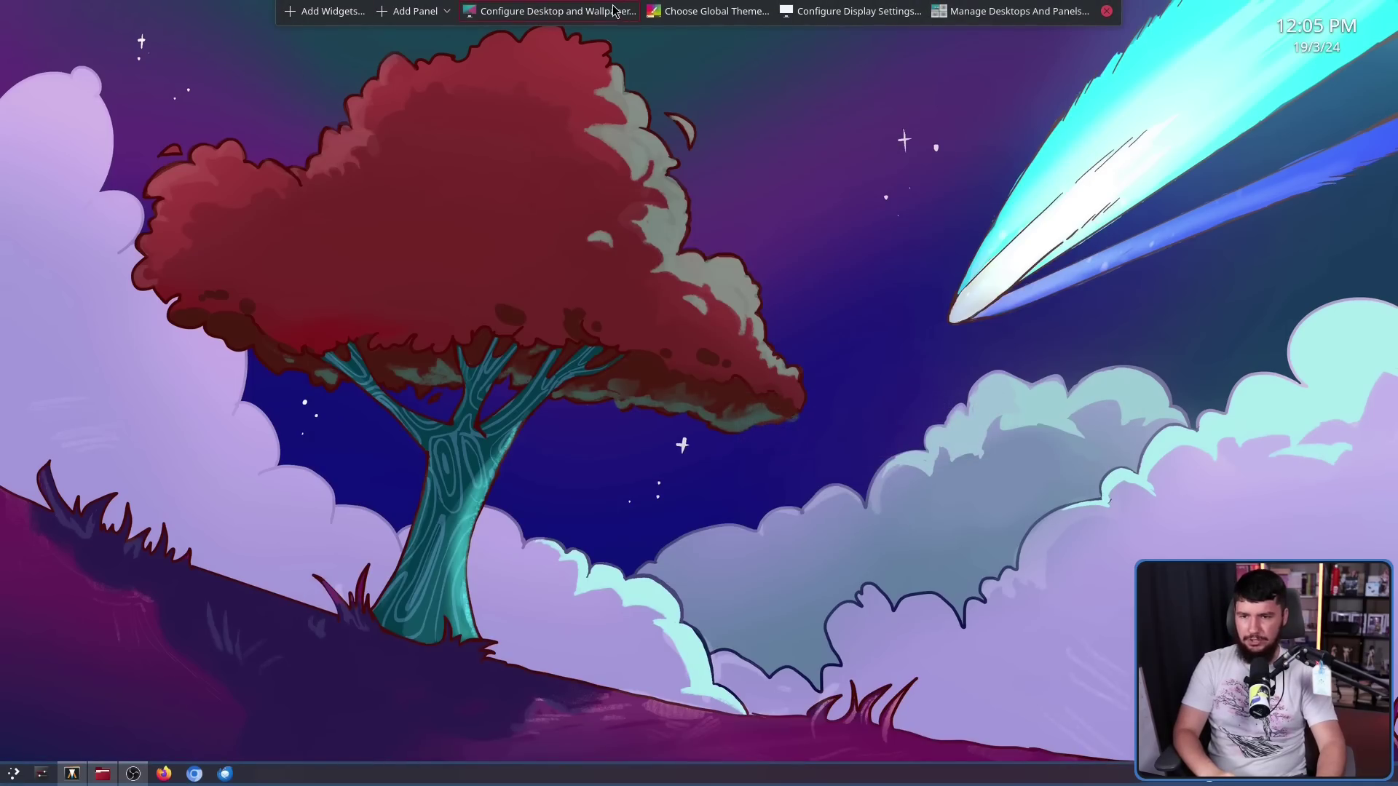
{"action": "left_click", "coordinate": [350, 11]}
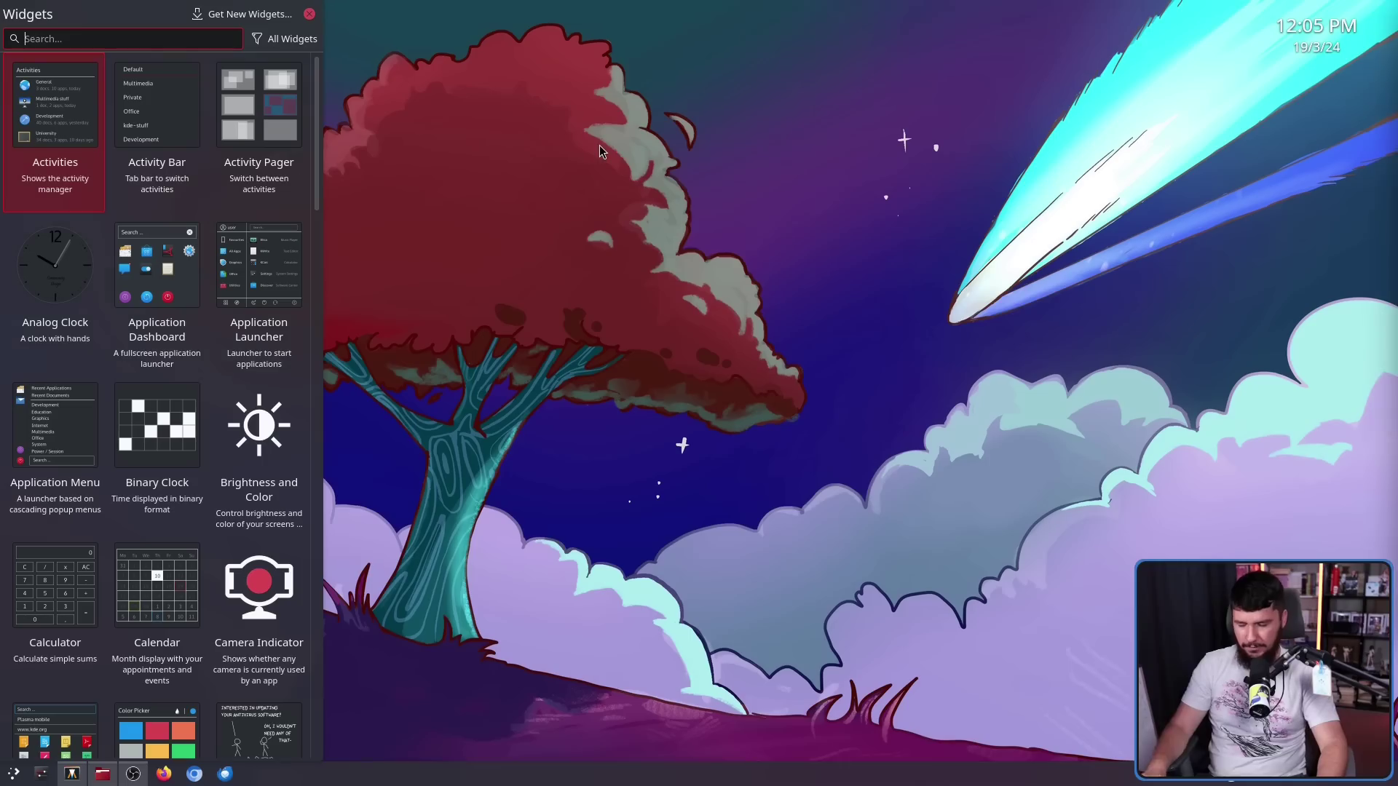
{"action": "left_click", "coordinate": [311, 15]}
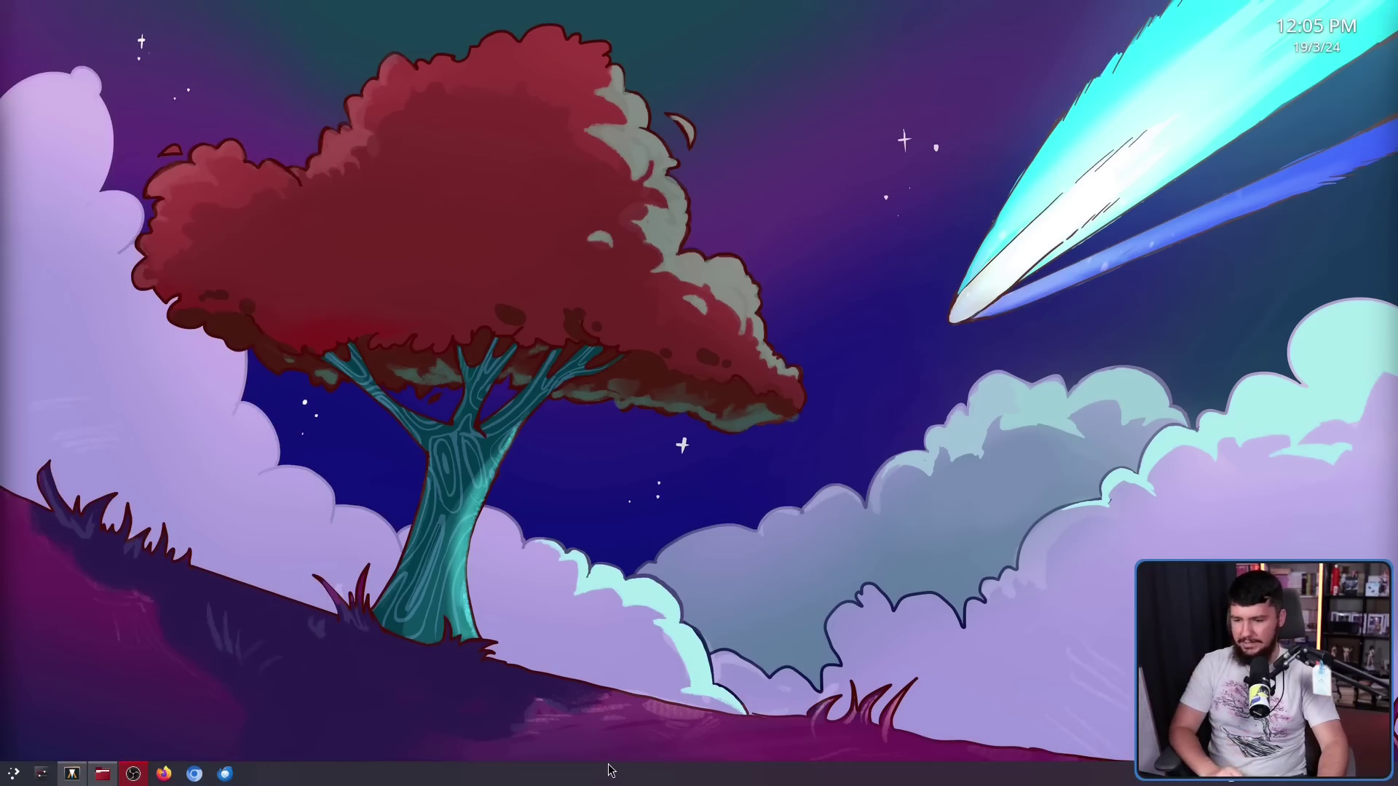
In the bottom panel's settings, keep Dodge windows visibility and toggle Floating on, then off.
{"action": "right_click", "coordinate": [610, 772]}
{"action": "left_click", "coordinate": [648, 774]}
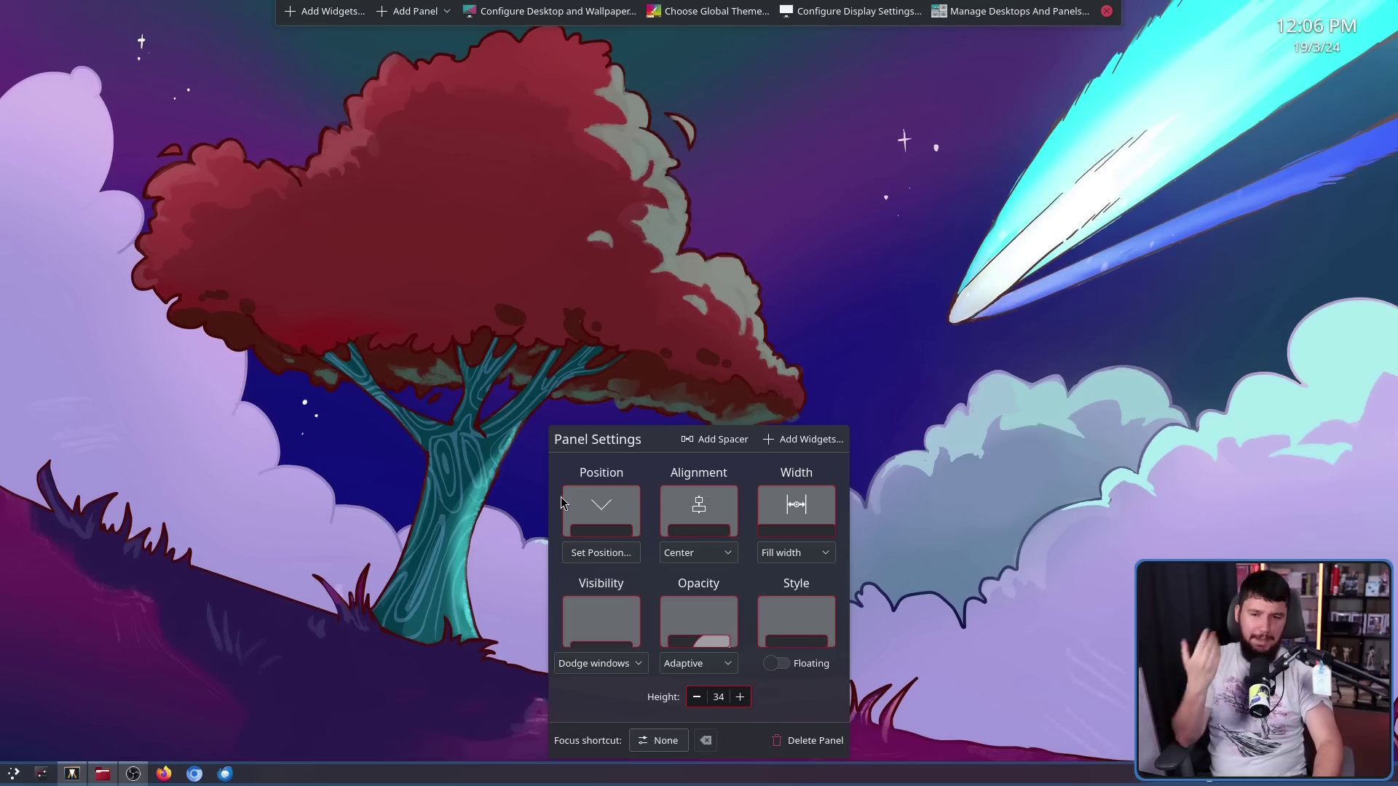
{"action": "mouse_move", "coordinate": [1294, 53]}
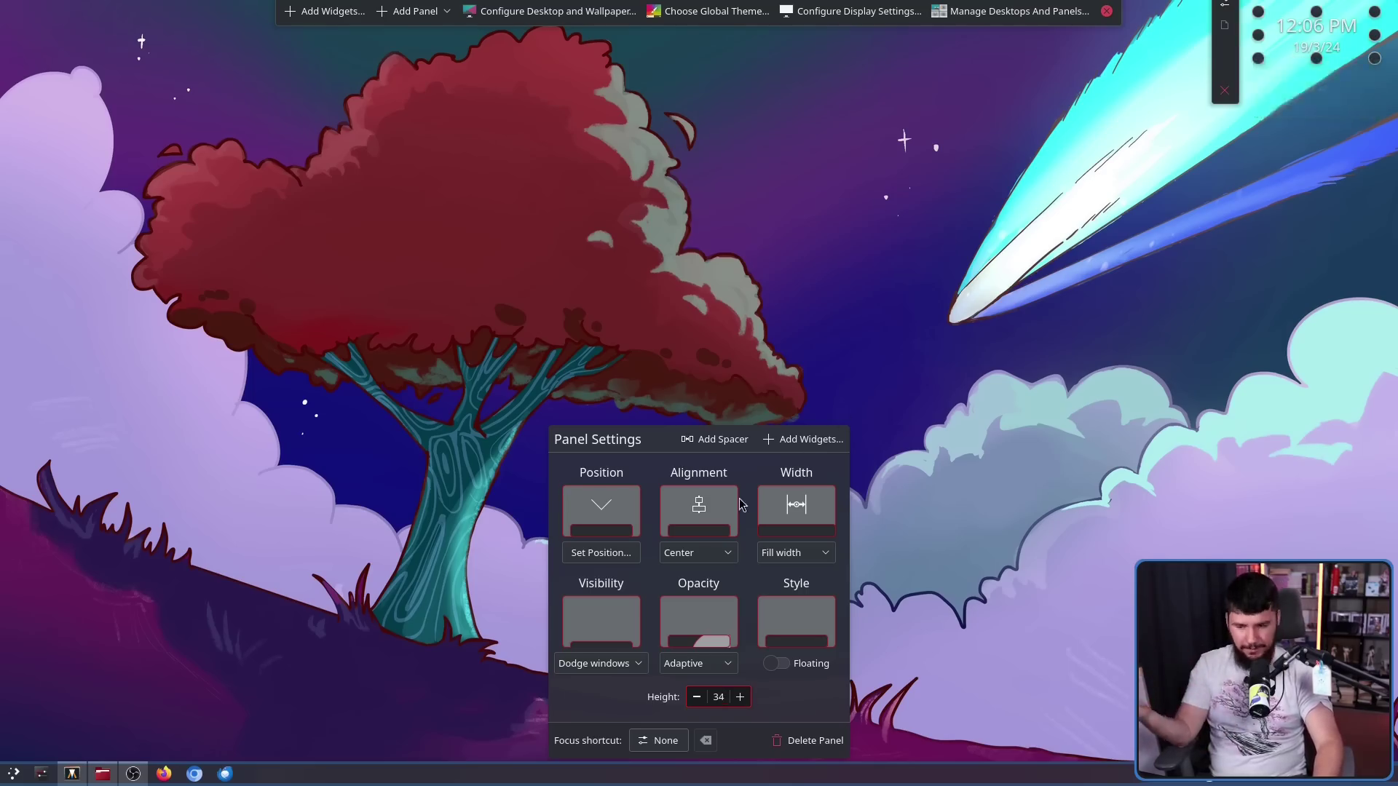
{"action": "left_click", "coordinate": [622, 665]}
{"action": "left_click", "coordinate": [631, 663]}
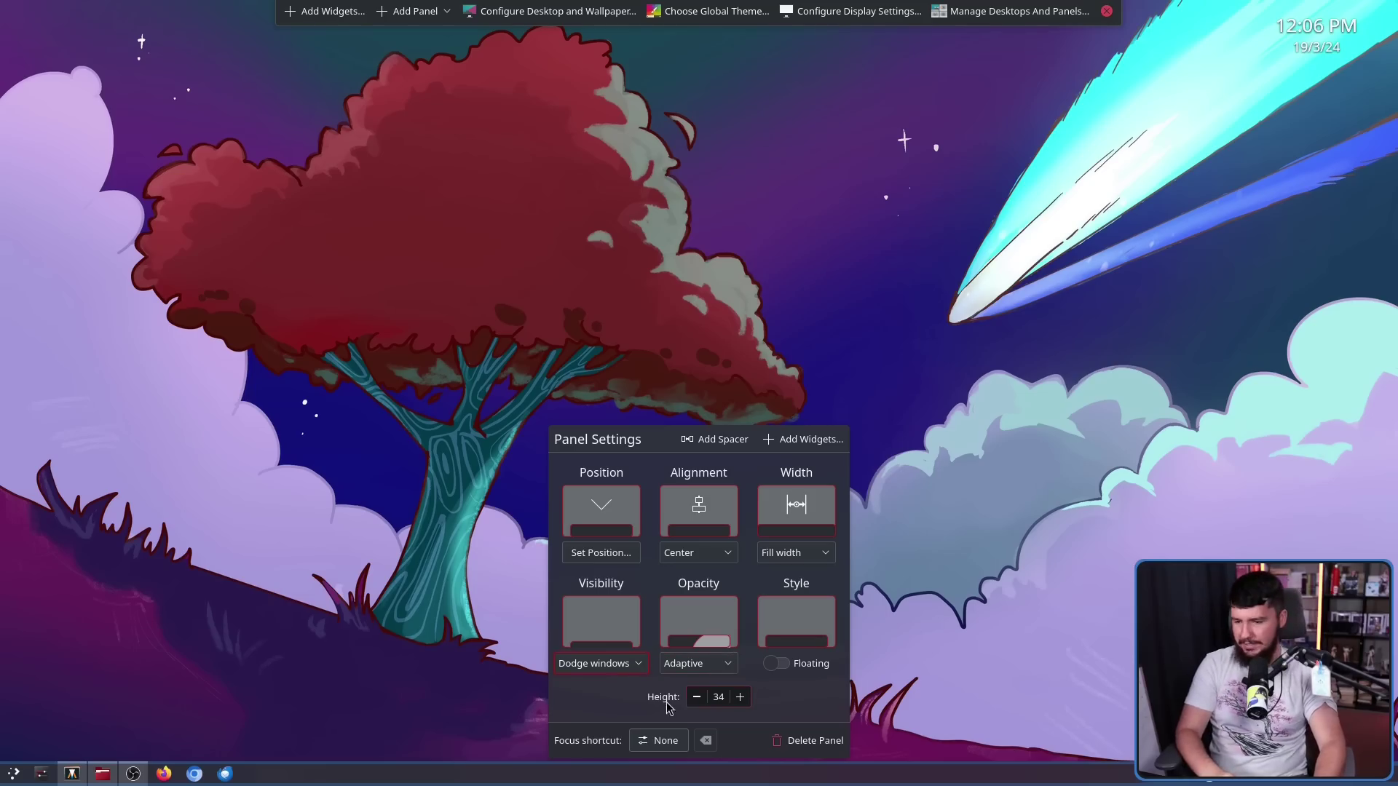
{"action": "left_click", "coordinate": [777, 665]}
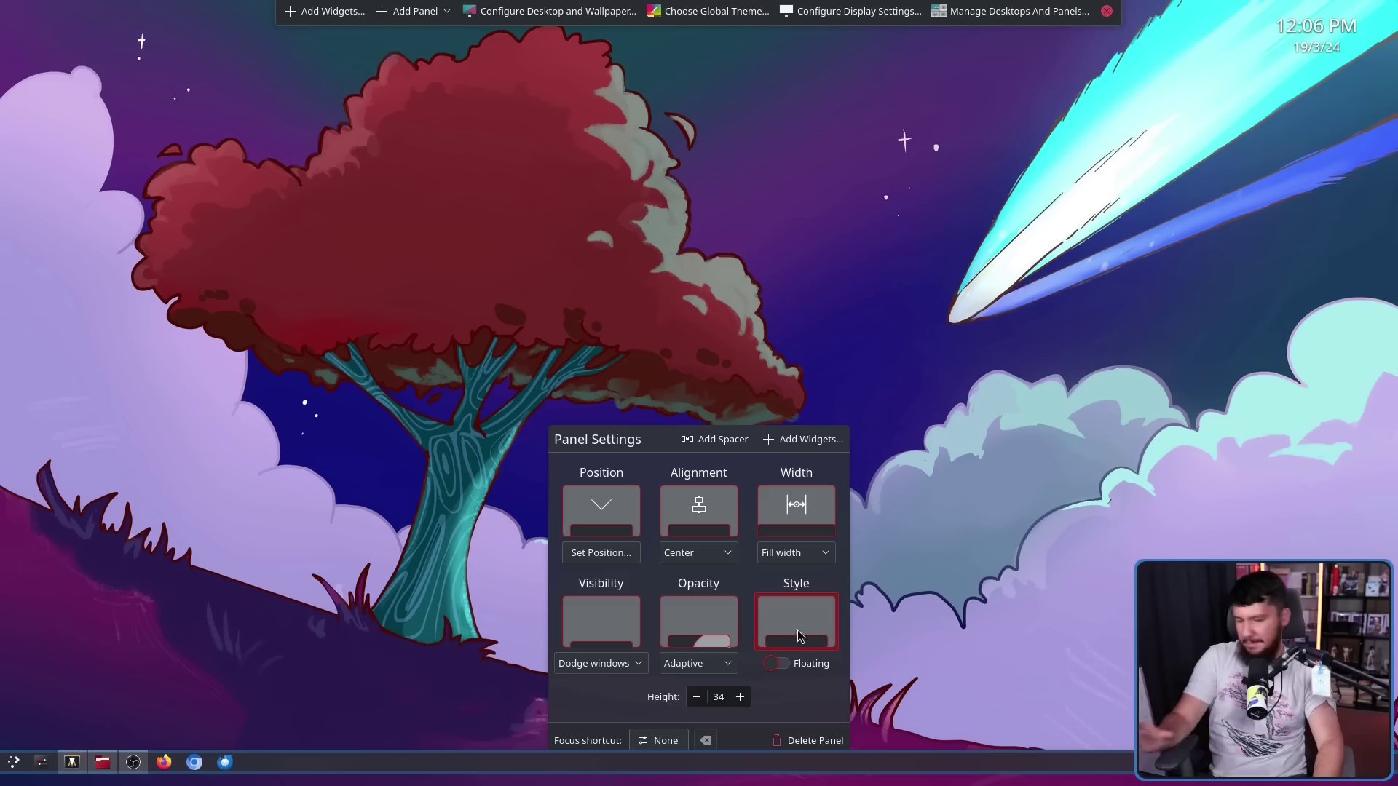
{"action": "left_click", "coordinate": [780, 665]}
{"action": "left_click", "coordinate": [784, 656]}
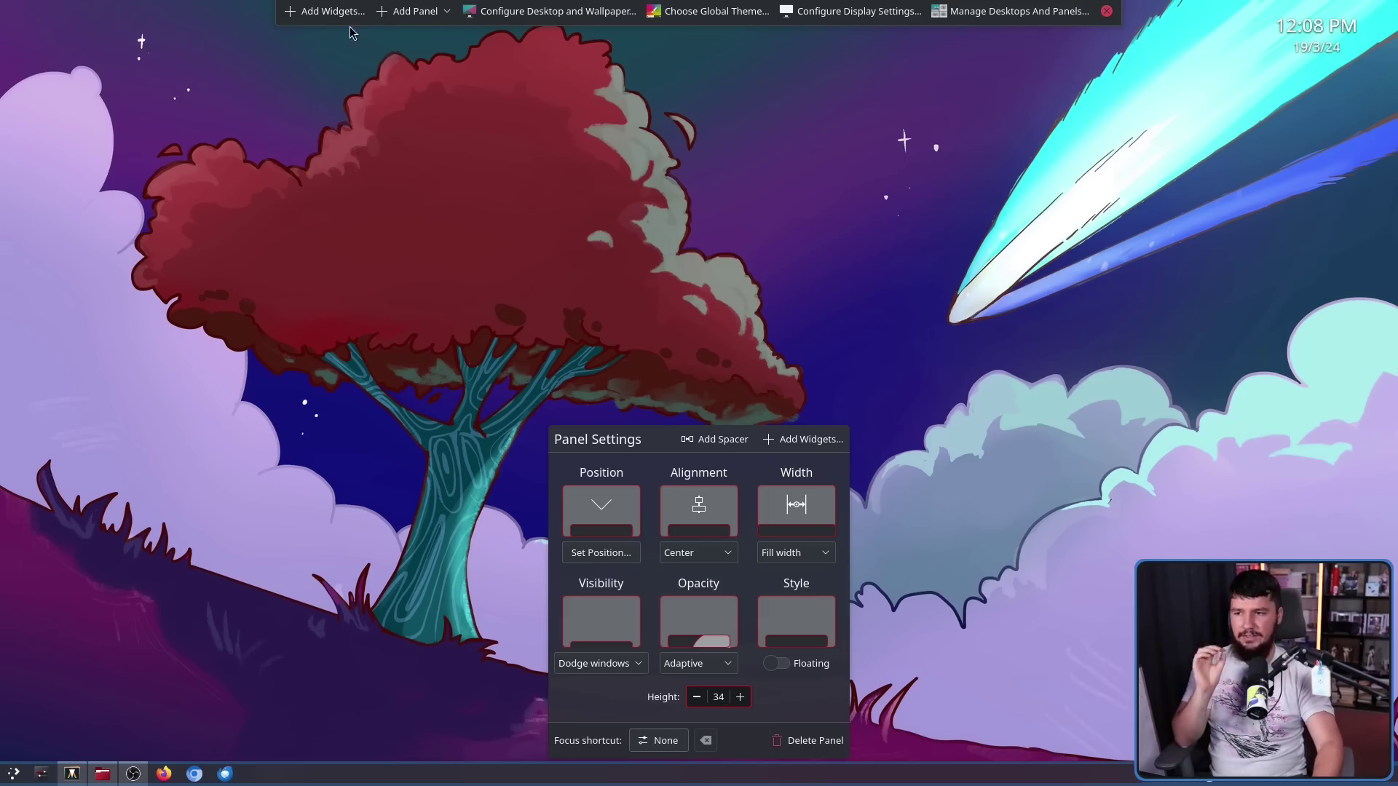
Choose Configure Panel... from the bottom panel's menu to bring up Panel Settings.
{"action": "right_click", "coordinate": [847, 773]}
{"action": "left_click", "coordinate": [914, 689]}
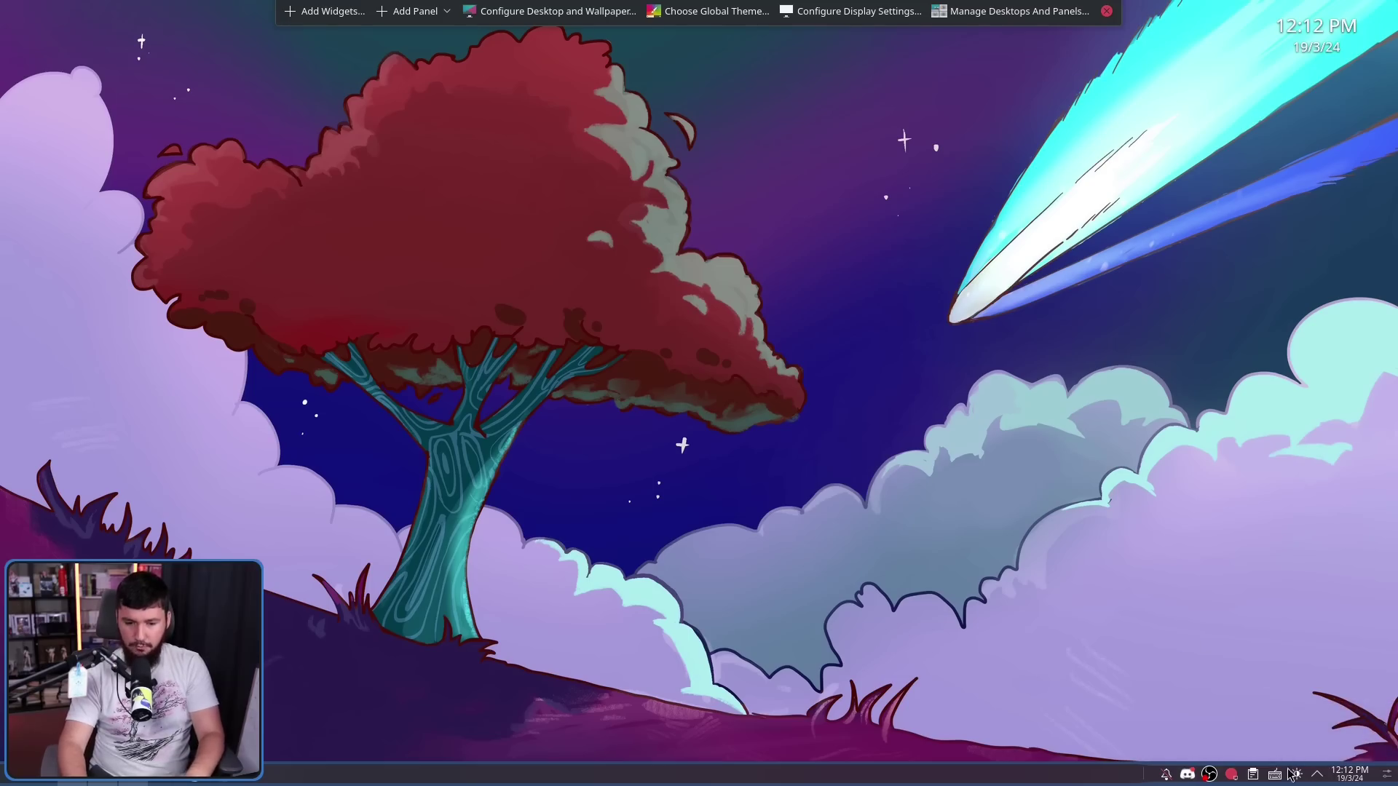
Click outside Panel Settings to dismiss it, leaving the panel docked and edit mode on.
{"action": "left_click", "coordinate": [1385, 776]}
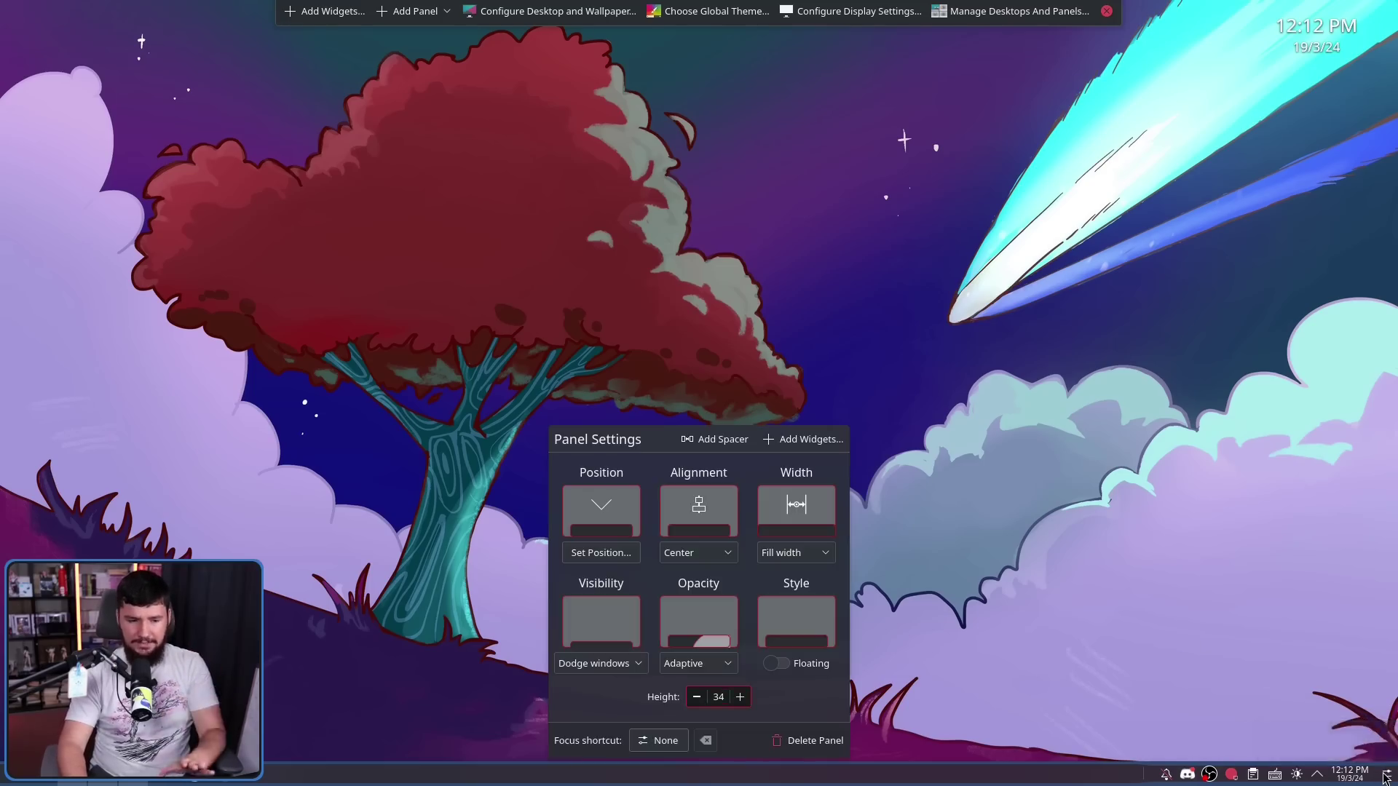
{"action": "mouse_move", "coordinate": [1350, 773]}
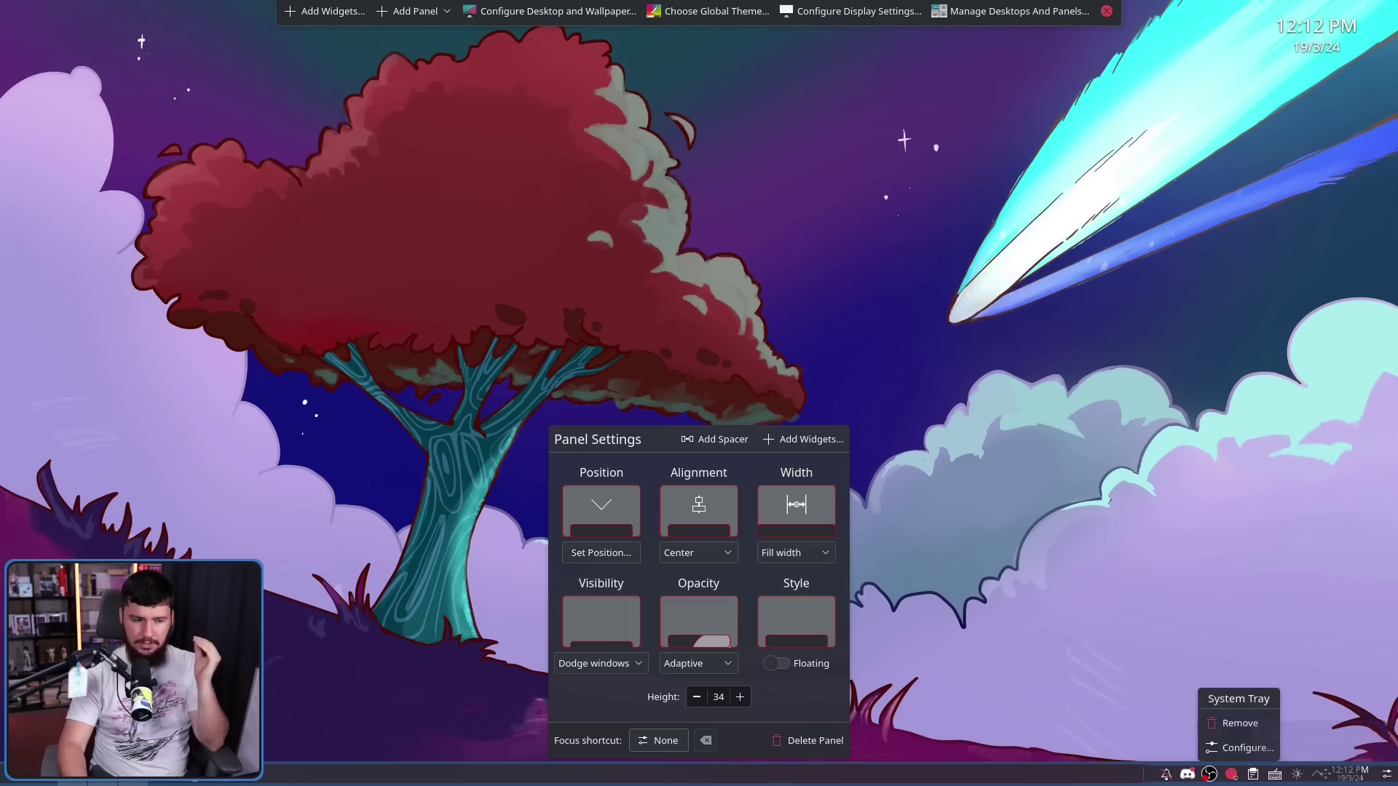
{"action": "mouse_move", "coordinate": [1154, 775]}
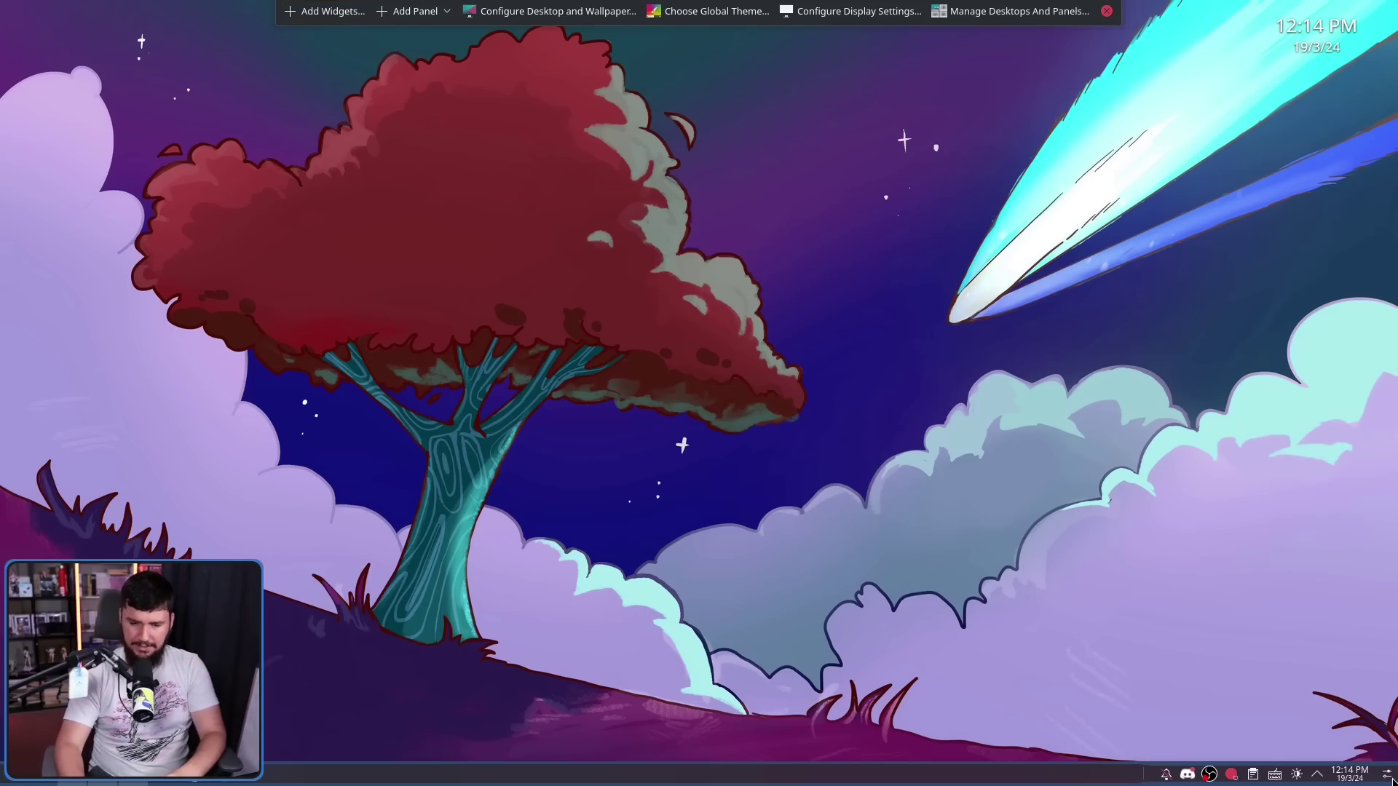
{"action": "mouse_move", "coordinate": [1389, 779]}
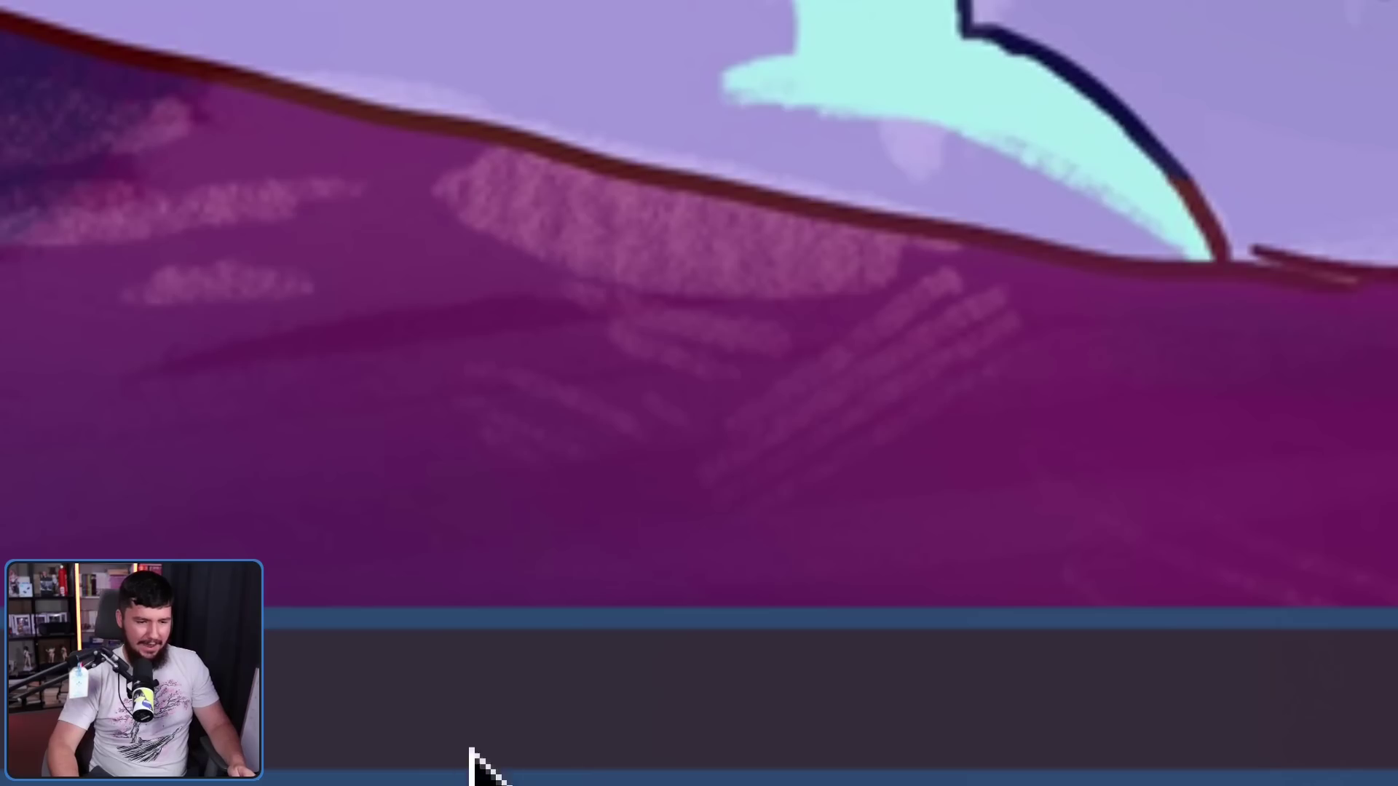
Exit edit mode from the desktop's right-click menu.
{"action": "right_click", "coordinate": [693, 658]}
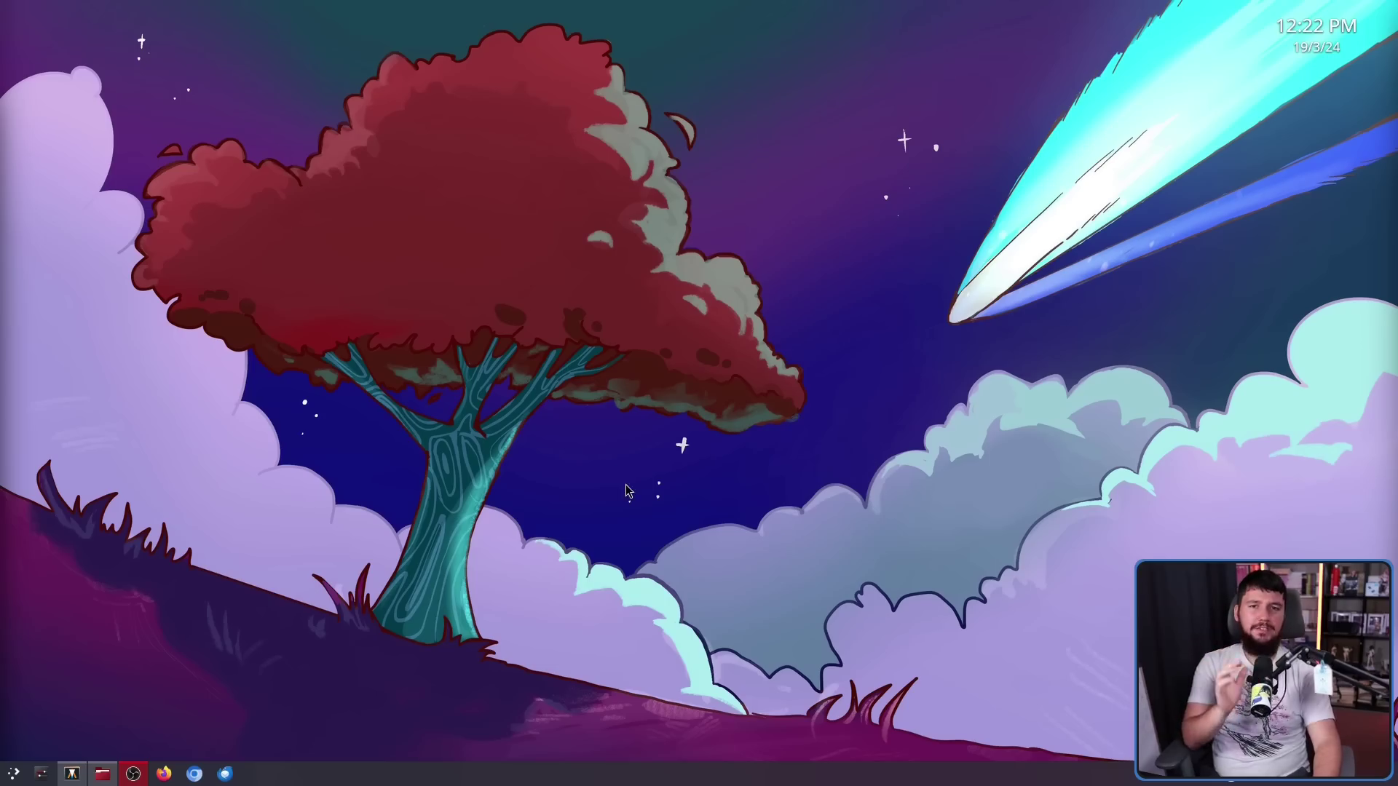
Enter desktop edit mode, review the bottom panel settings and task manager options, then close both.
{"action": "right_click", "coordinate": [852, 273]}
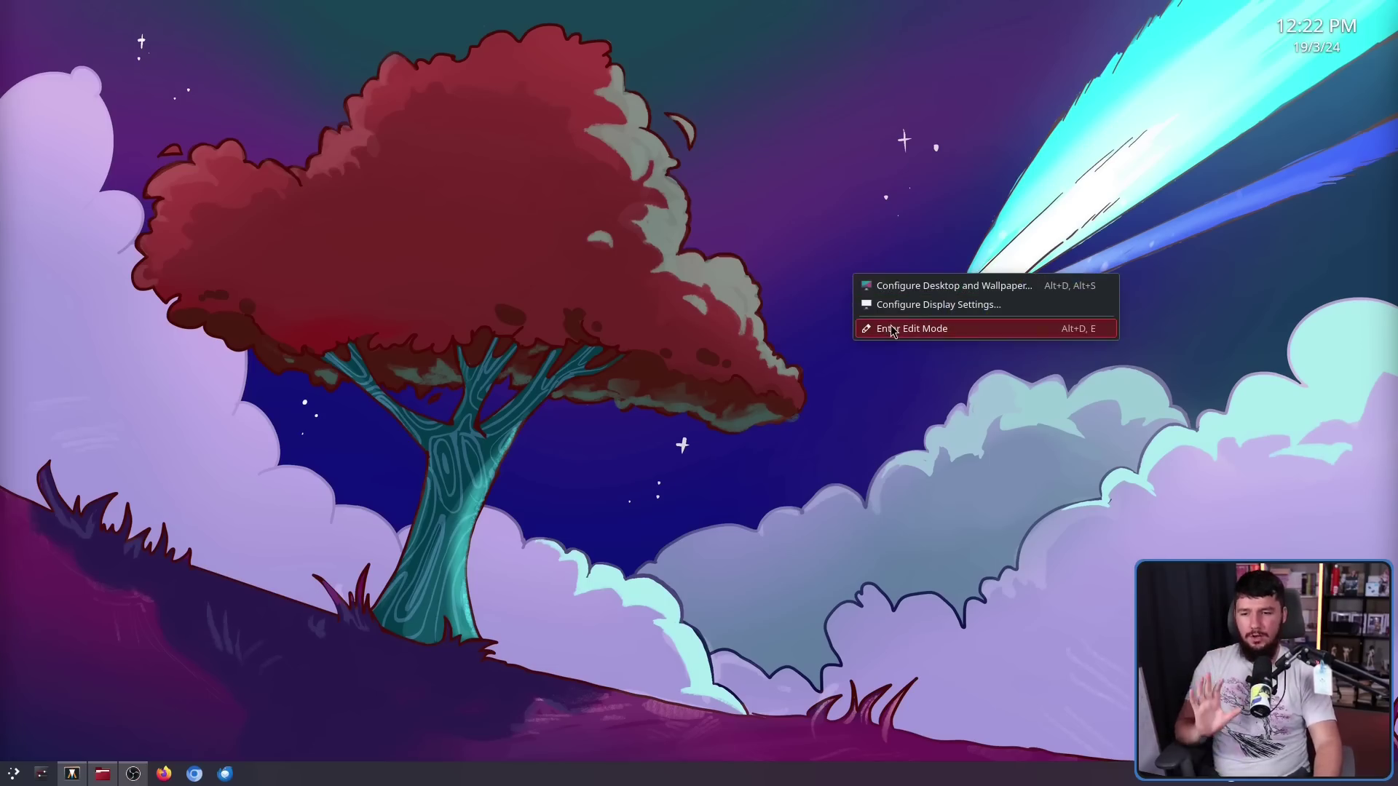
{"action": "left_click", "coordinate": [891, 315]}
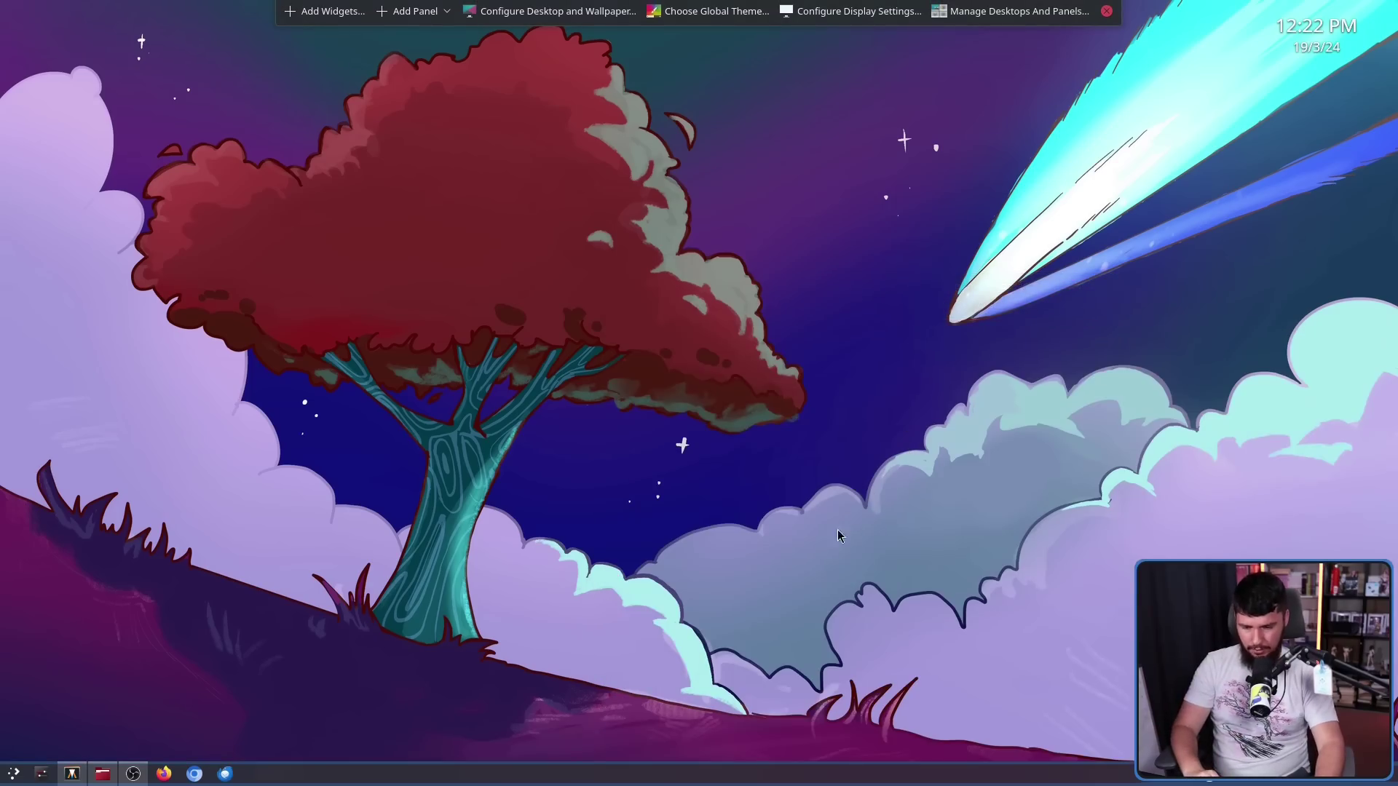
{"action": "left_click", "coordinate": [686, 781]}
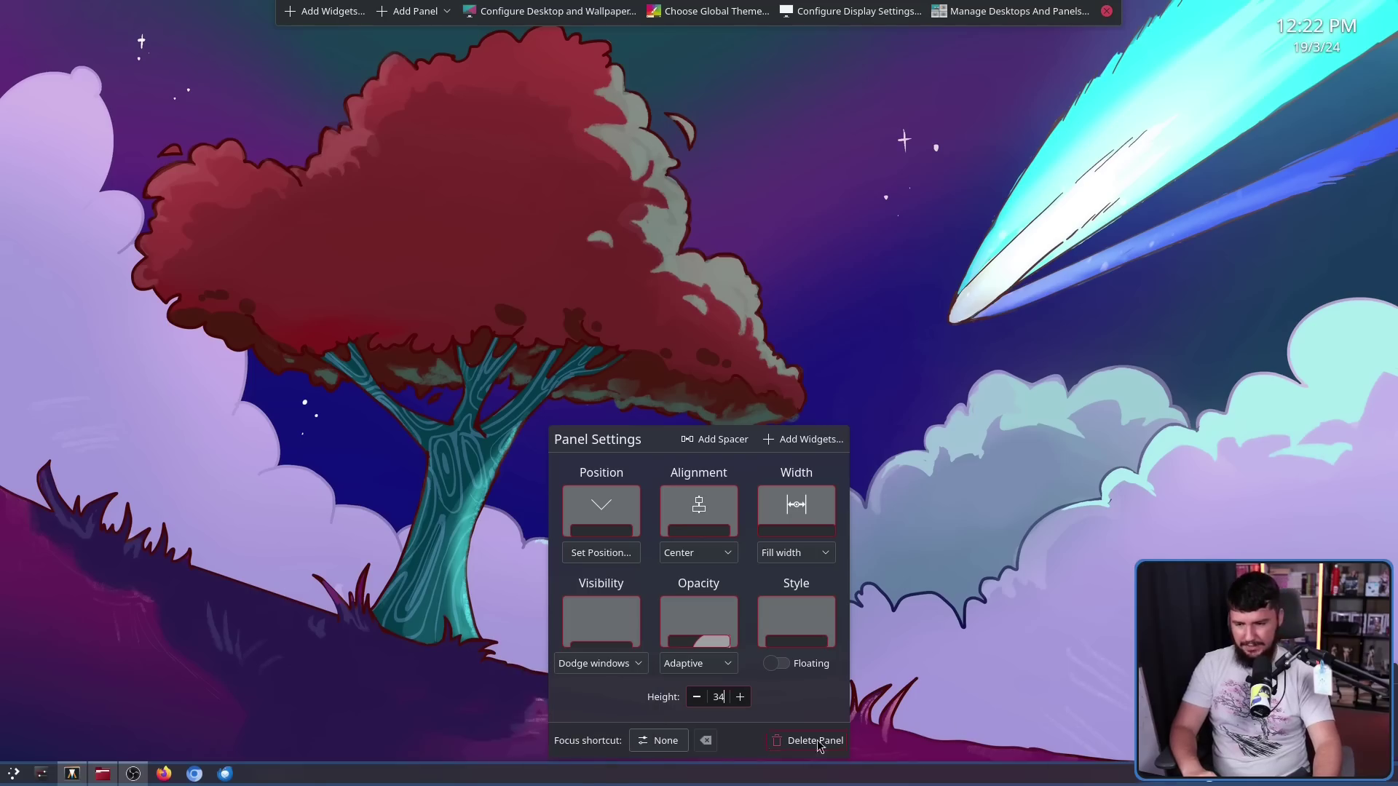
{"action": "right_click", "coordinate": [705, 773]}
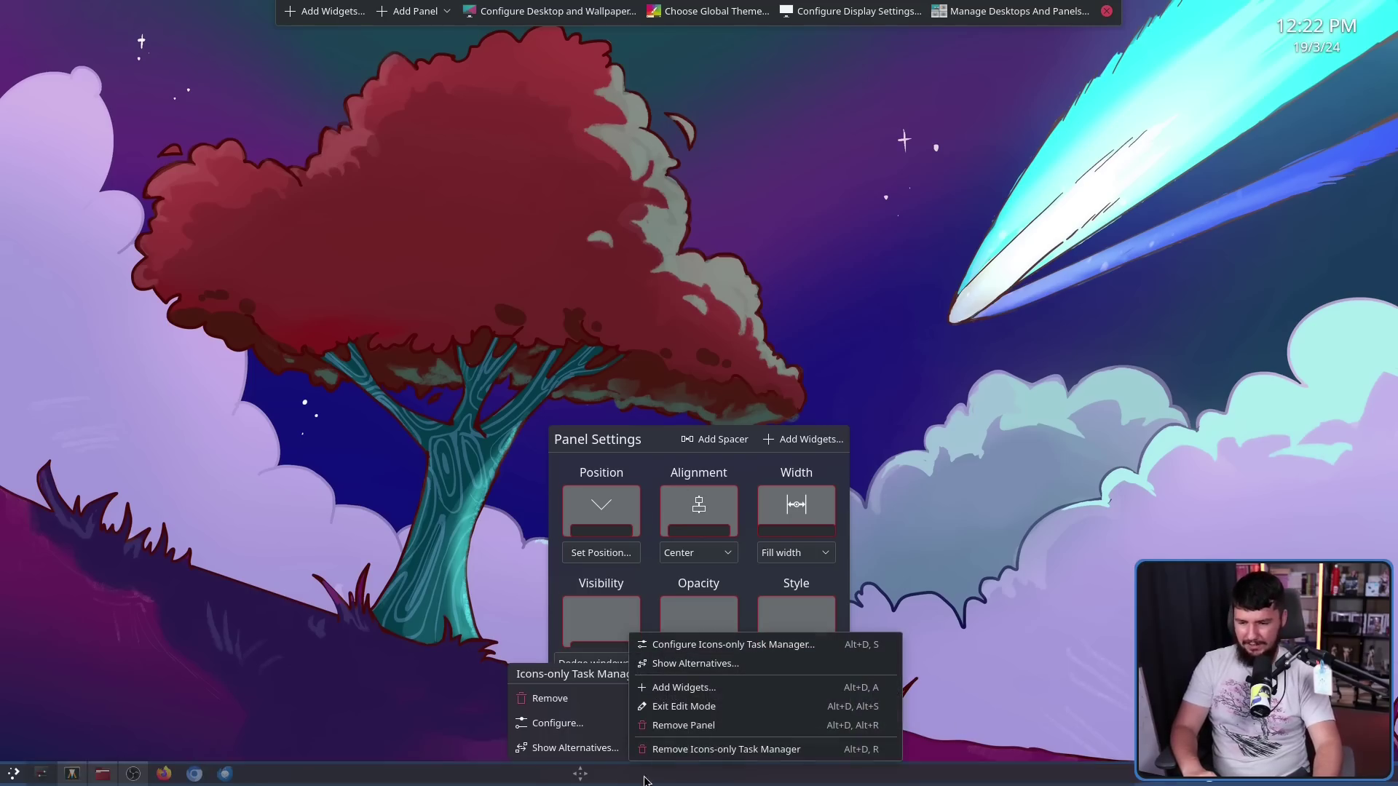
{"action": "left_click", "coordinate": [997, 605]}
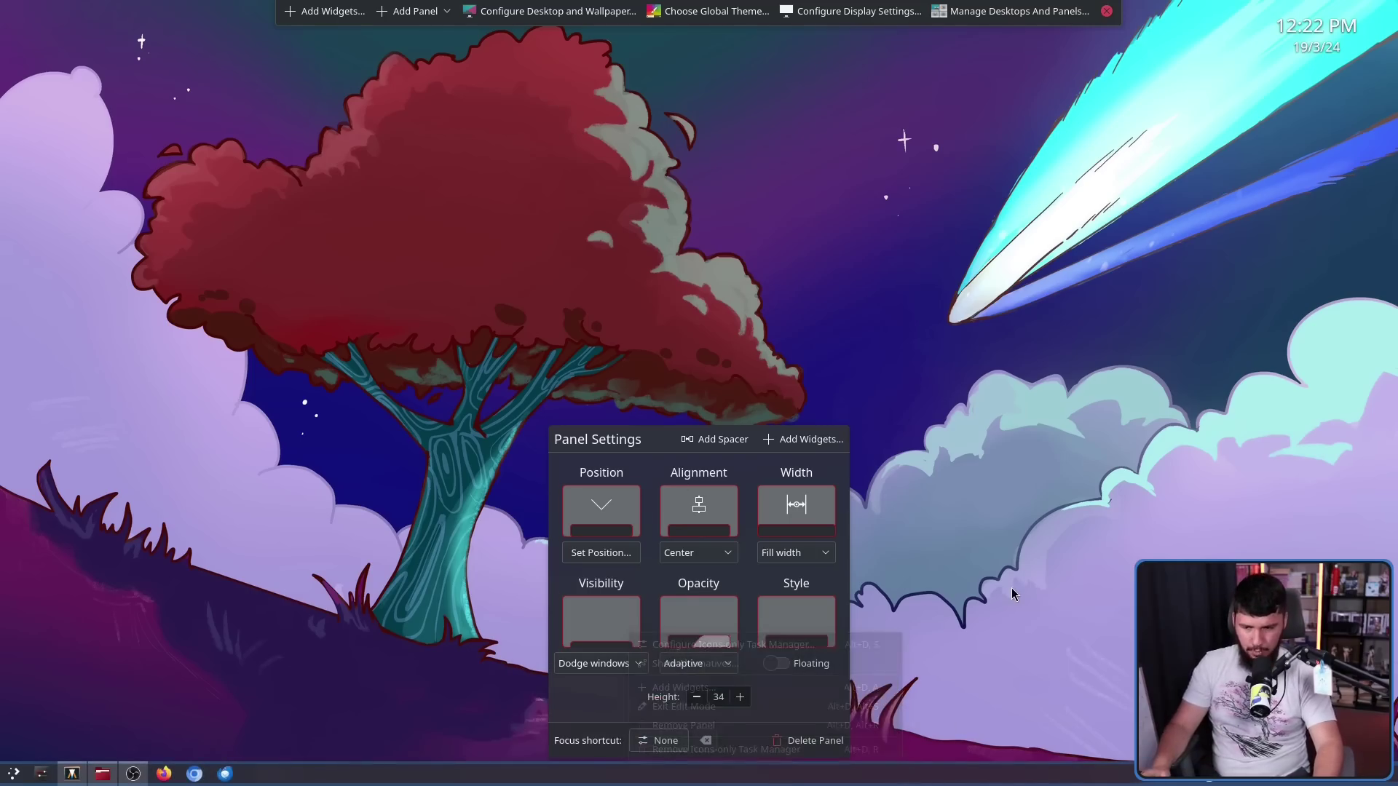
{"action": "left_click", "coordinate": [915, 566]}
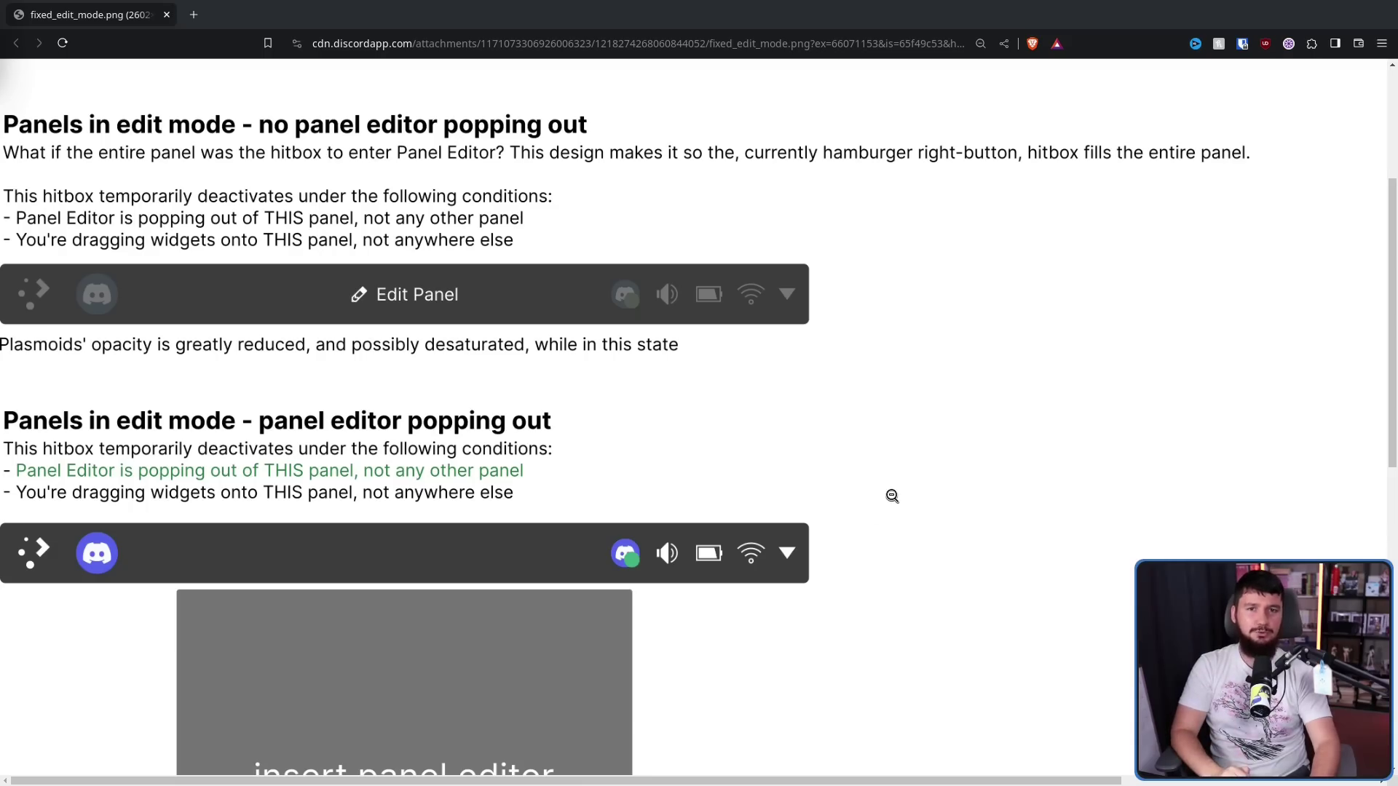
Autoscroll down the fixed_edit_mode.png mockup to the panel editor popping-out design.
{"action": "scroll", "coordinate": [777, 446], "scroll_direction": "up", "scroll_amount": 4}
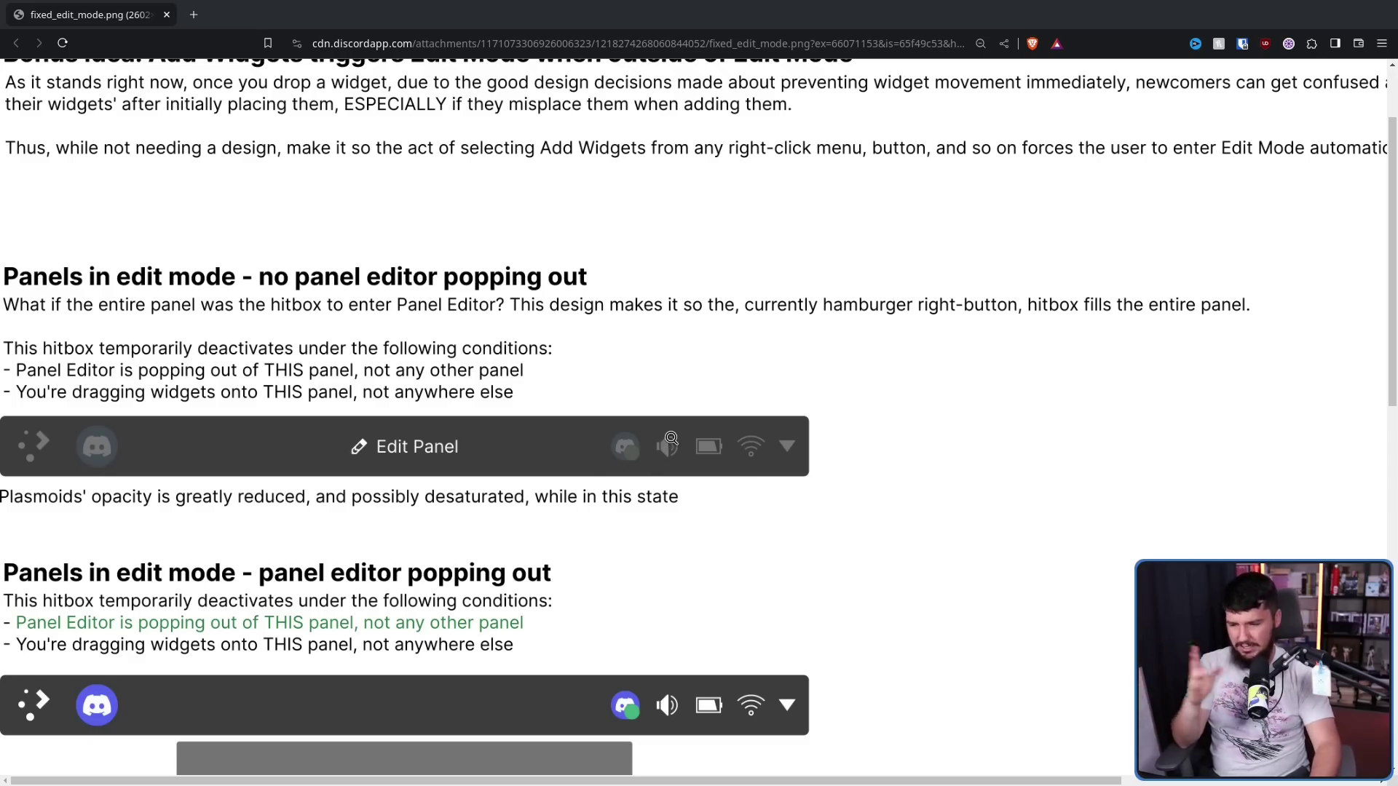
{"action": "middle_click", "coordinate": [550, 435]}
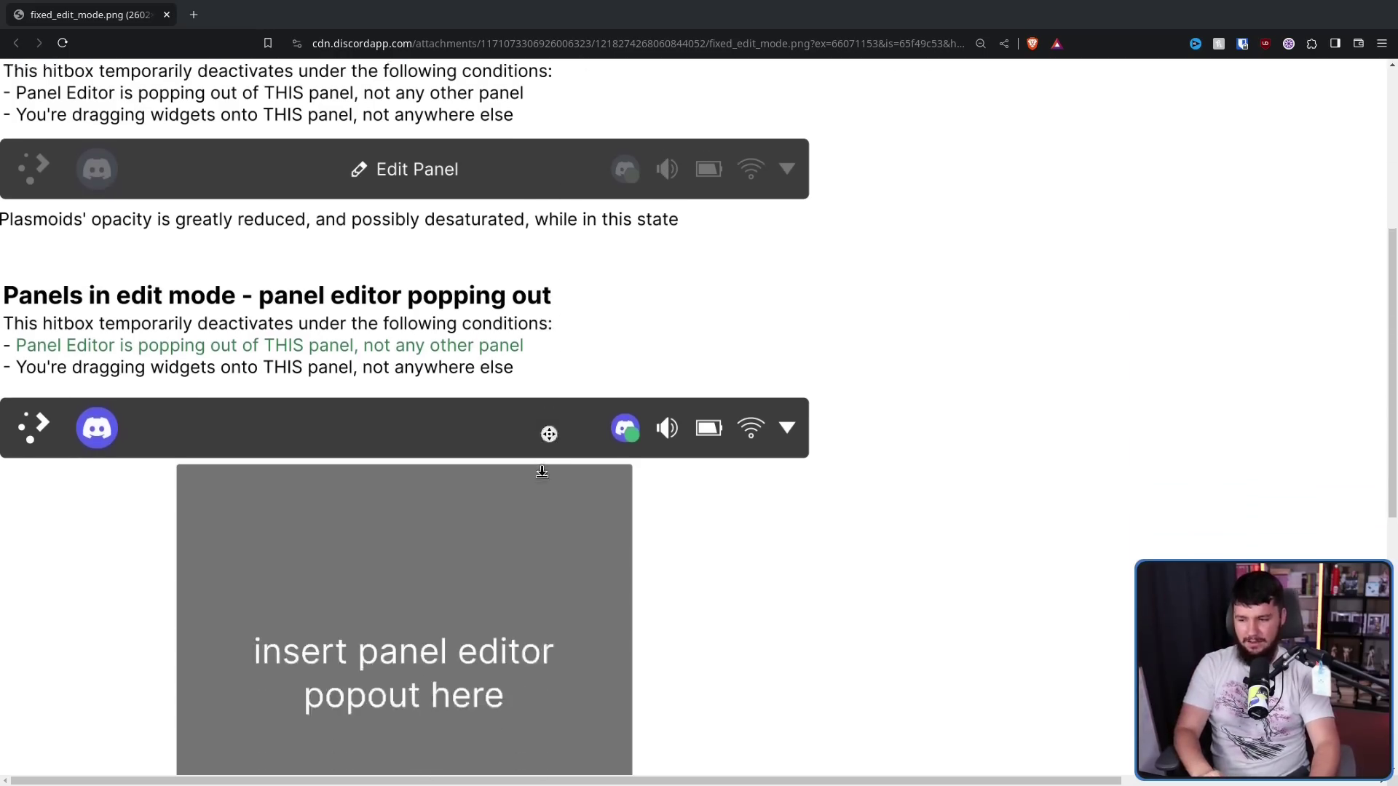
{"action": "middle_click", "coordinate": [545, 470]}
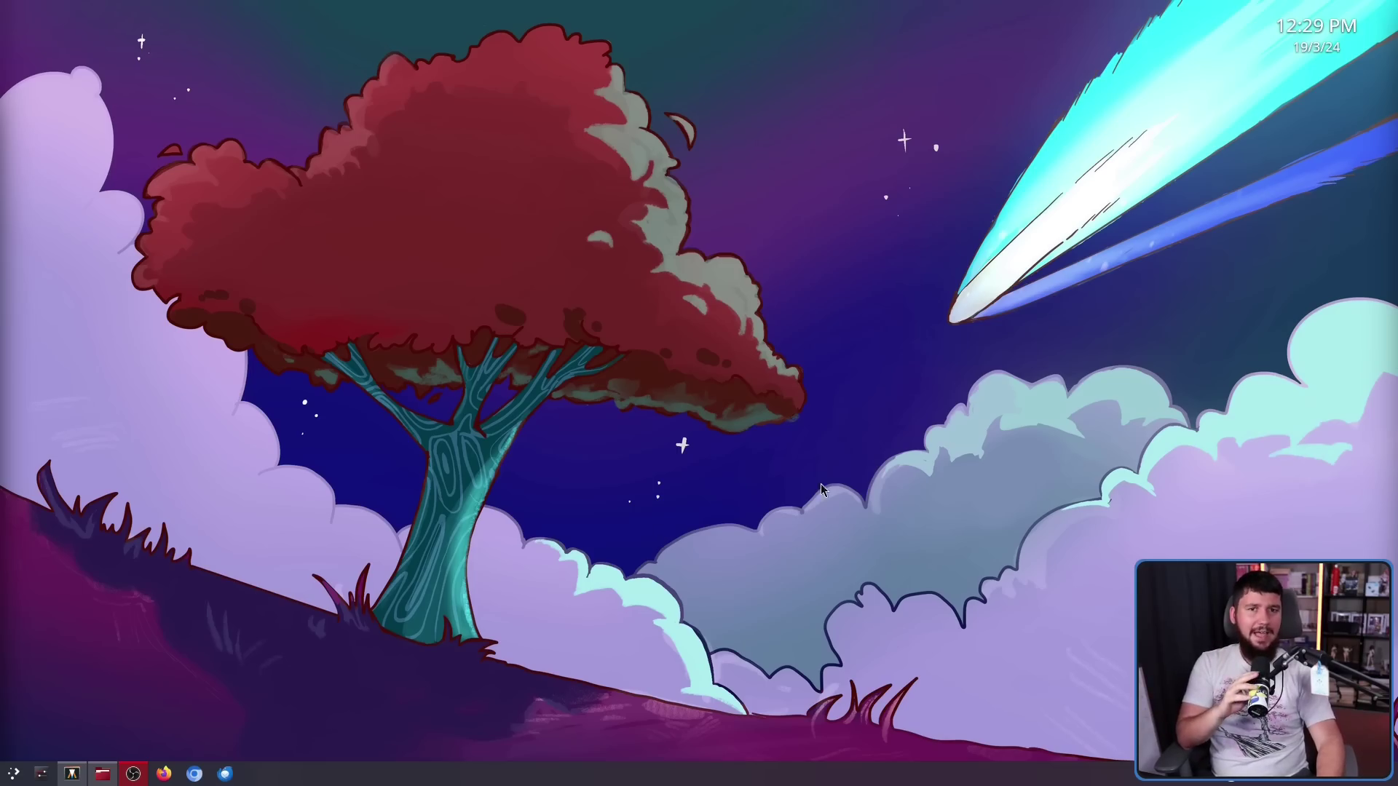
Enter desktop edit mode and drag the Digital Clock widget to the upper middle.
{"action": "right_click", "coordinate": [906, 395]}
{"action": "left_click", "coordinate": [951, 448]}
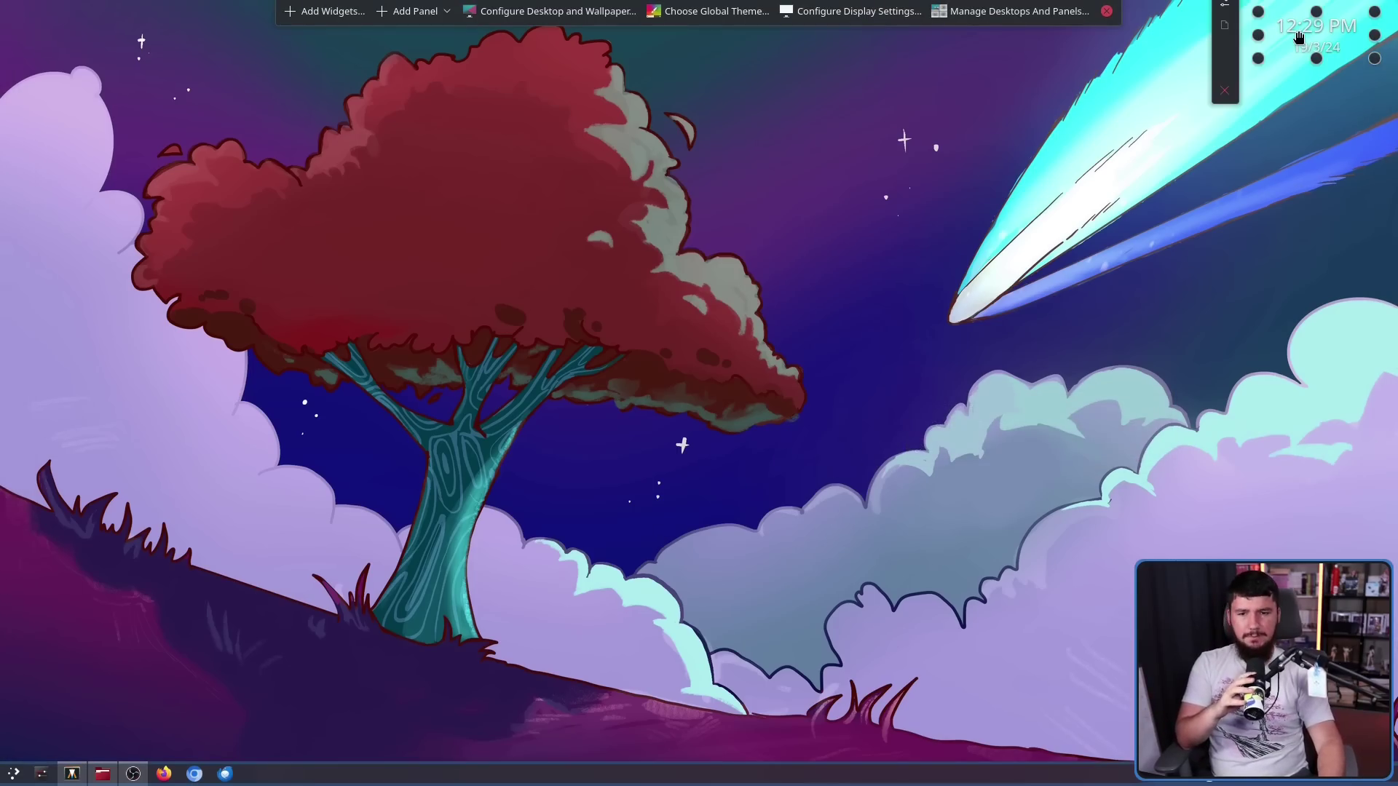
{"action": "left_click_drag", "start_coordinate": [1301, 35], "coordinate": [894, 162]}
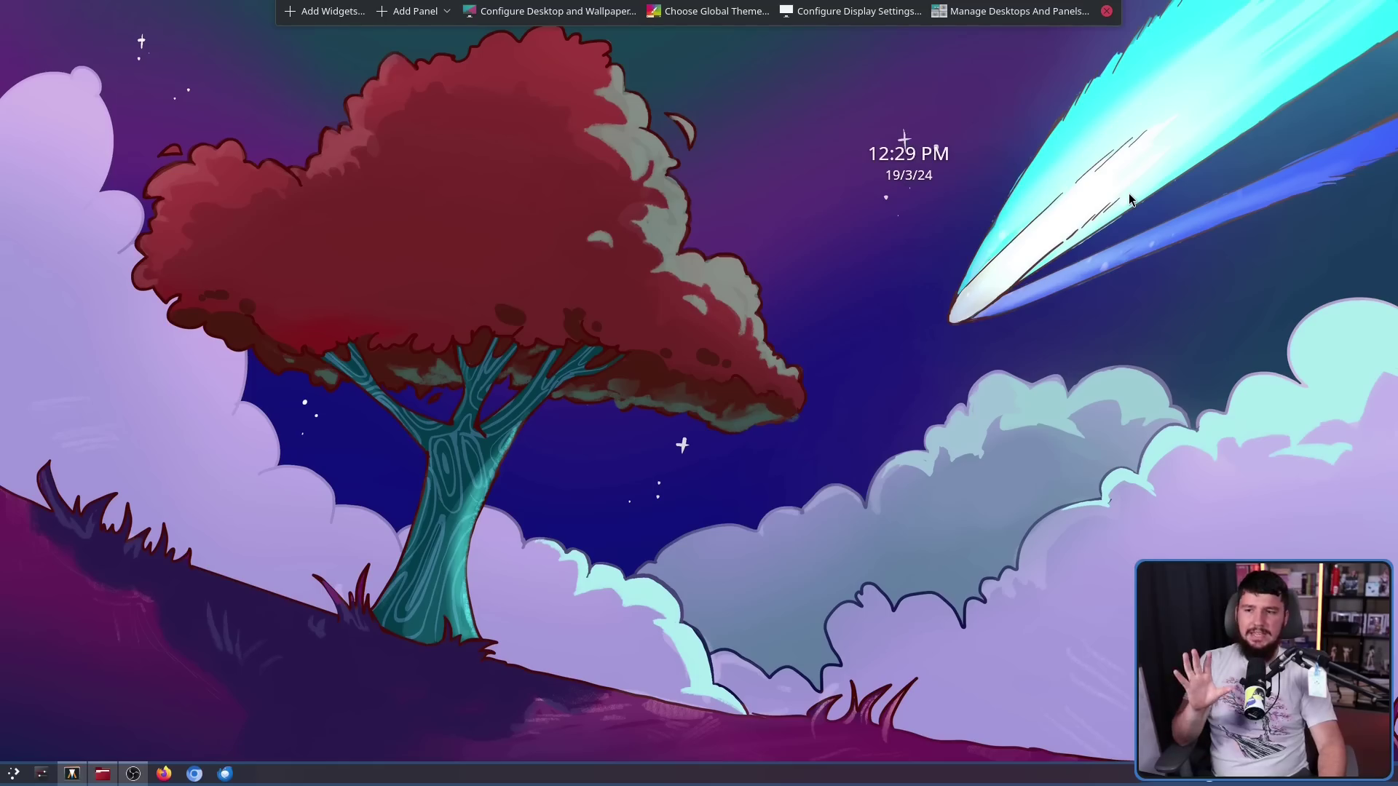
Nudge the clock widget, return it to the top-right corner, and open the widgets list.
{"action": "mouse_move", "coordinate": [922, 153]}
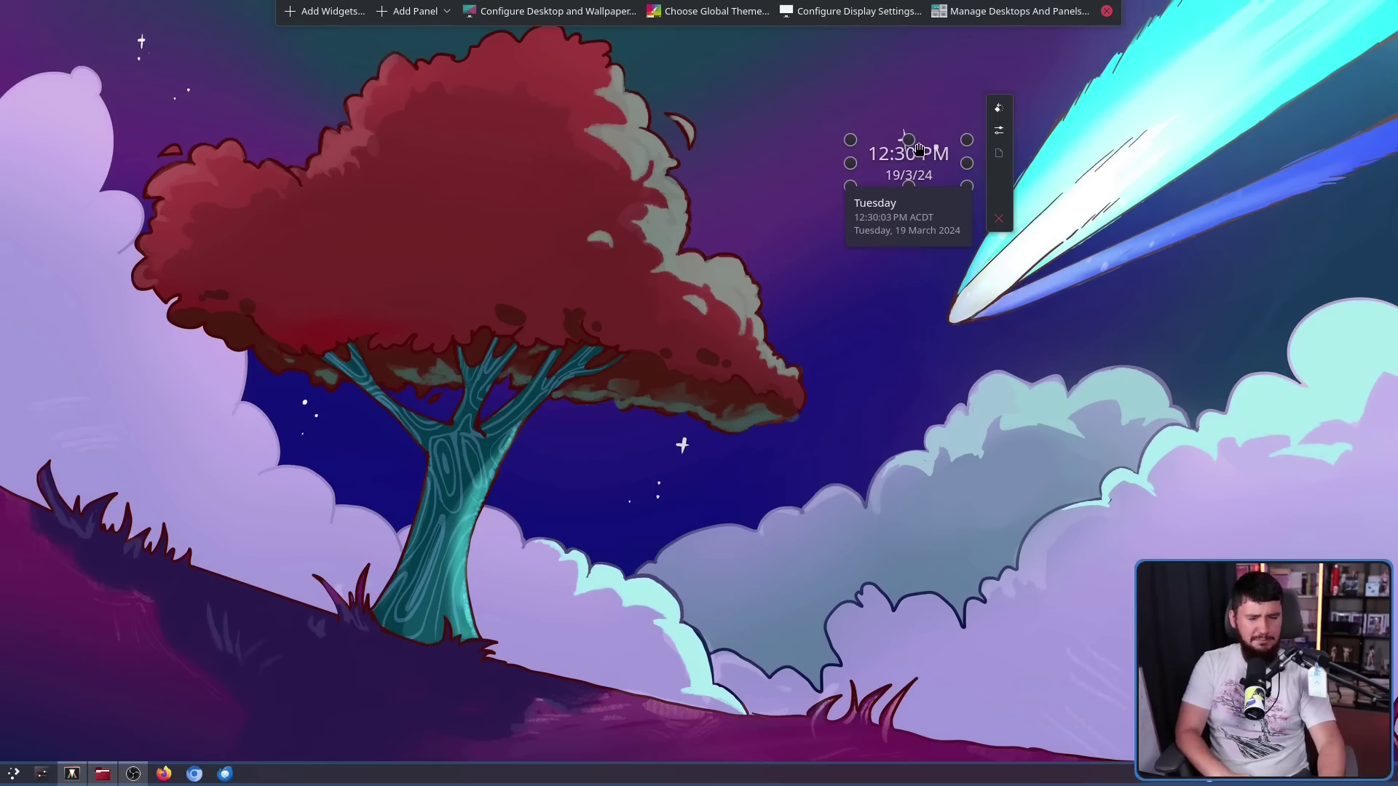
{"action": "left_click_drag", "start_coordinate": [928, 175], "coordinate": [948, 150]}
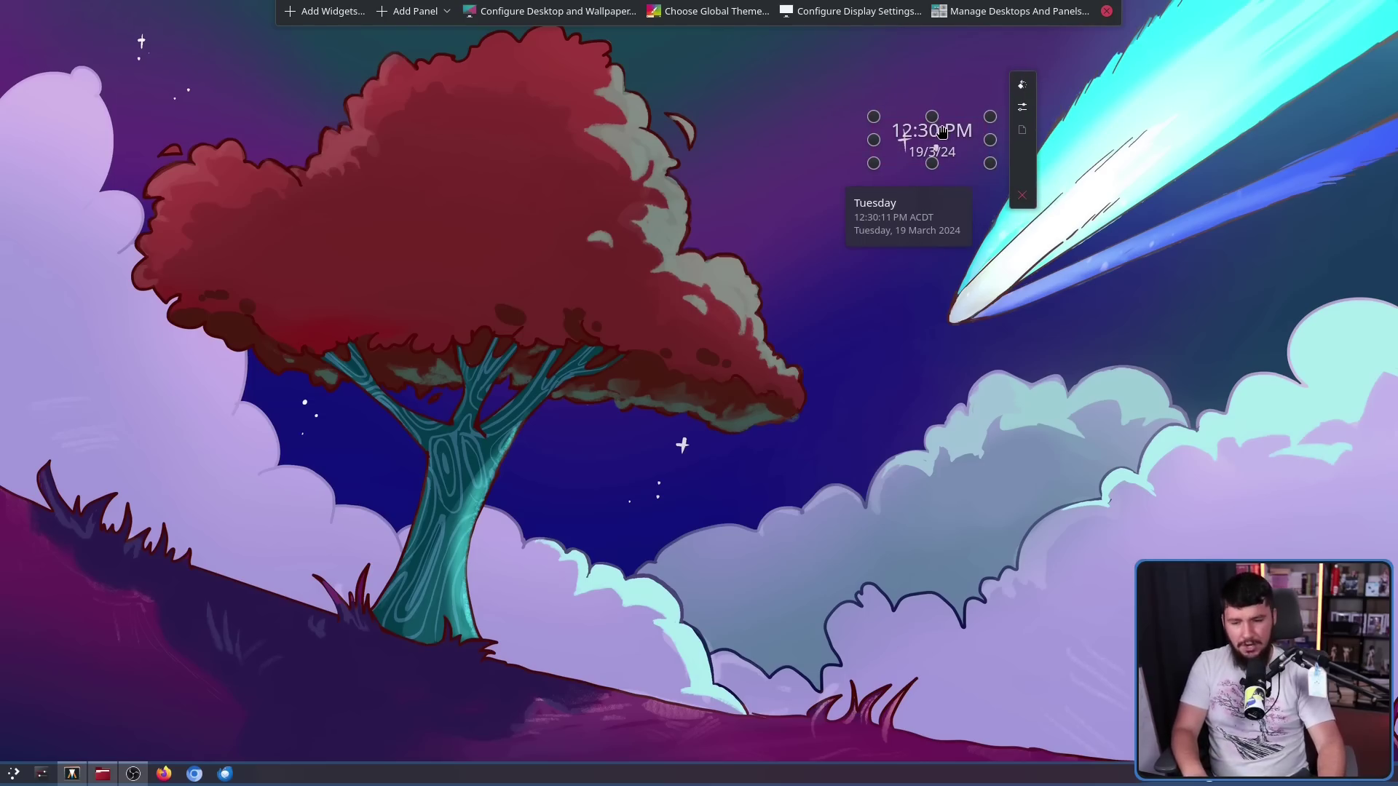
{"action": "left_click_drag", "start_coordinate": [941, 131], "coordinate": [1347, 39]}
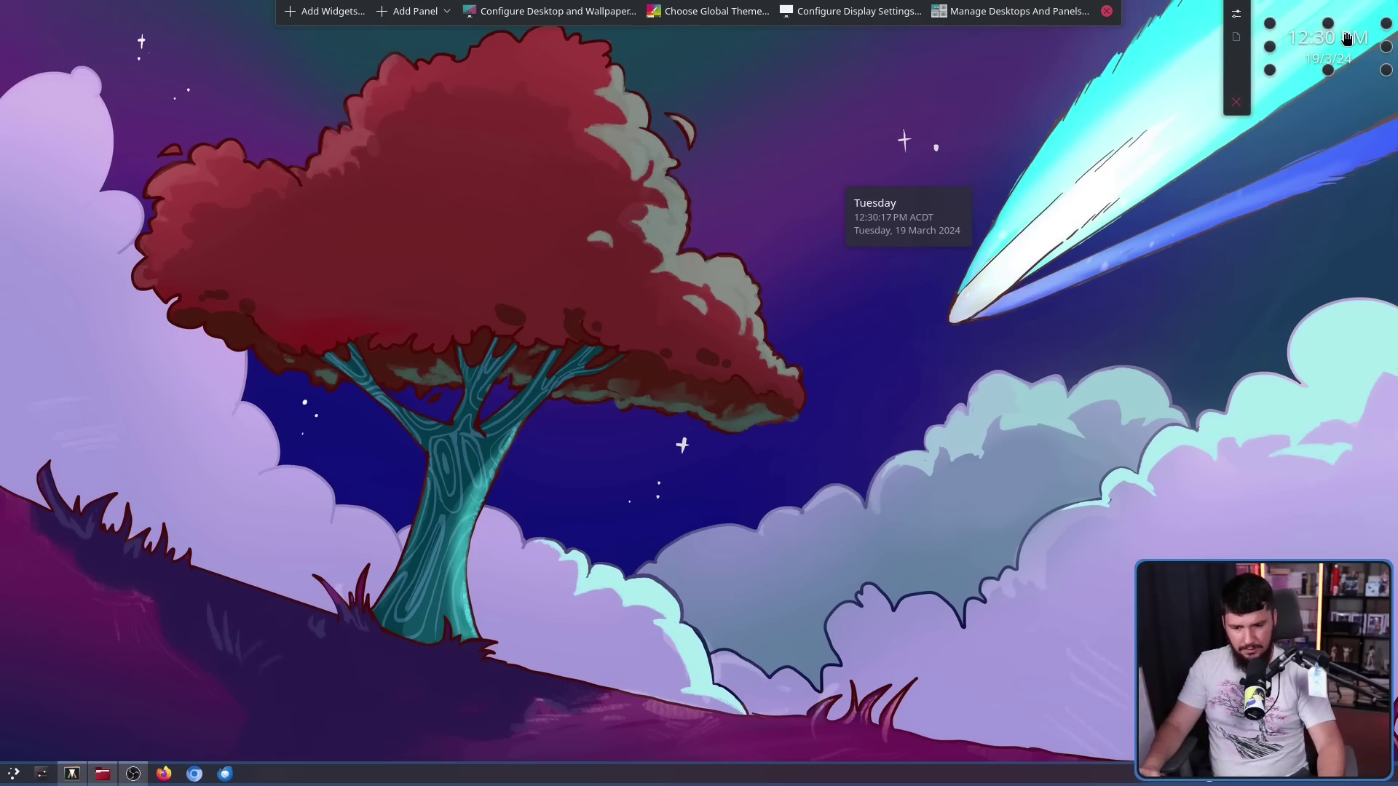
{"action": "left_click_drag", "start_coordinate": [1347, 38], "coordinate": [775, 306]}
{"action": "left_click", "coordinate": [329, 9]}
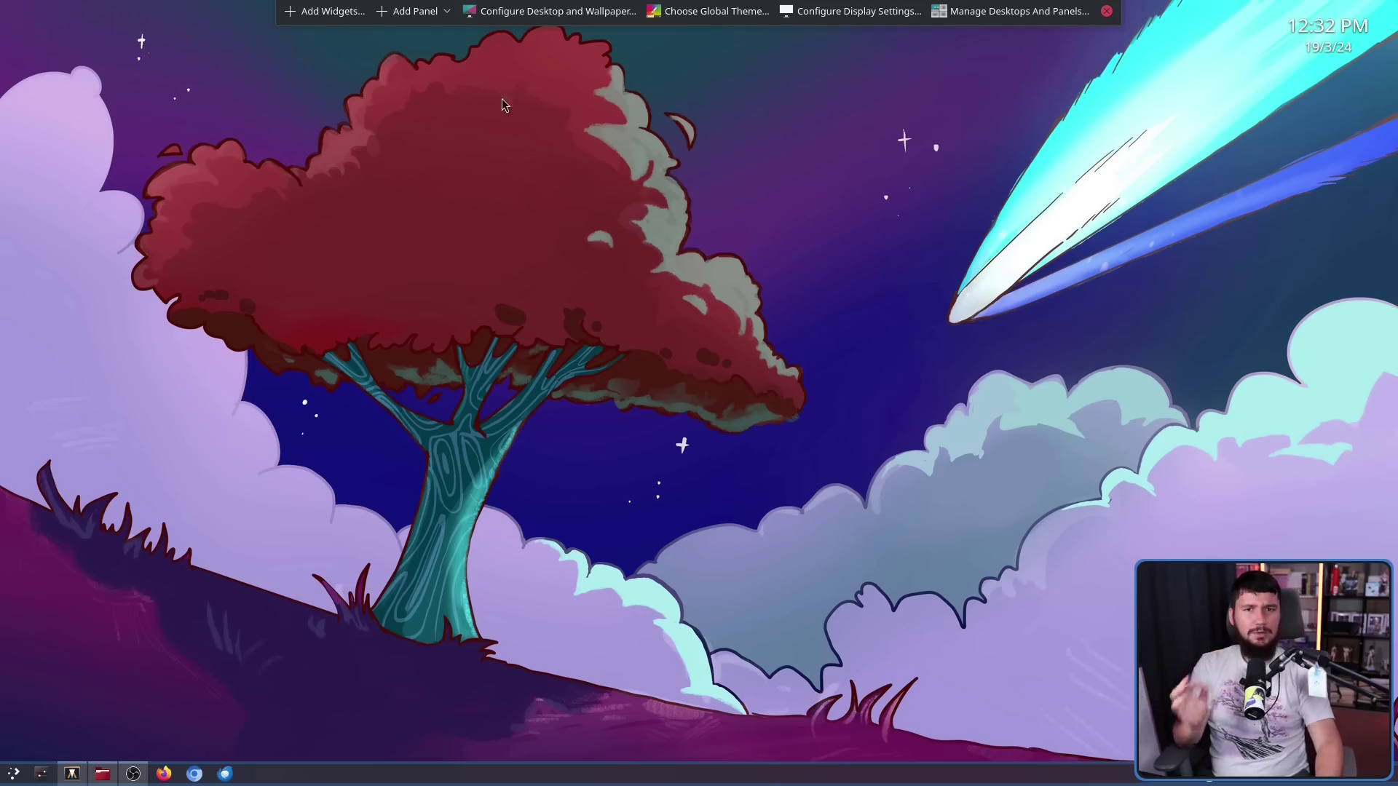
{"action": "left_click", "coordinate": [409, 11]}
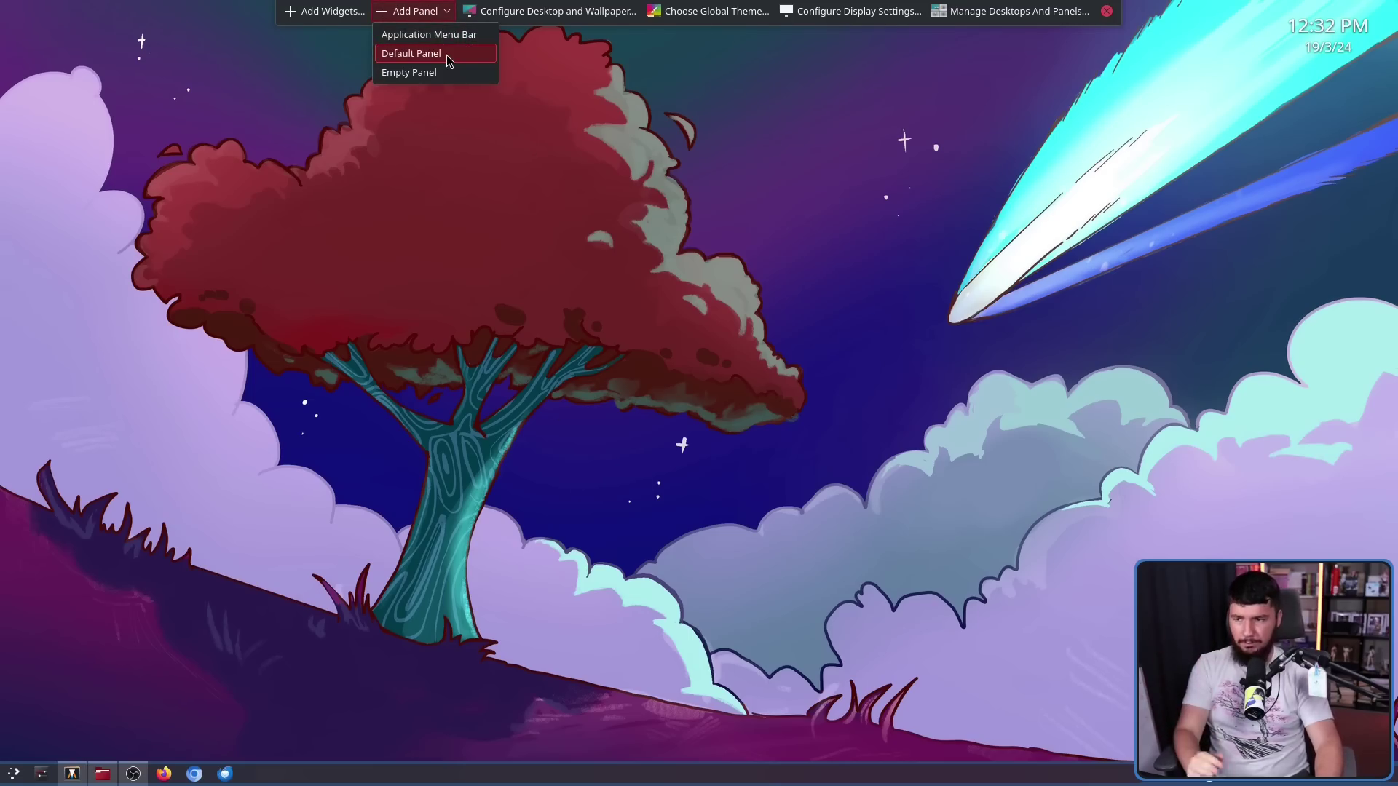
{"action": "left_click", "coordinate": [901, 397]}
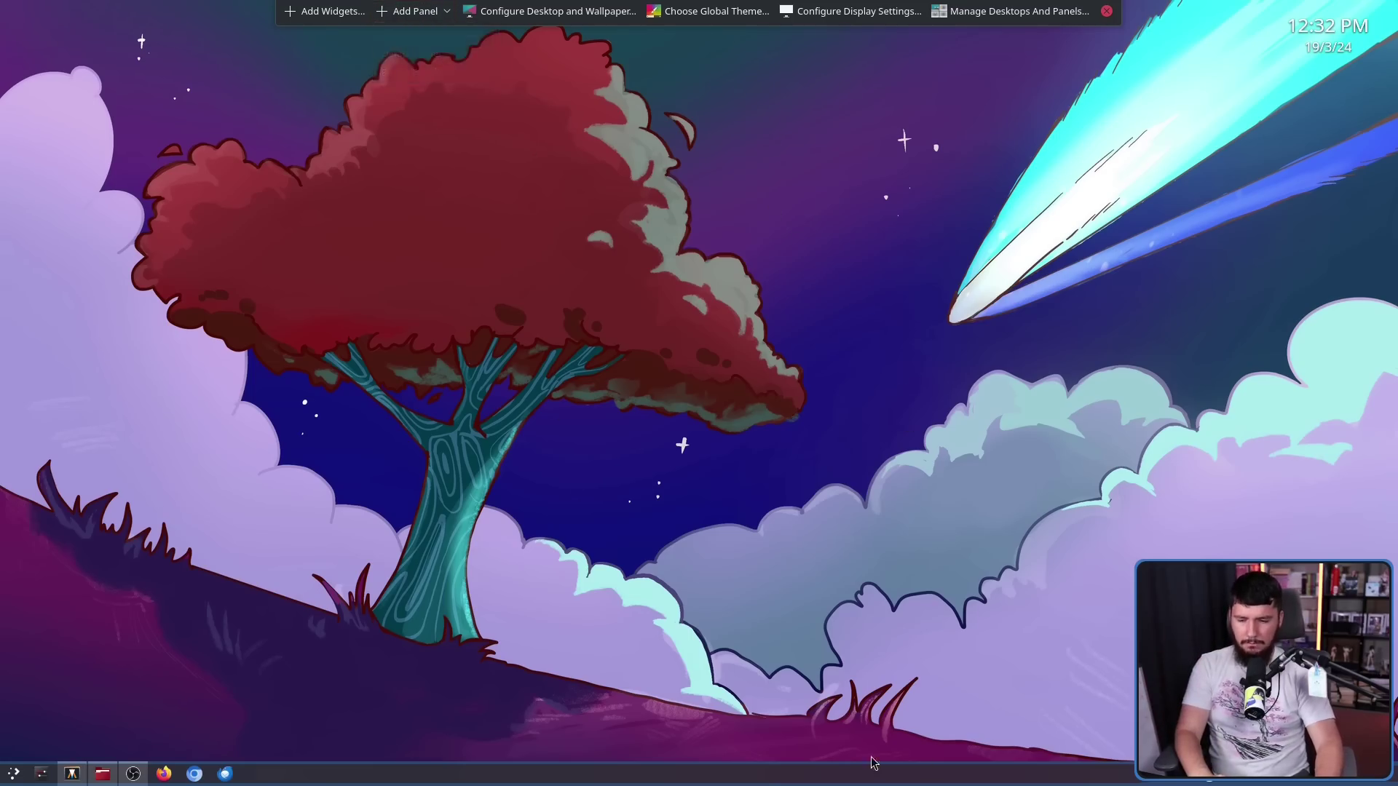
{"action": "left_click", "coordinate": [1387, 781]}
{"action": "right_click", "coordinate": [650, 781]}
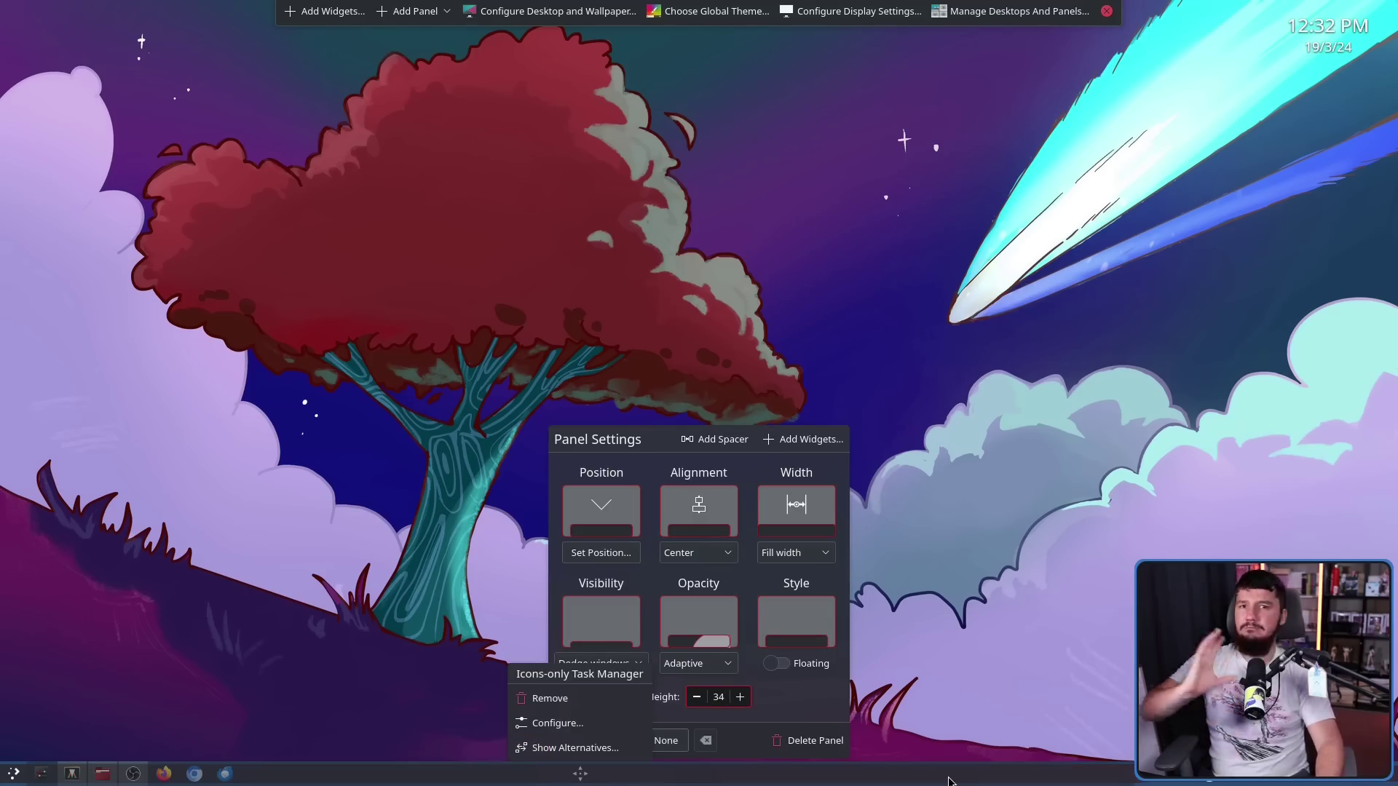
{"action": "left_click", "coordinate": [474, 130]}
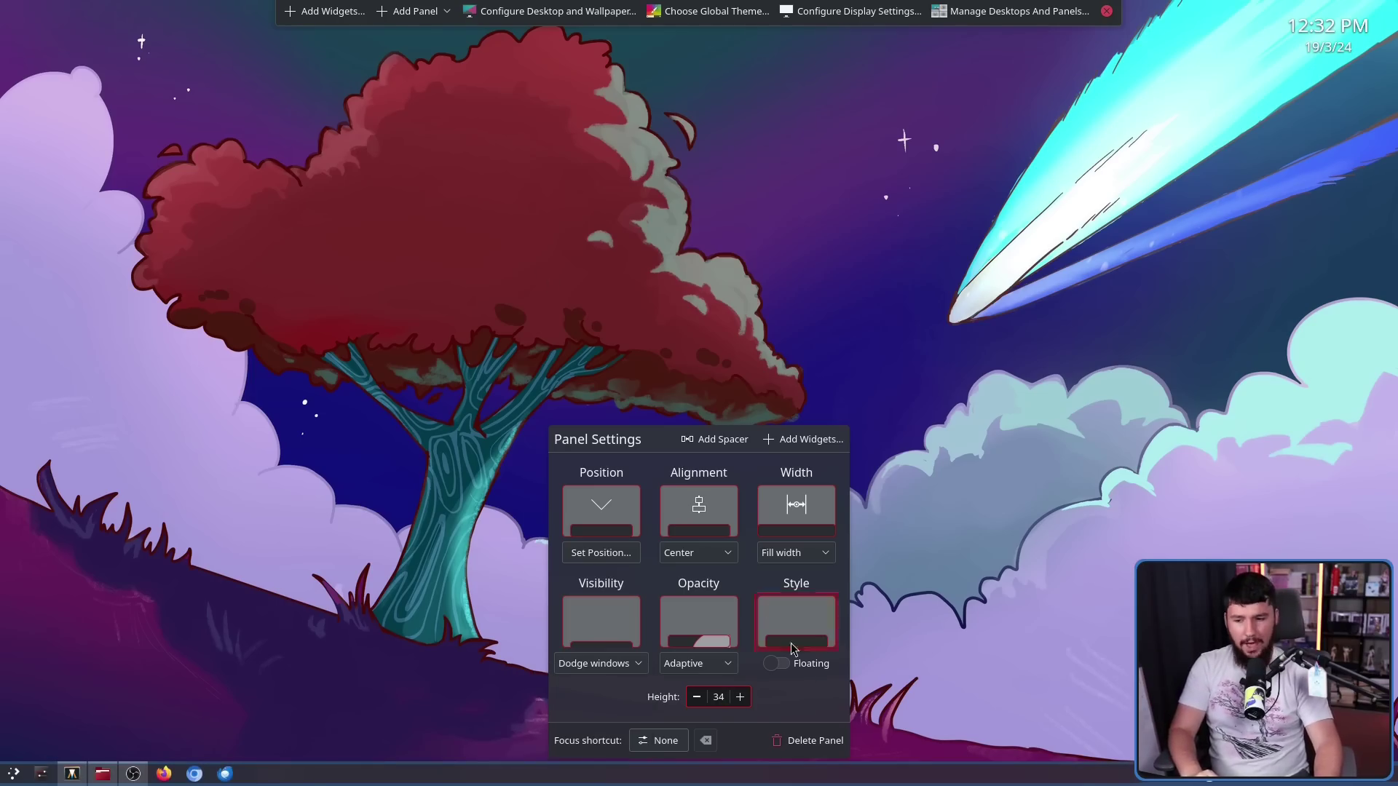
{"action": "mouse_move", "coordinate": [755, 784]}
{"action": "right_click", "coordinate": [677, 781]}
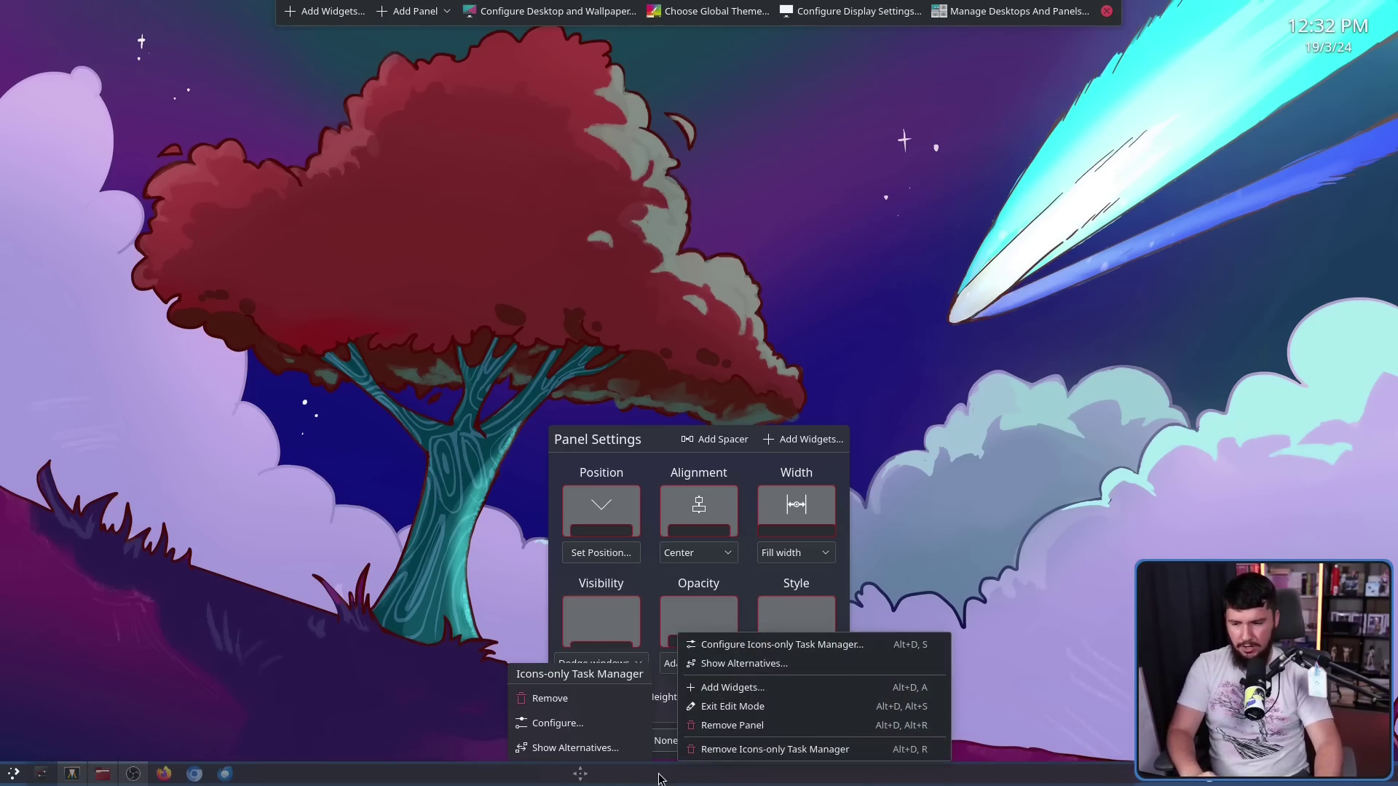
{"action": "left_click", "coordinate": [716, 352]}
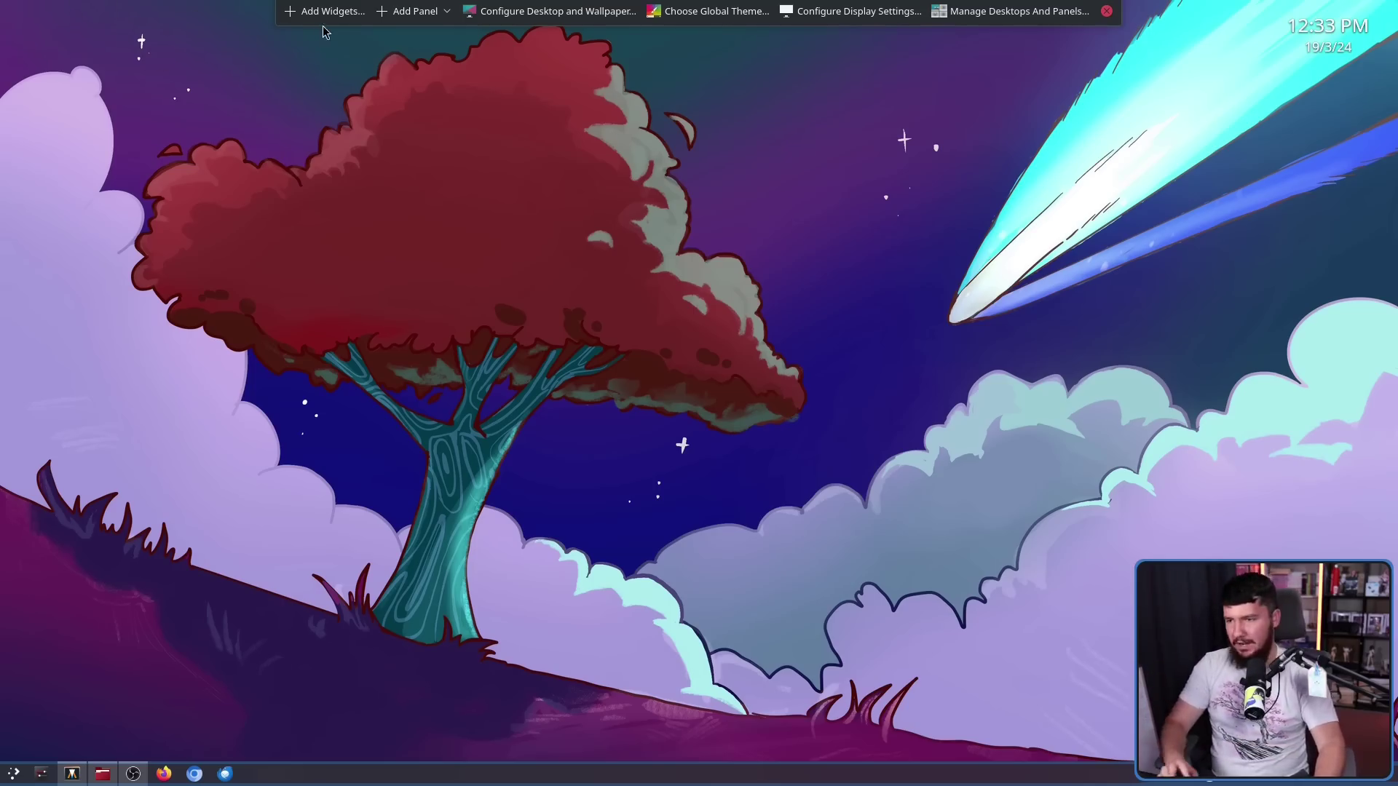
{"action": "left_click", "coordinate": [409, 11]}
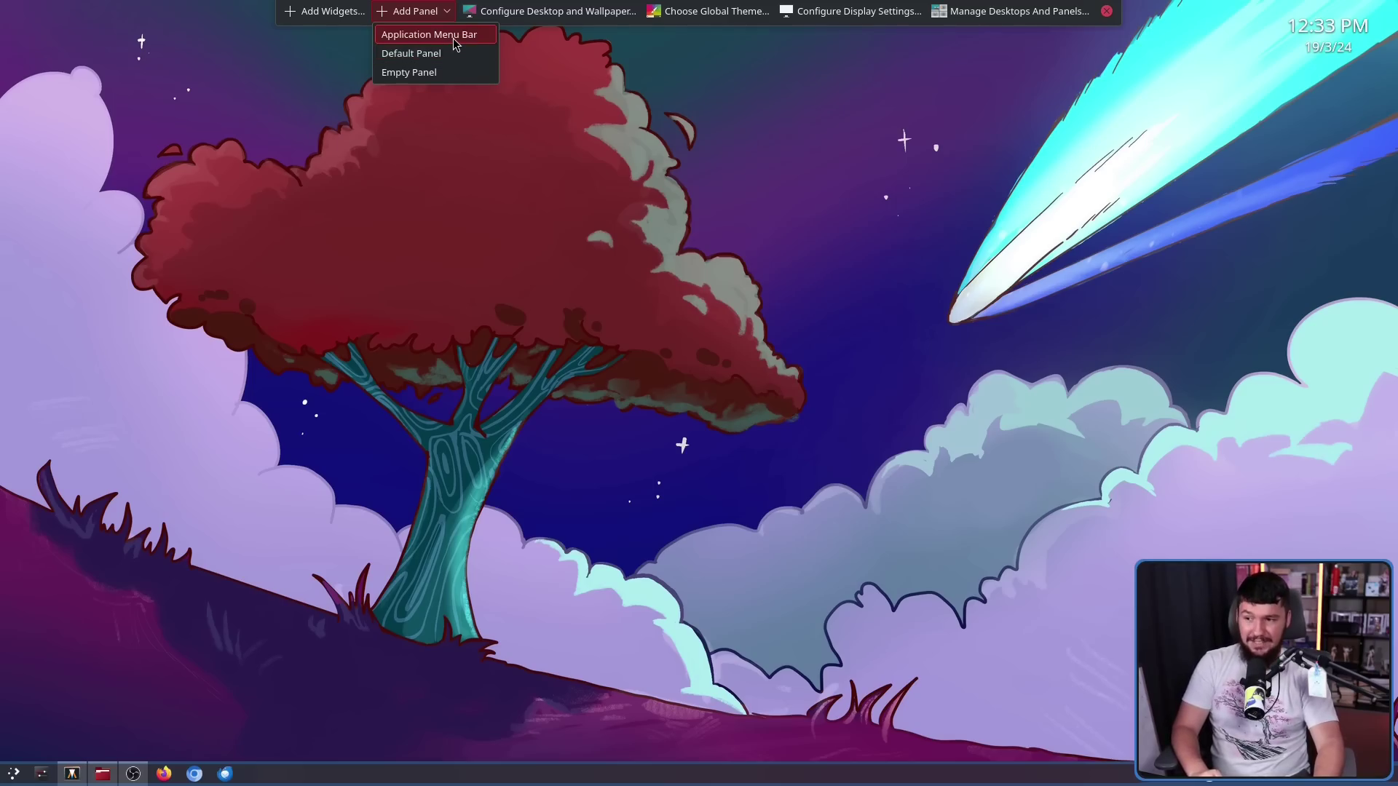
{"action": "left_click", "coordinate": [495, 116]}
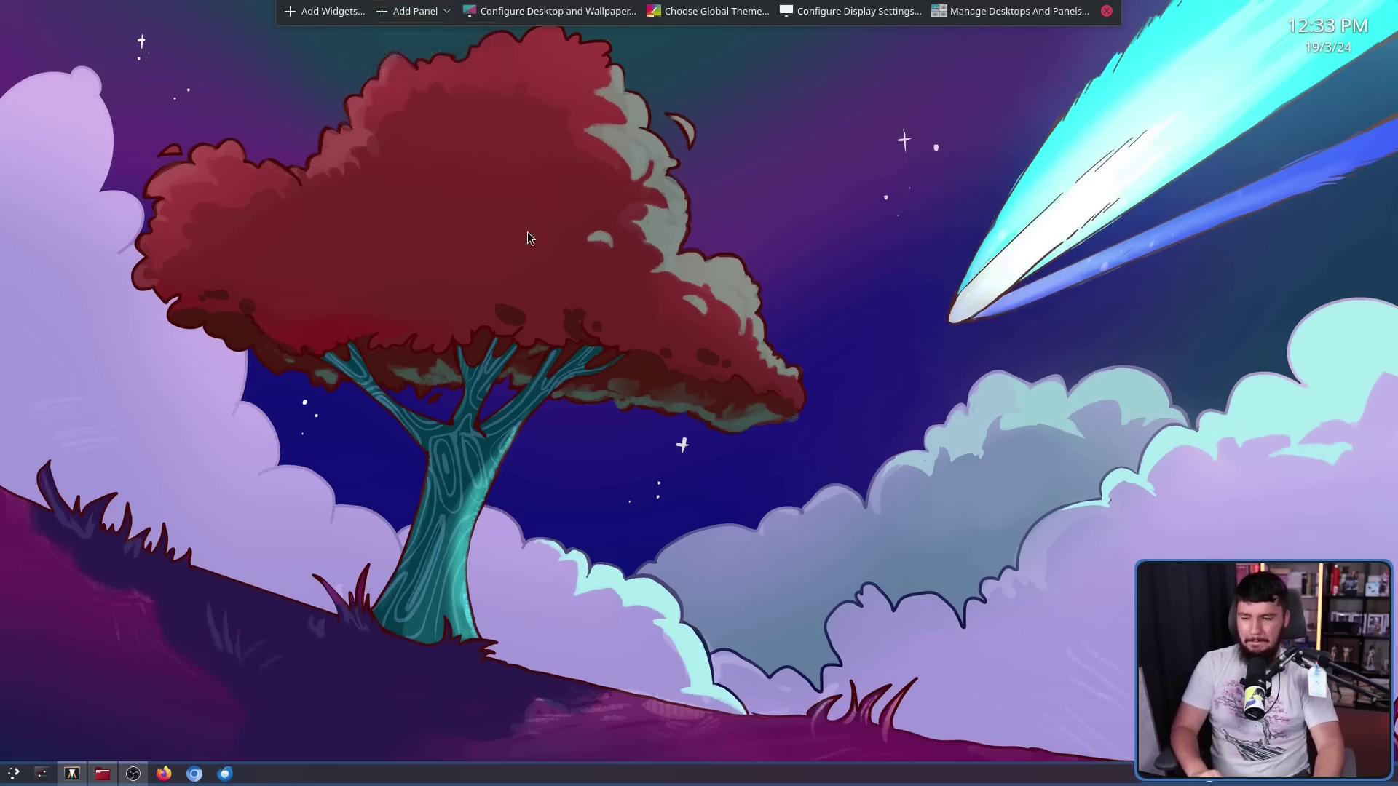